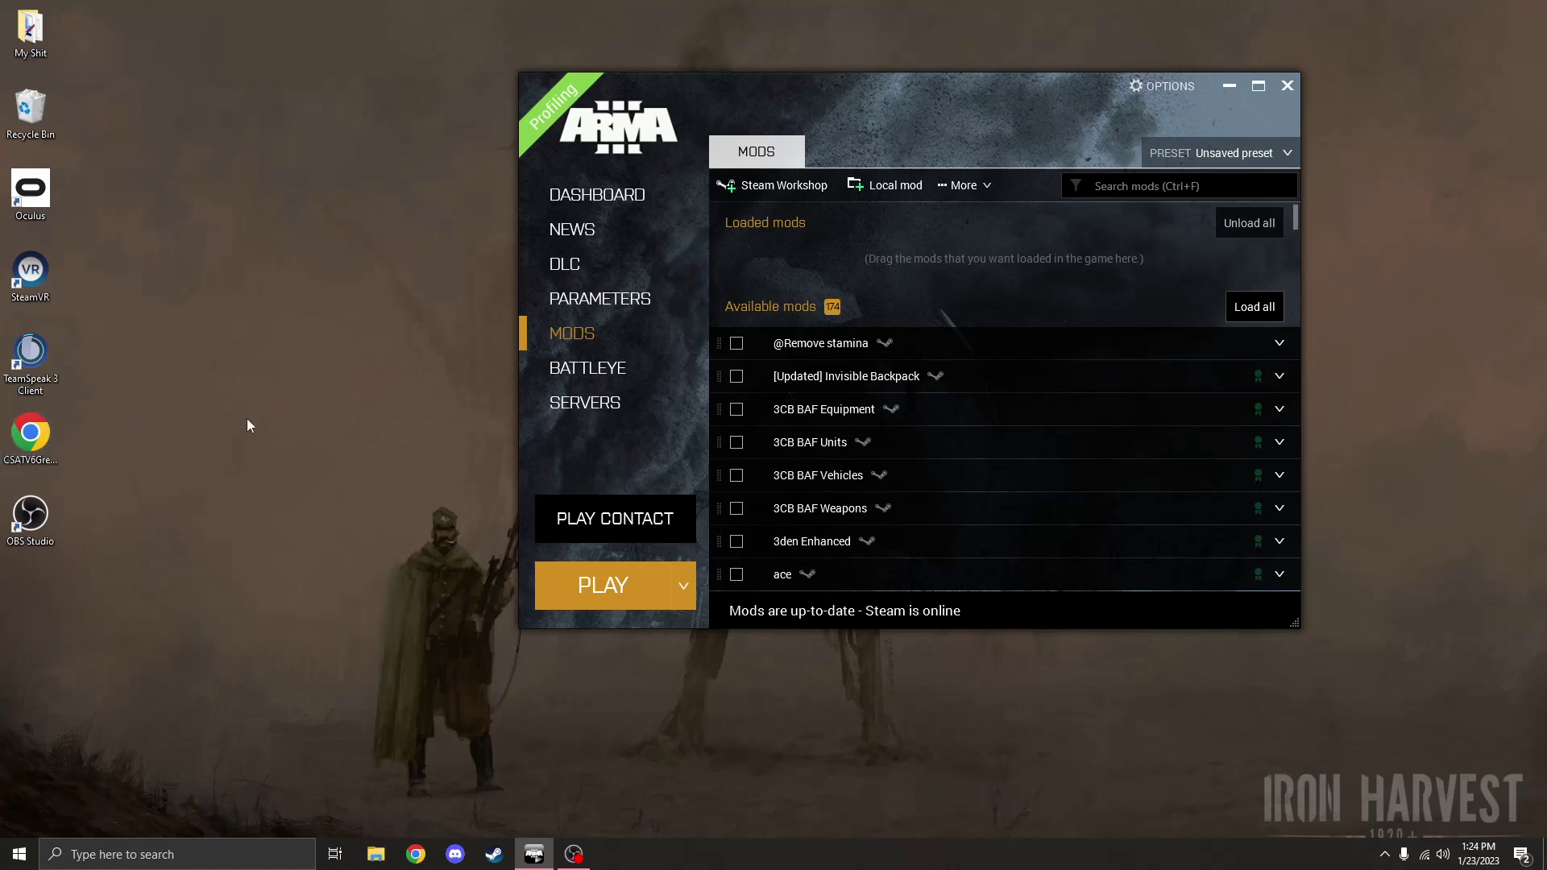
# Step: Open the CSATV6GreenHell preset file from the desktop, examine its mod names, Steam links and preset title, and close it
pyautogui.click(32, 443)
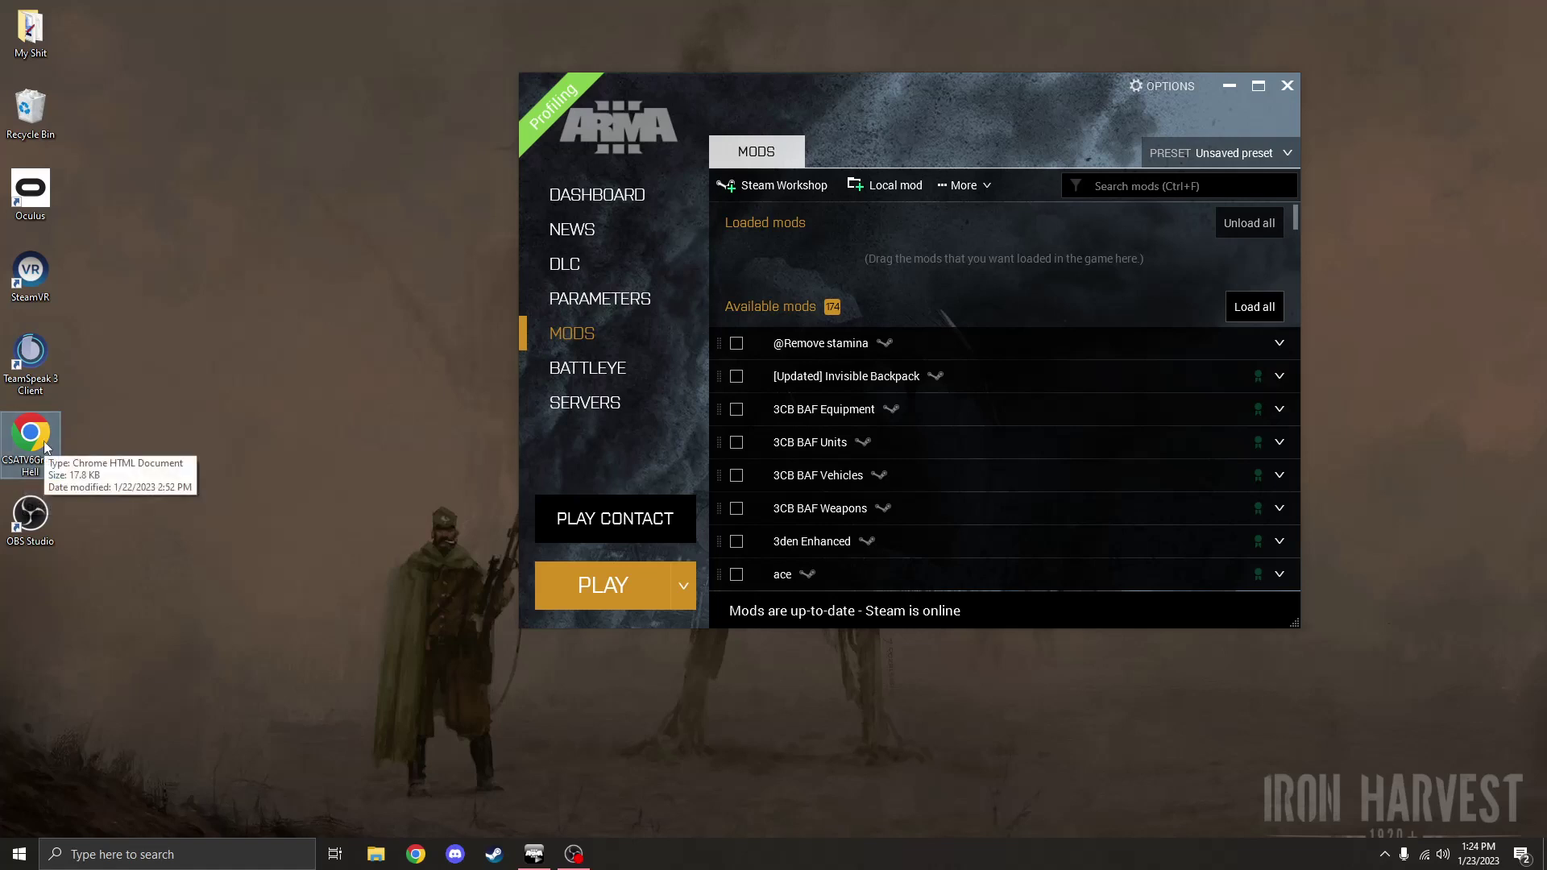
pyautogui.doubleClick(44, 446)
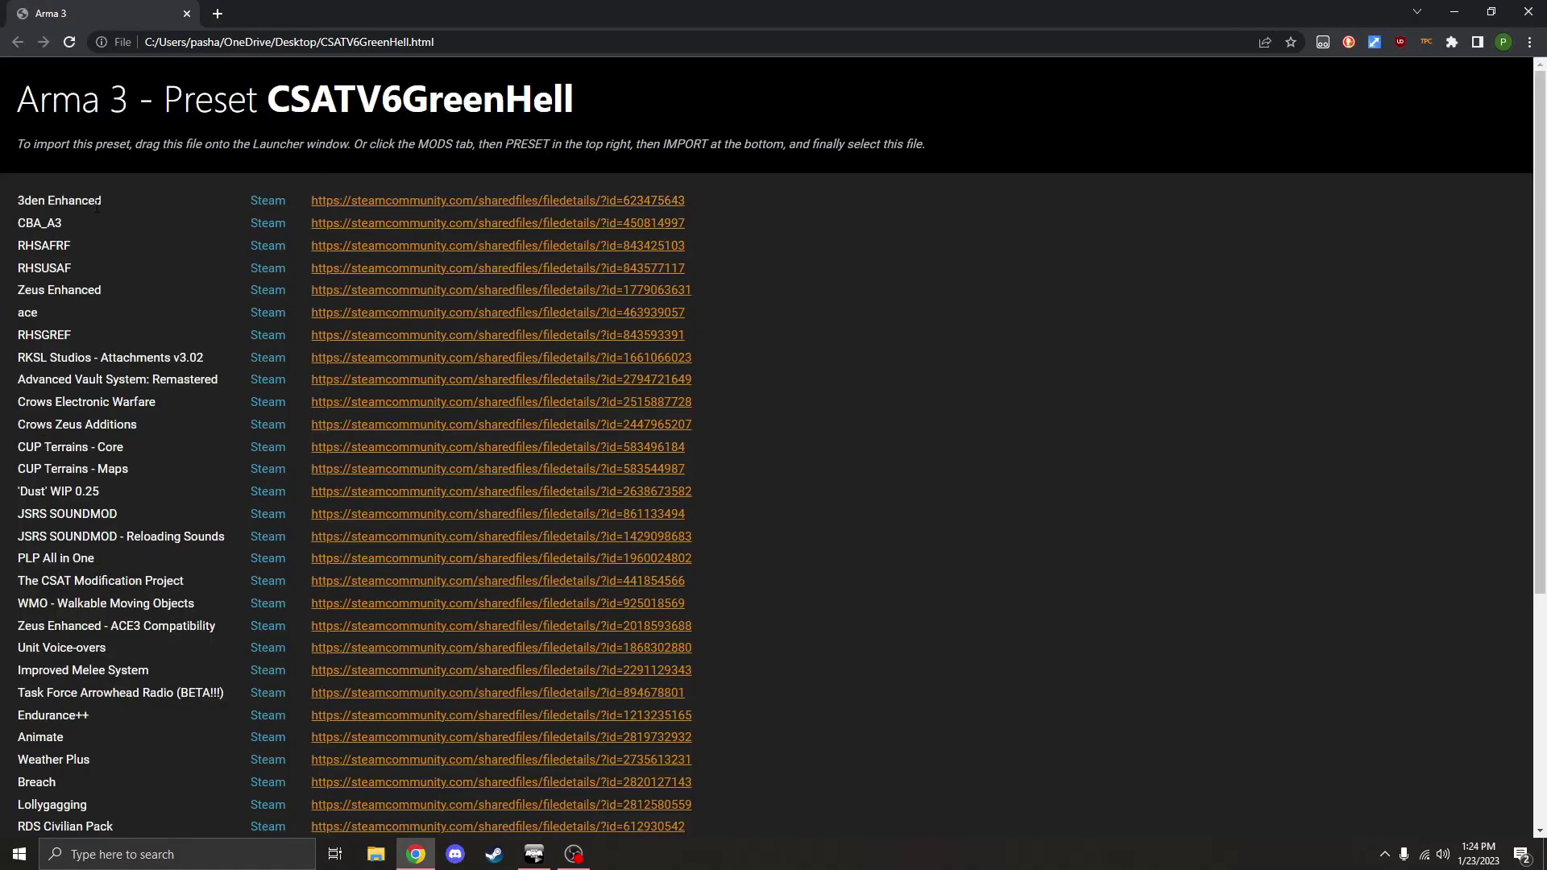
pyautogui.moveTo(105, 200); pyautogui.dragTo(17, 200)
pyautogui.moveTo(299, 193); pyautogui.dragTo(693, 203)
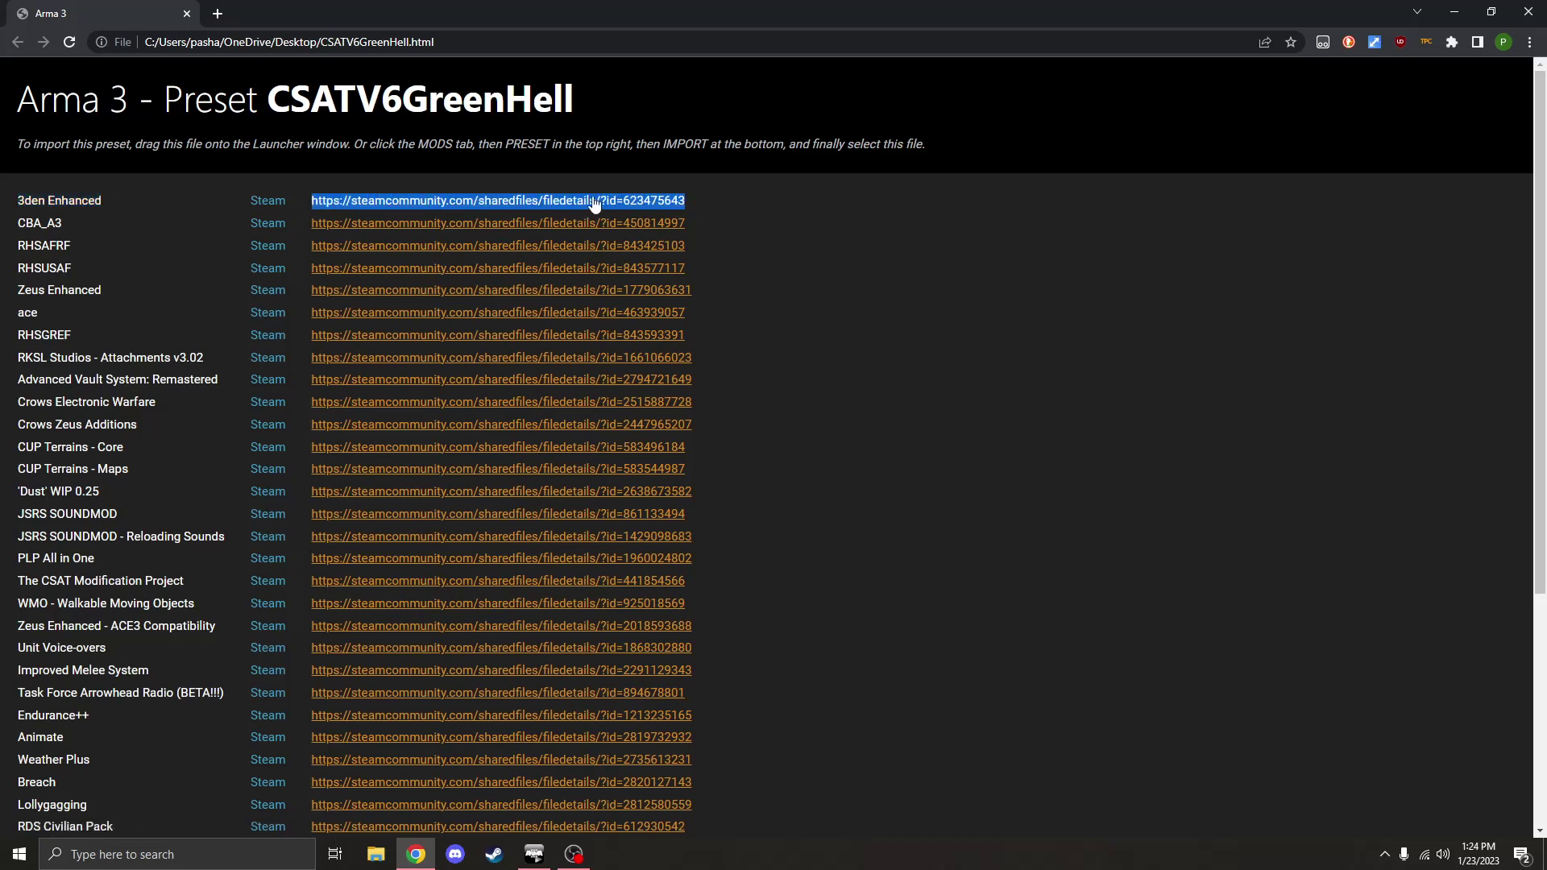
pyautogui.scroll(-5, 355, 290)
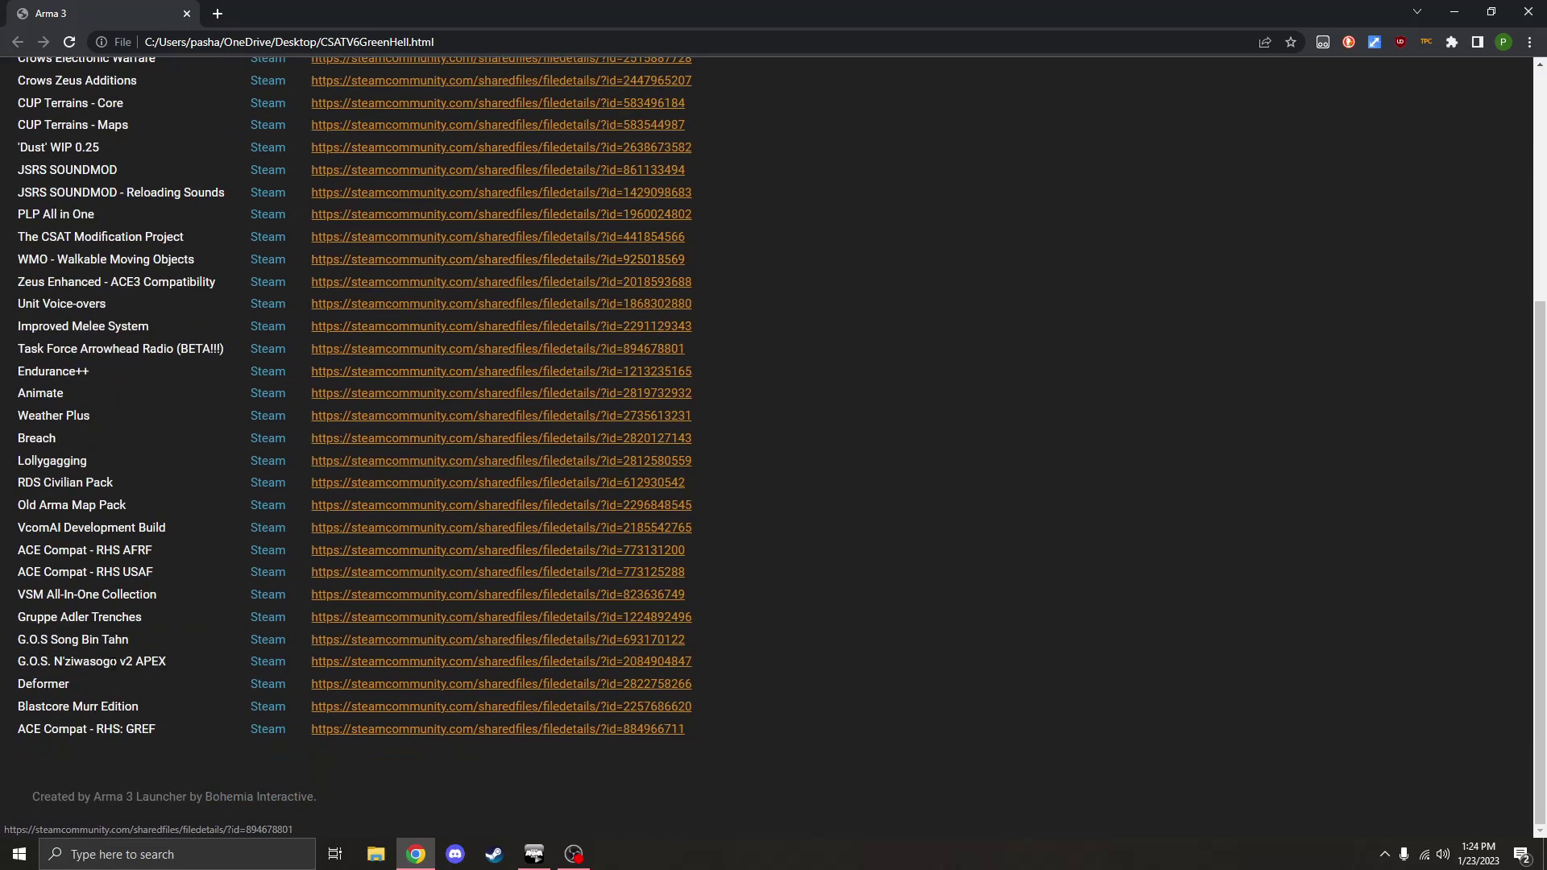
pyautogui.scroll(5, 133, 329)
pyautogui.scroll(-3, 112, 274)
pyautogui.scroll(-2, 112, 274)
pyautogui.scroll(5, 112, 274)
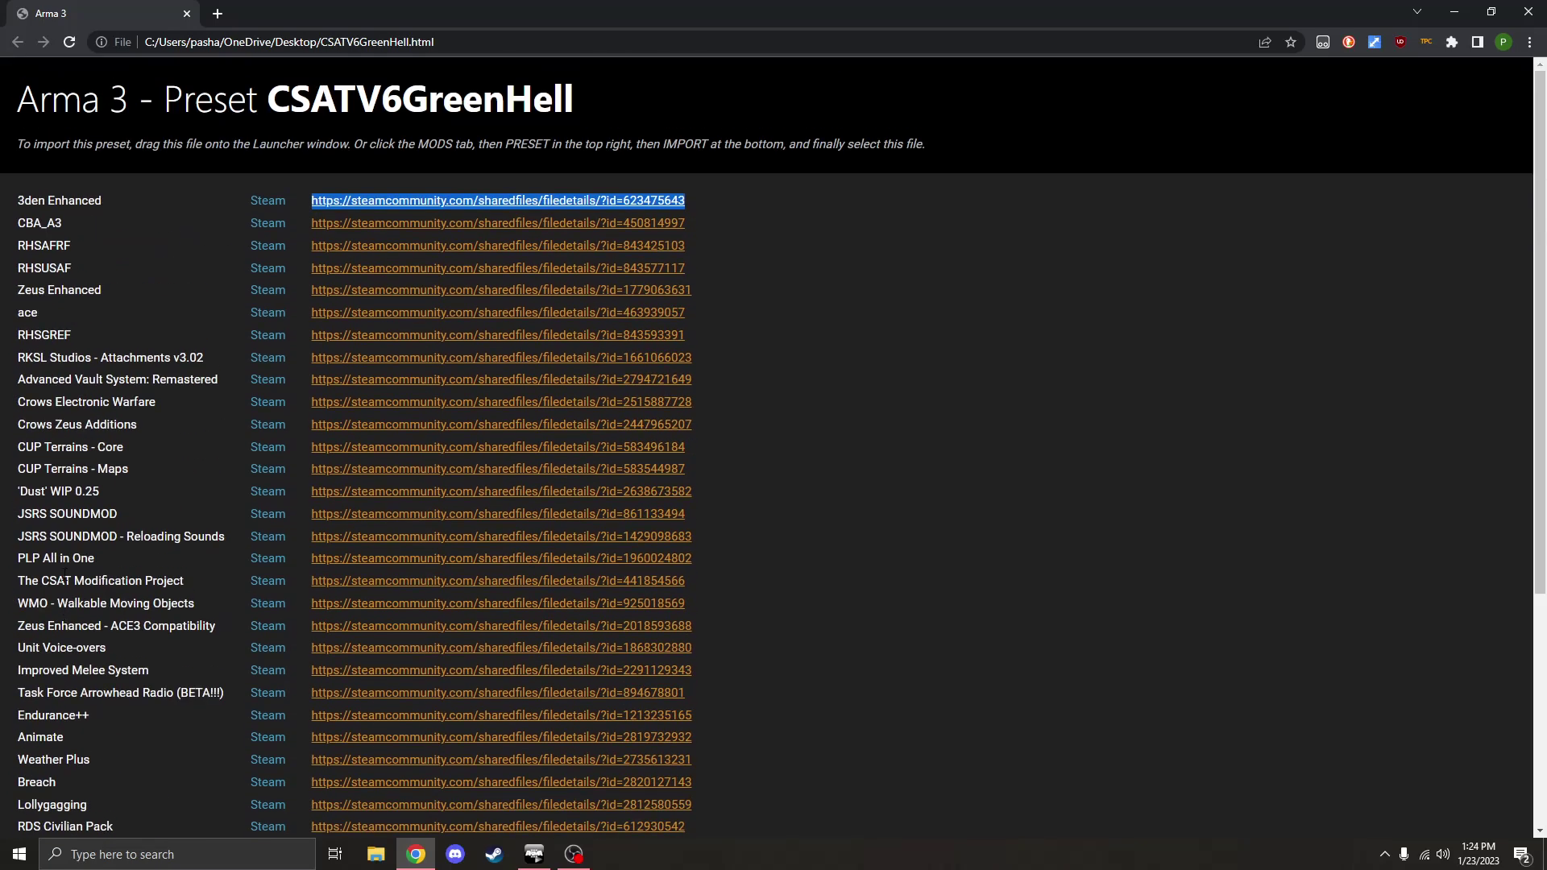
pyautogui.moveTo(270, 98); pyautogui.dragTo(576, 98)
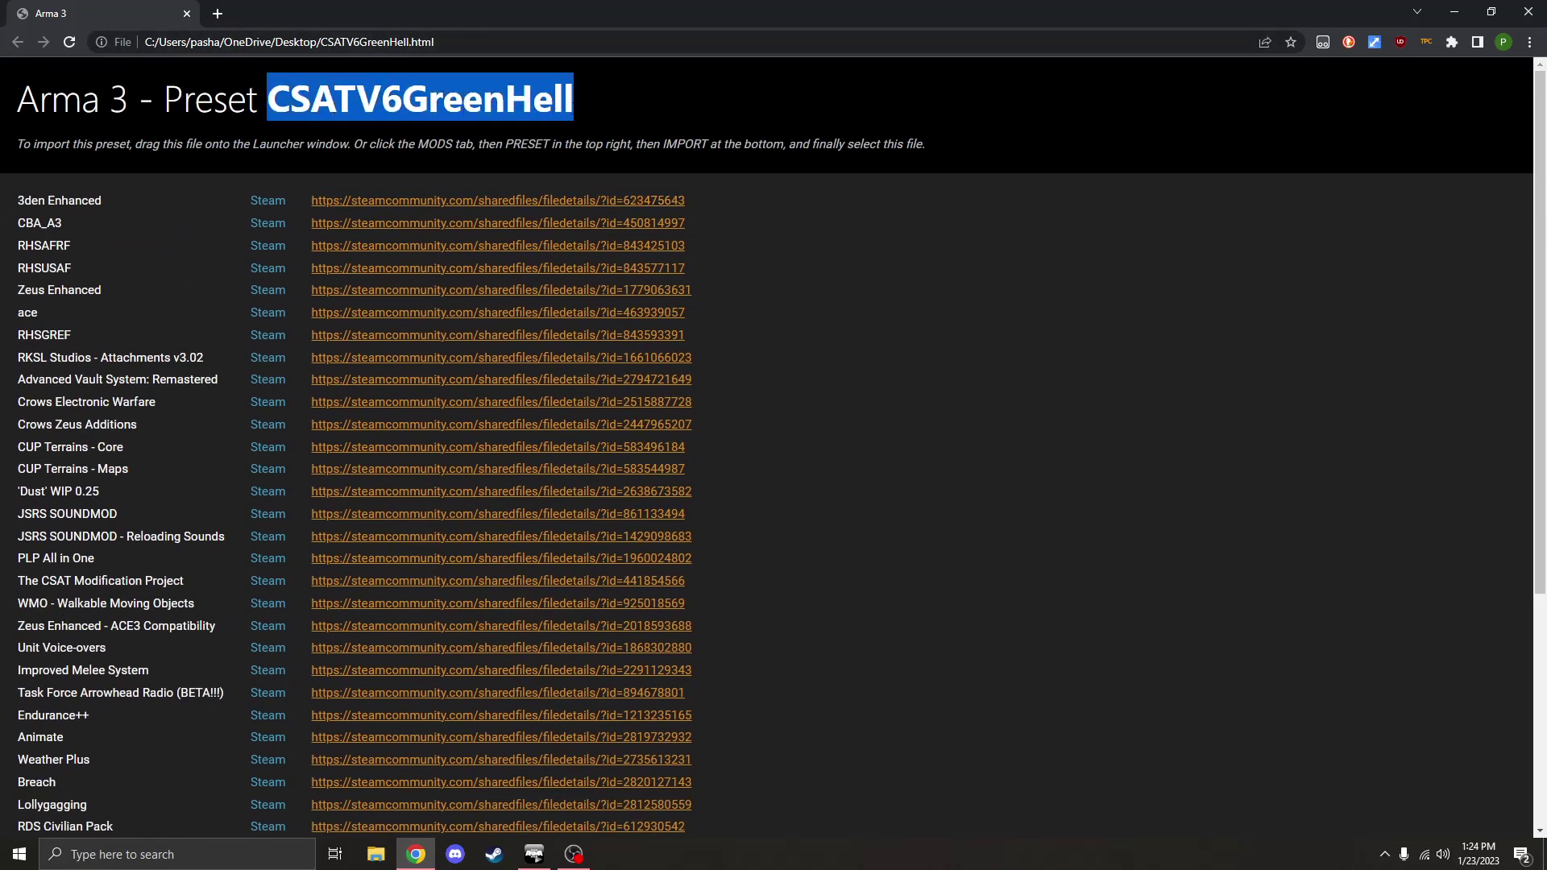
pyautogui.click(684, 98)
pyautogui.click(1528, 13)
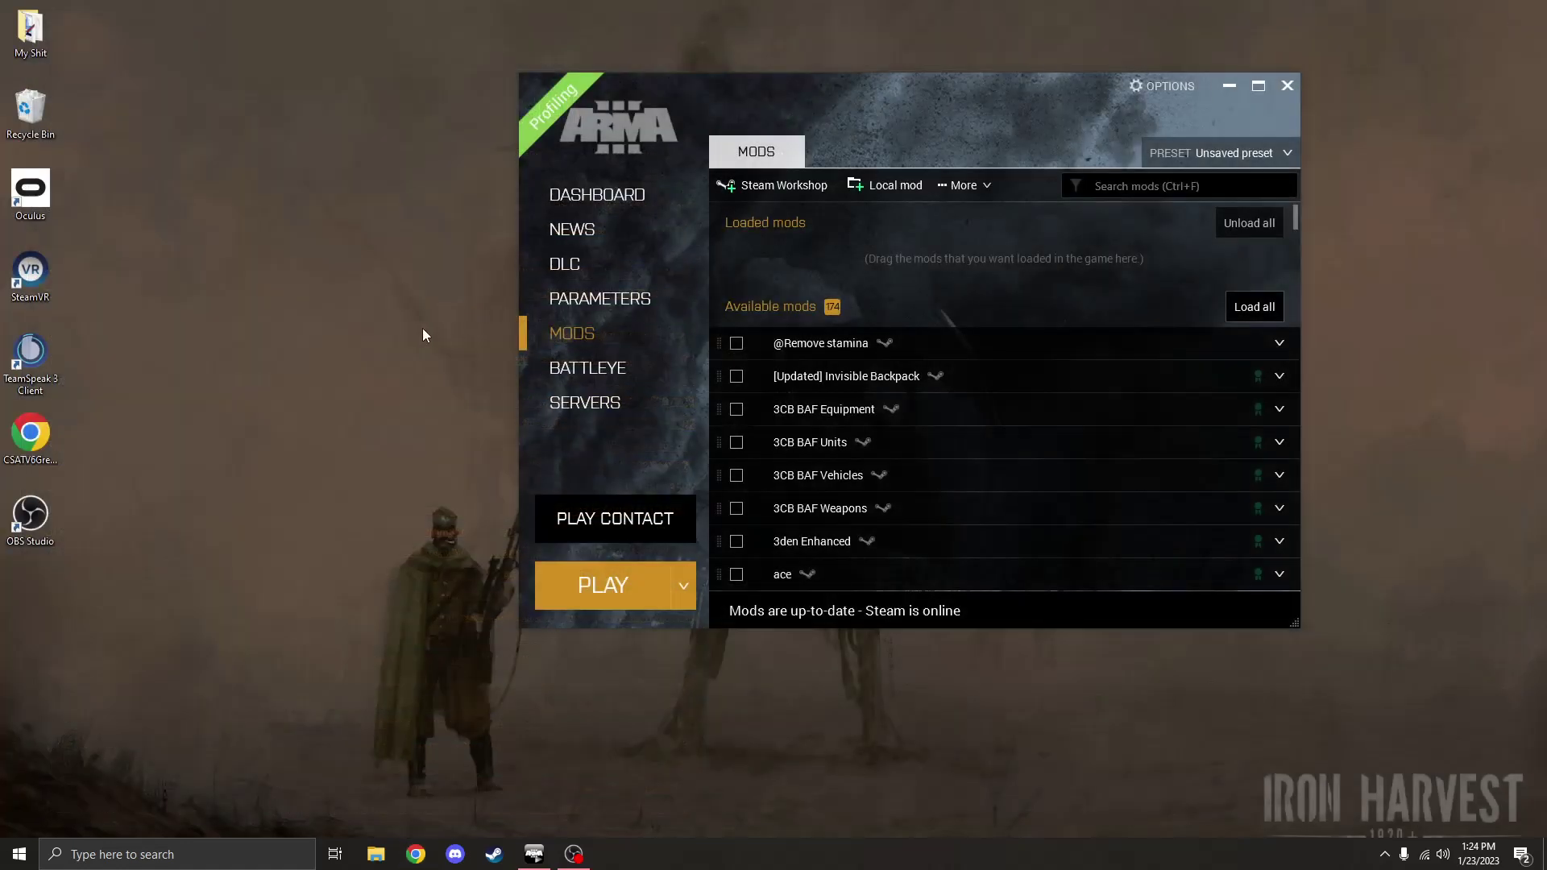
# Step: Move the CSATV6GreenHell file from the Downloads folder to the desktop, replacing the existing copy, and close the folder
pyautogui.click(376, 855)
pyautogui.click(399, 374)
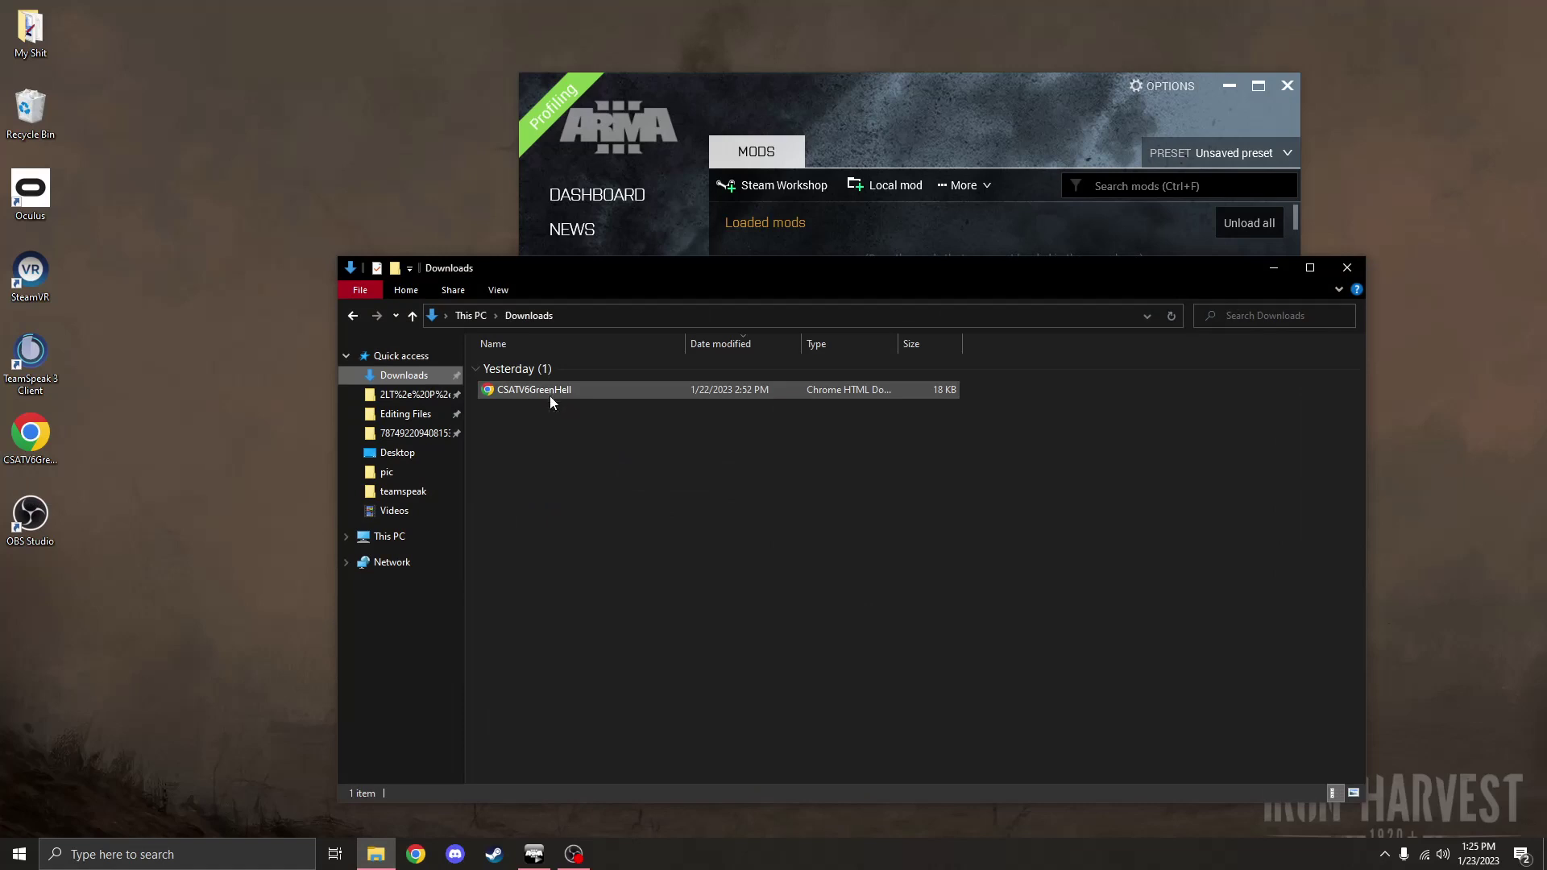
pyautogui.moveTo(560, 393); pyautogui.dragTo(143, 404)
pyautogui.click(681, 317)
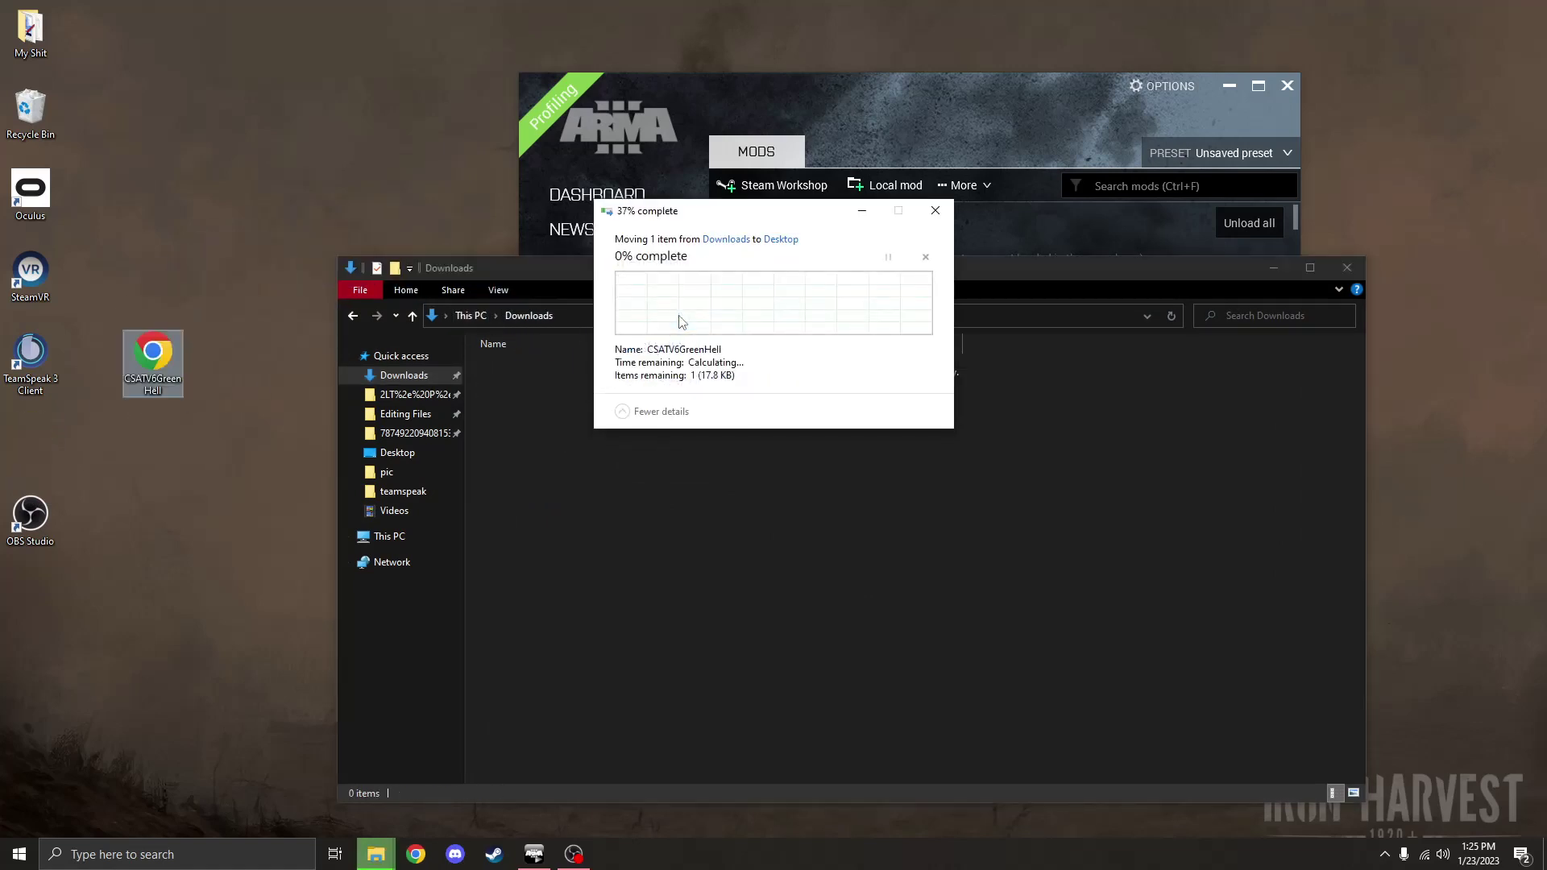
pyautogui.click(1345, 271)
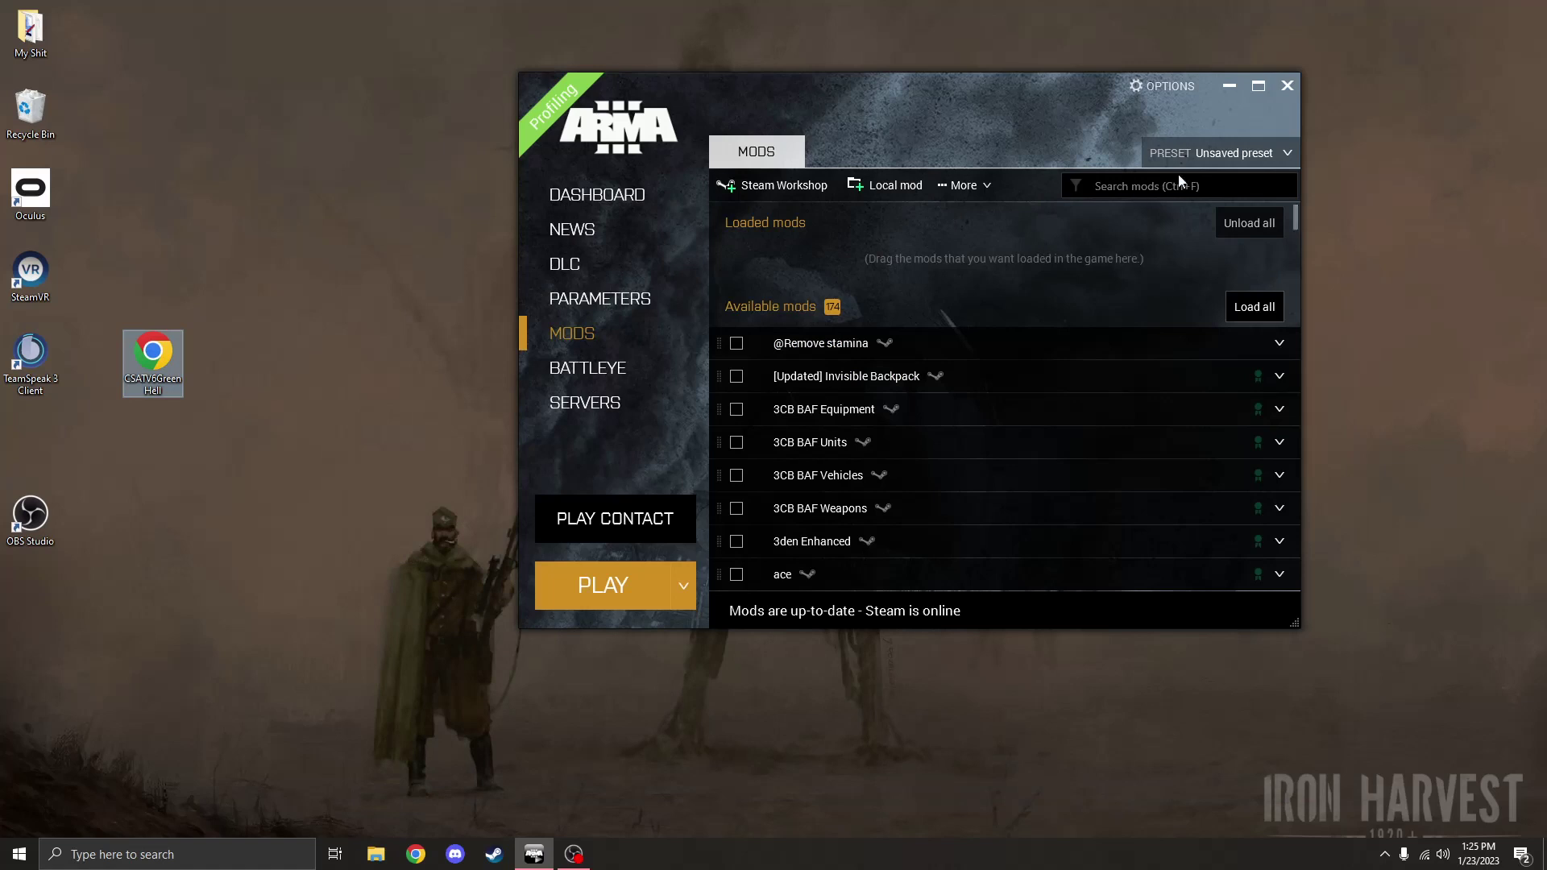
# Step: Load the BURNING RAIN preset in the Arma 3 Launcher and unload all of its mods
pyautogui.click(1233, 153)
pyautogui.click(1167, 258)
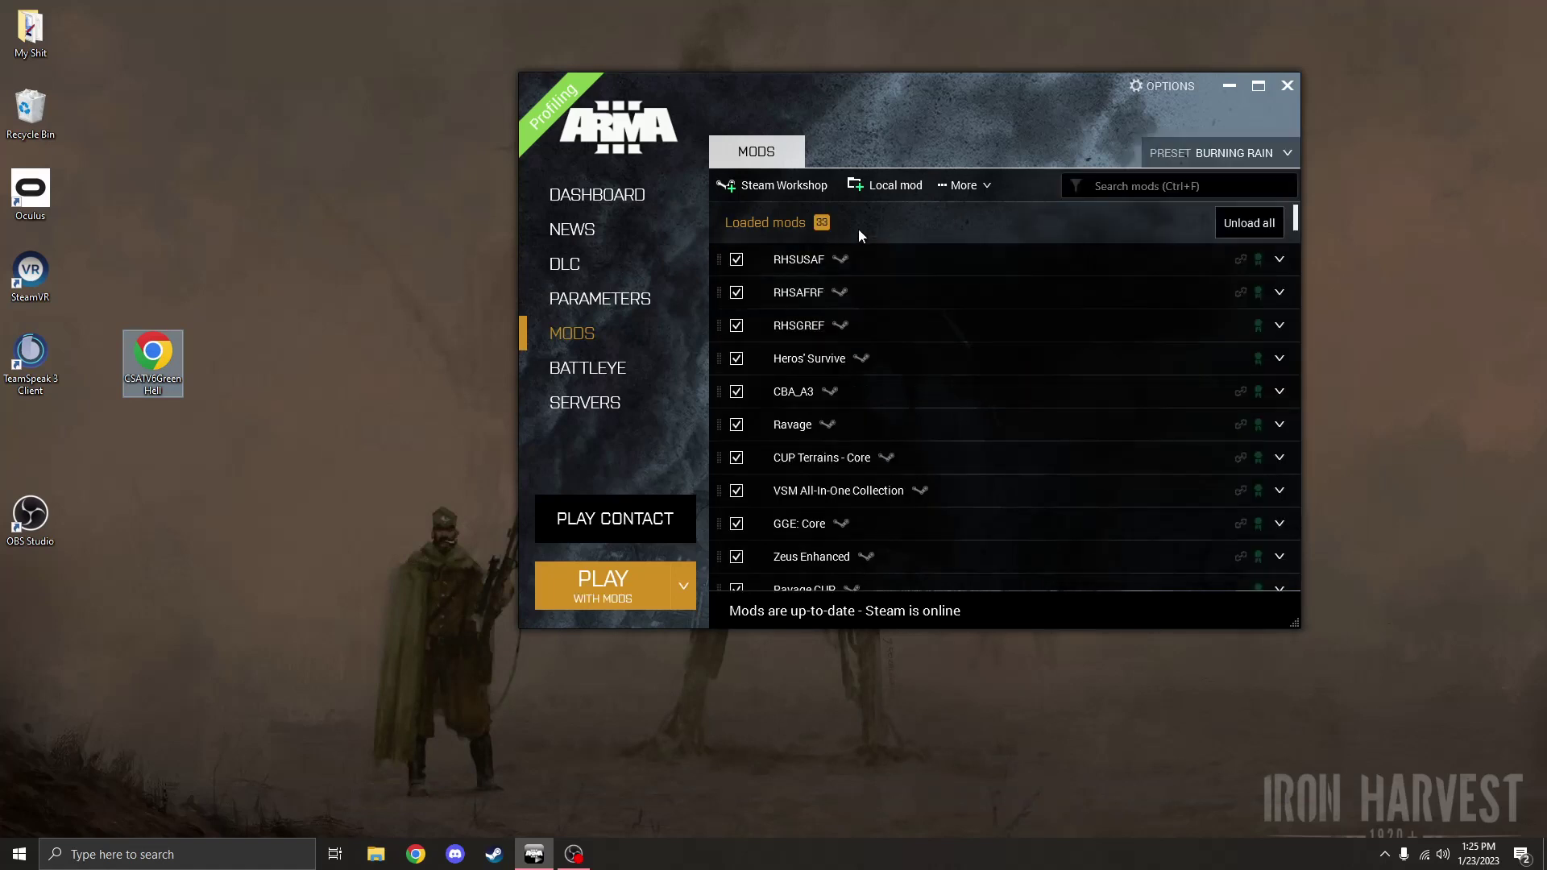
pyautogui.click(1242, 225)
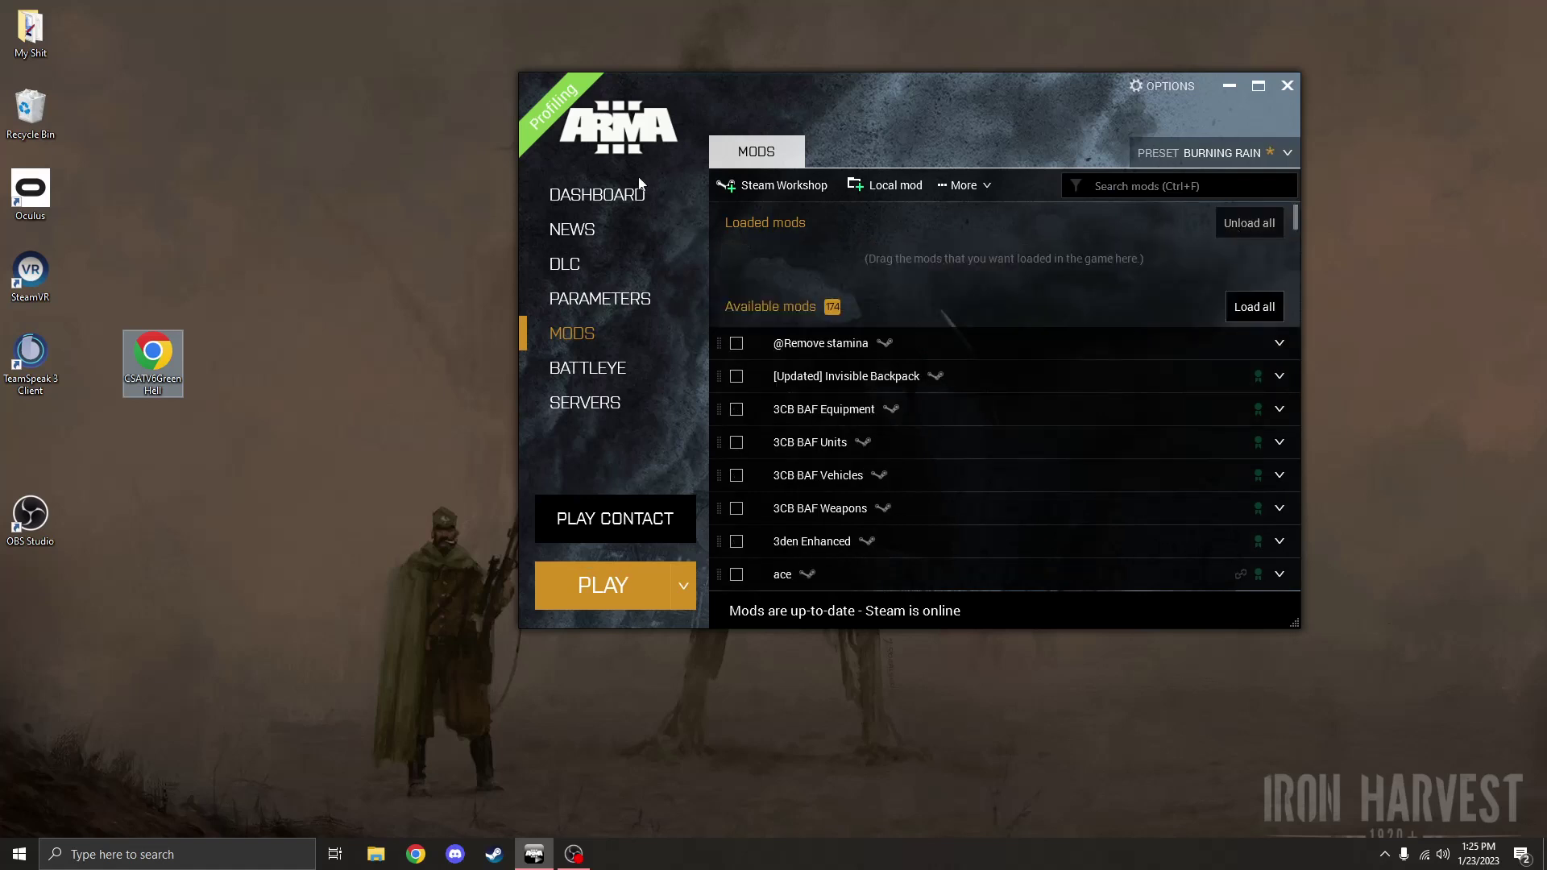
# Step: Import the CSATV6GreenHell preset file from the desktop into the launcher's mods section
pyautogui.click(637, 185)
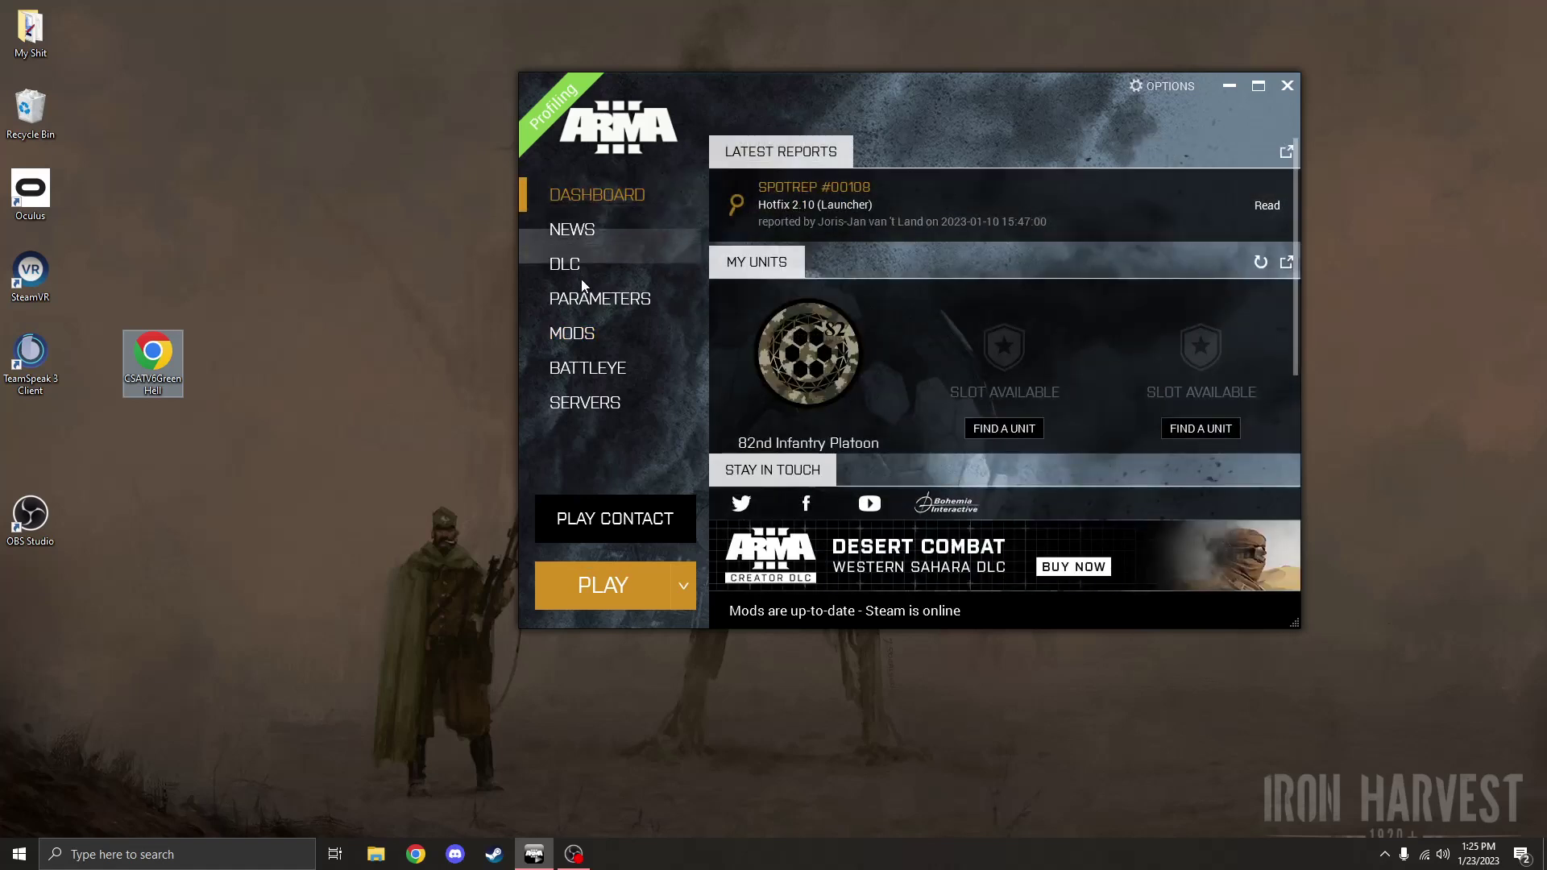
pyautogui.click(579, 334)
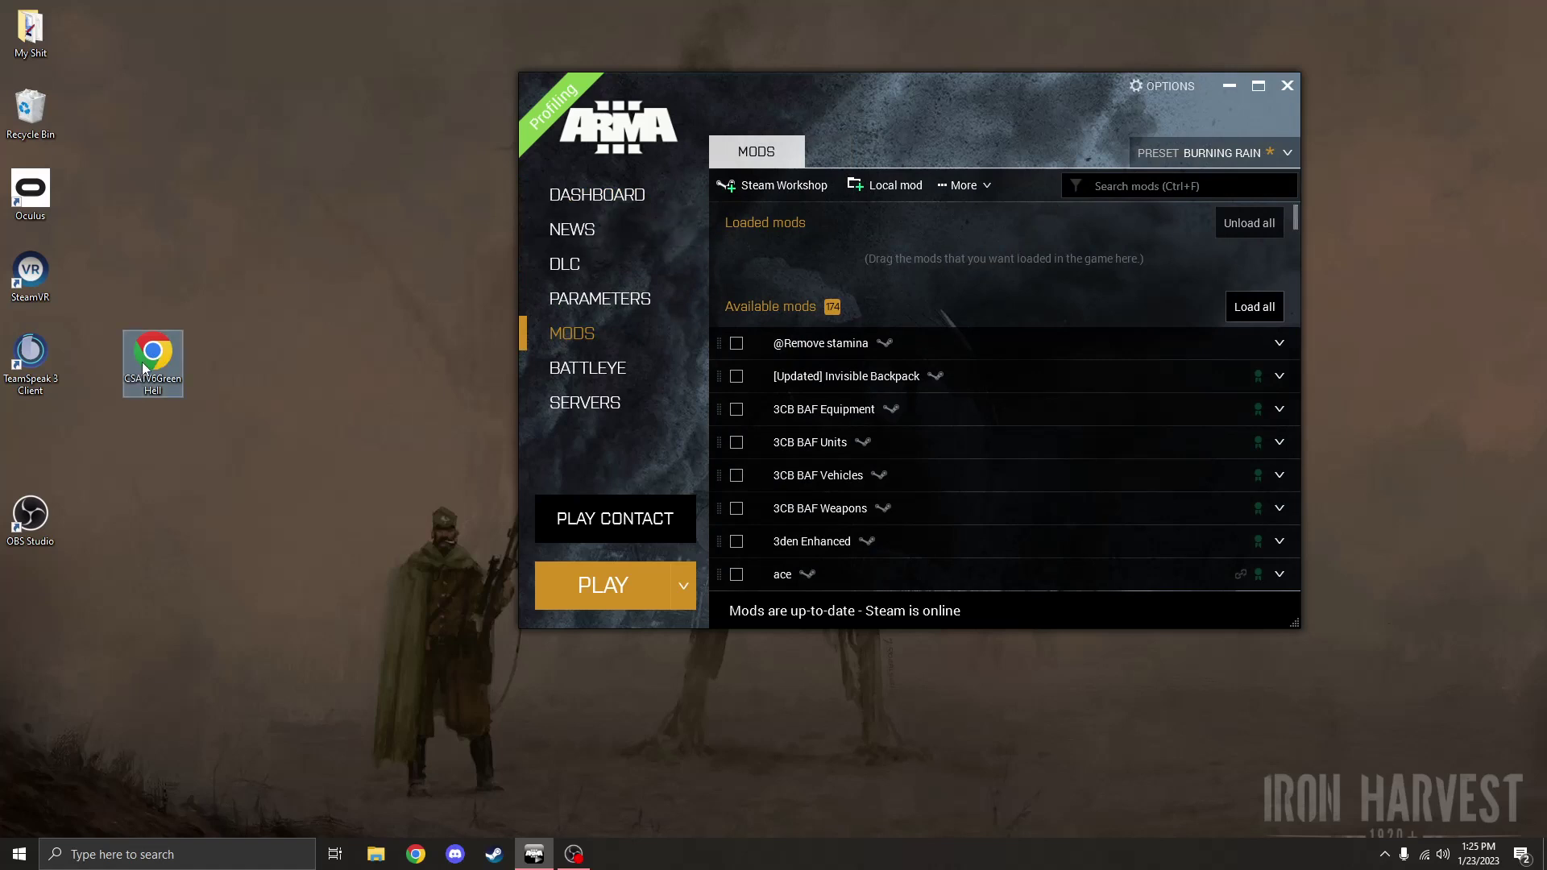
pyautogui.moveTo(144, 367); pyautogui.dragTo(633, 256)
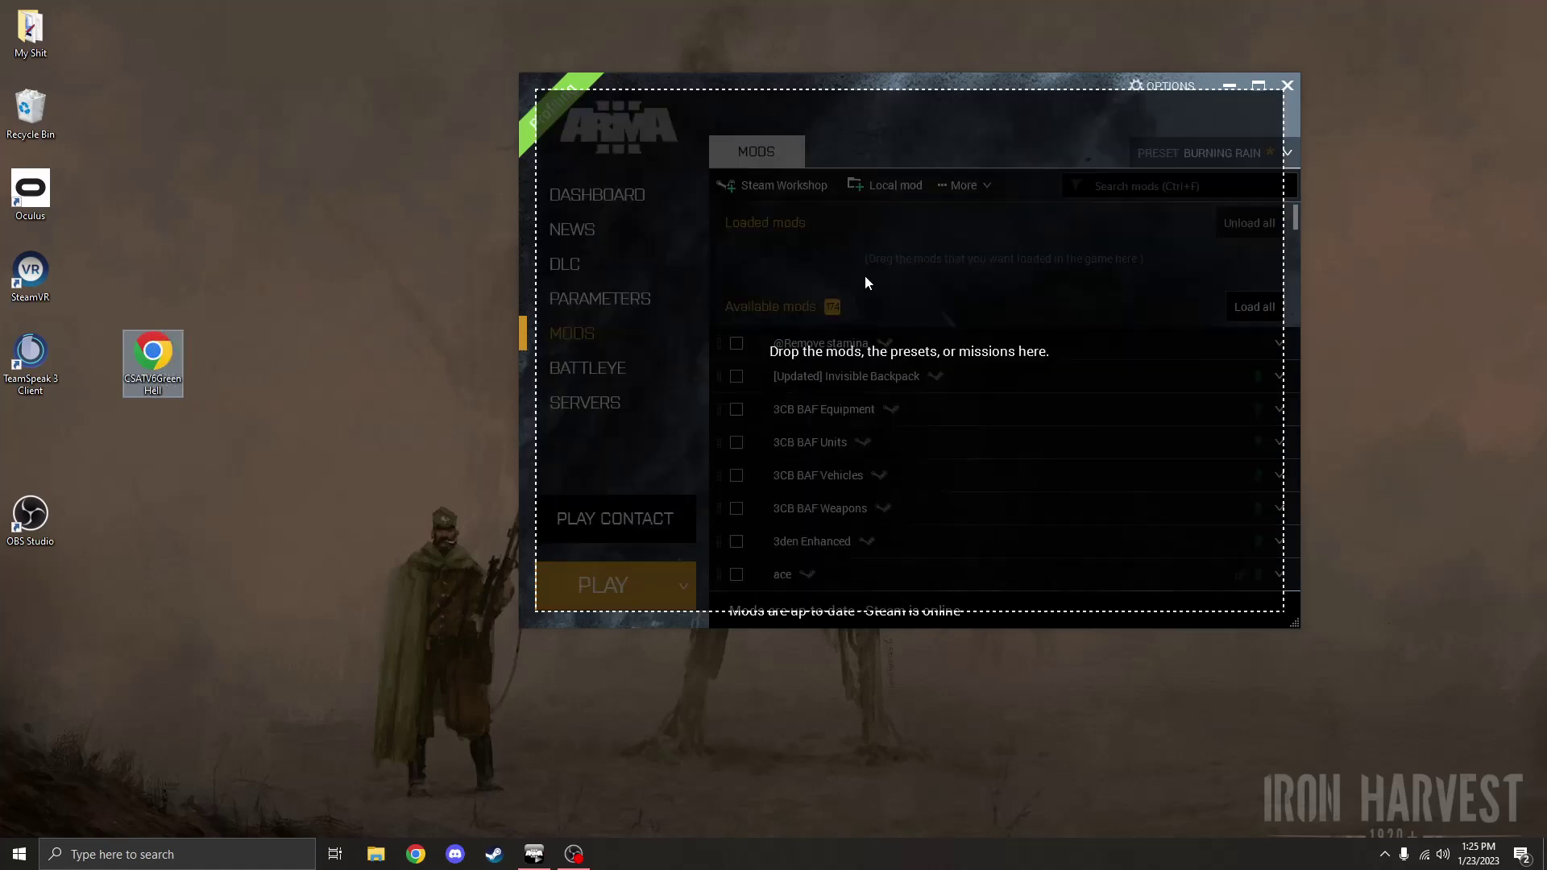
pyautogui.moveTo(867, 278); pyautogui.dragTo(866, 279)
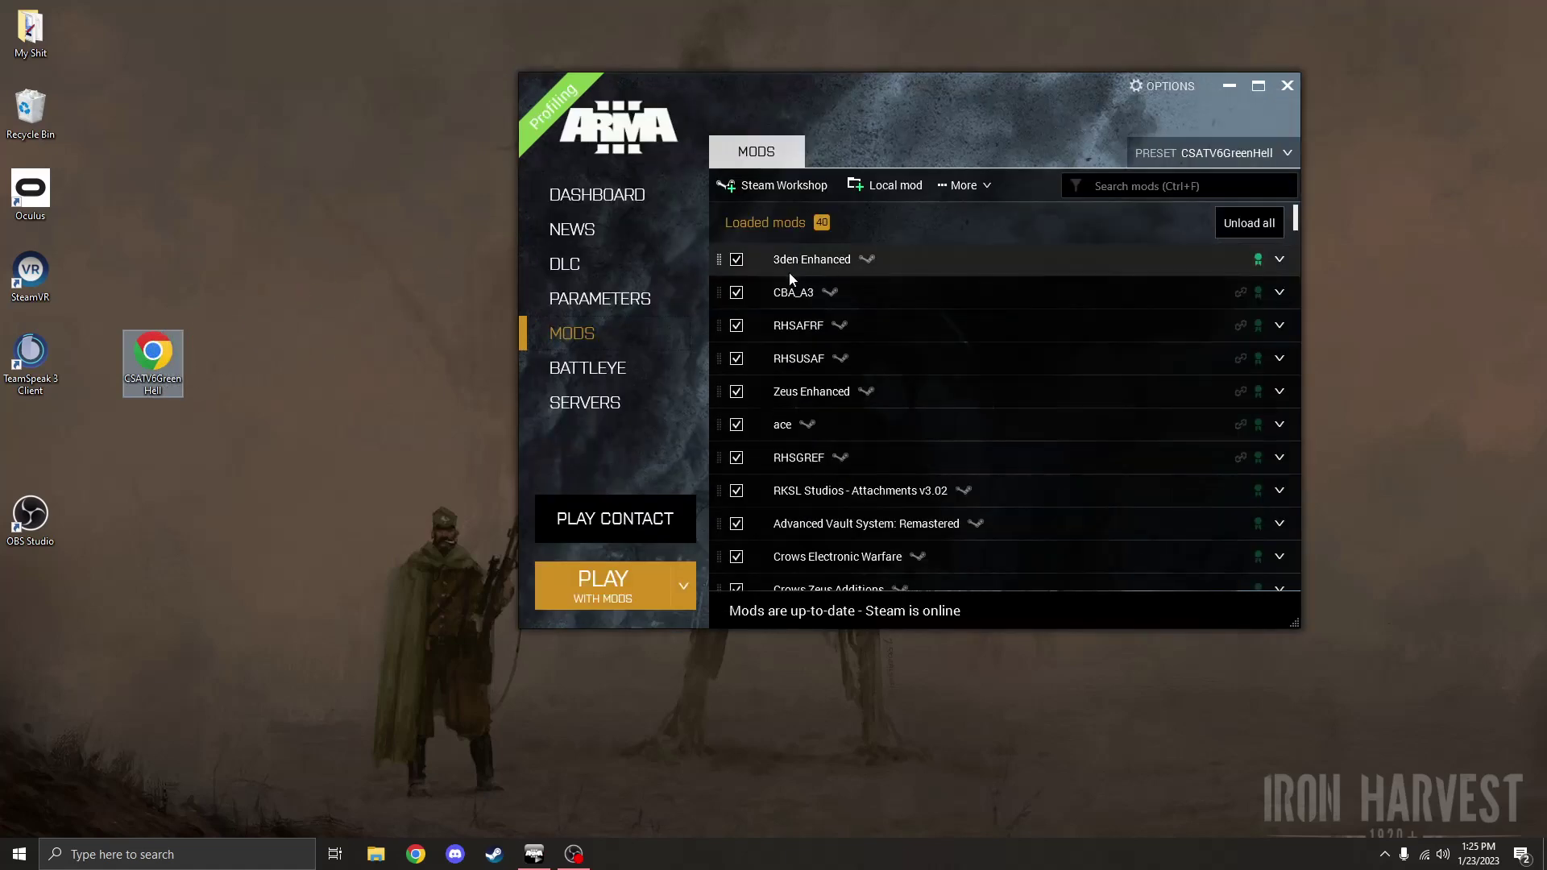
# Step: Look through the list of mods loaded by the imported preset
pyautogui.scroll(-12, 878, 278)
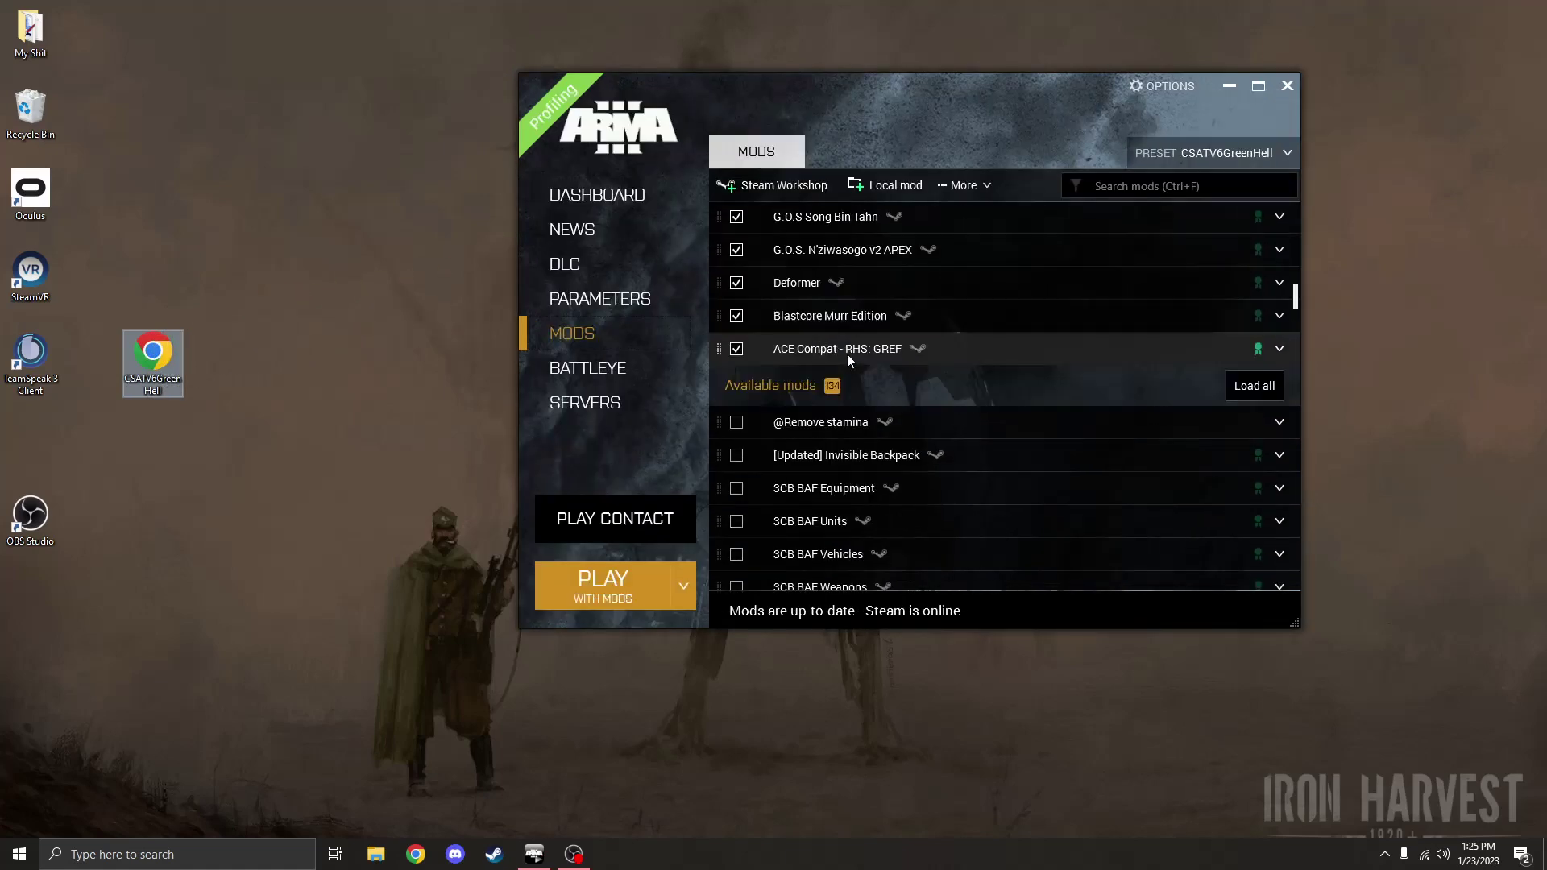
pyautogui.scroll(15, 838, 358)
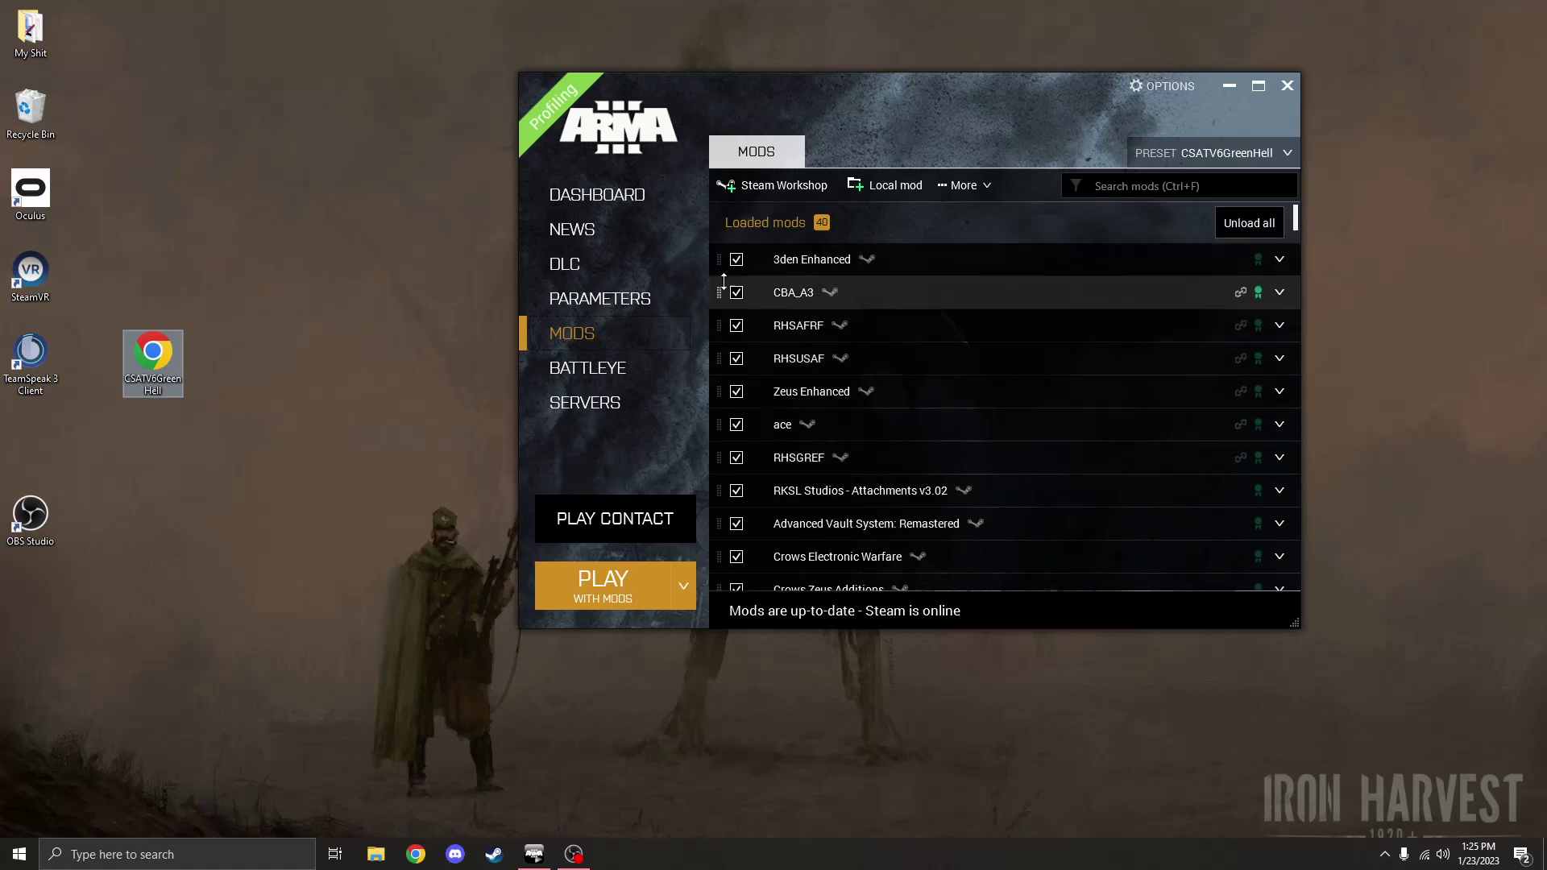
pyautogui.scroll(-12, 806, 362)
pyautogui.scroll(5, 895, 373)
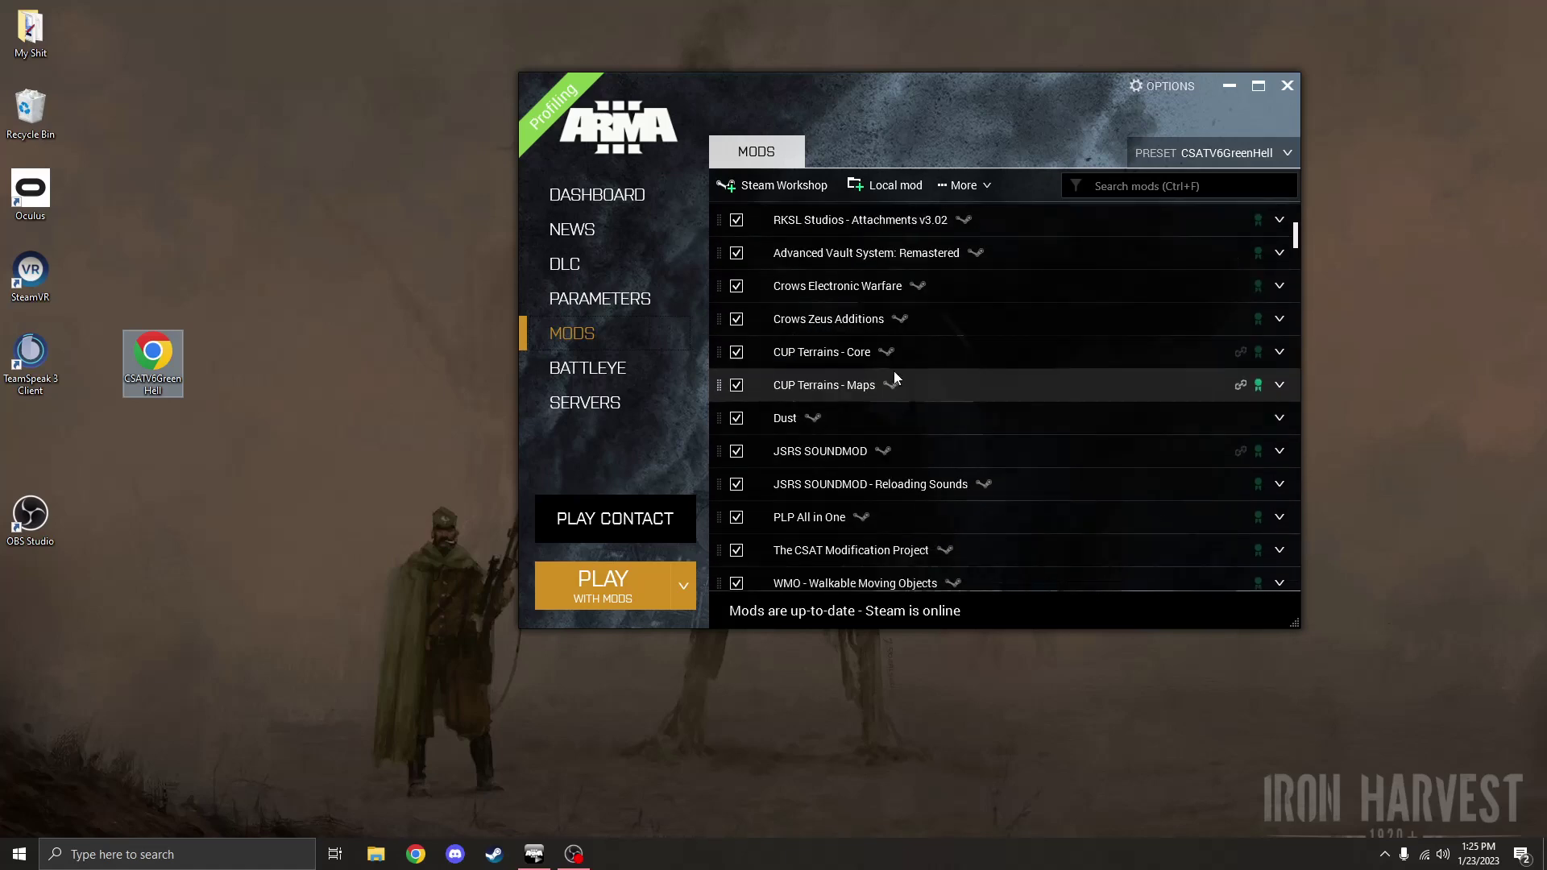
pyautogui.scroll(4, 887, 355)
pyautogui.scroll(-12, 886, 330)
pyautogui.scroll(6, 887, 330)
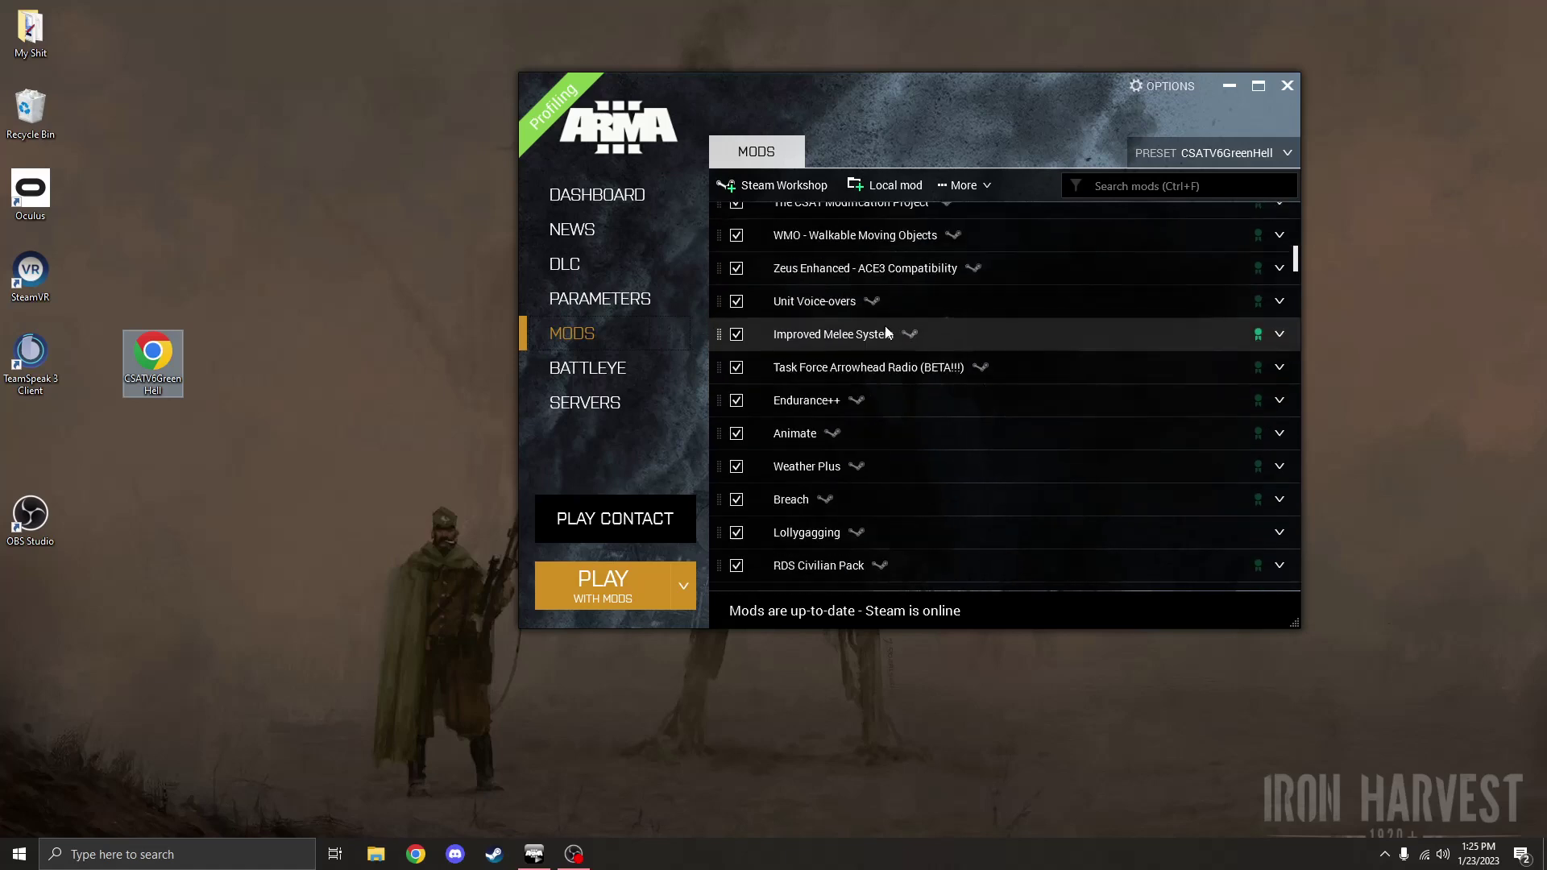
pyautogui.scroll(6, 882, 298)
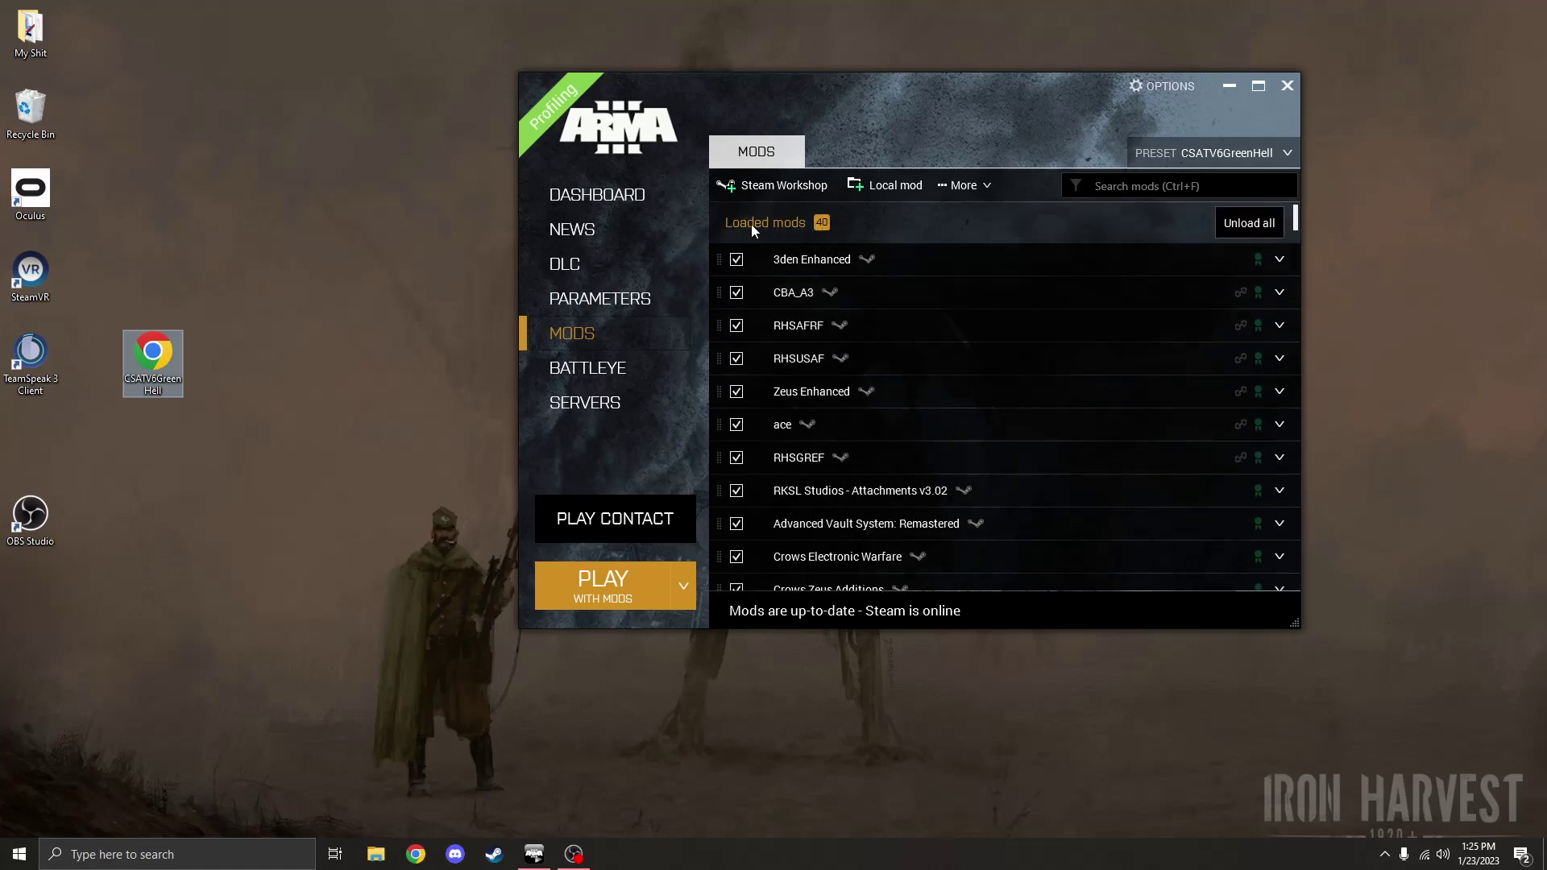
pyautogui.scroll(-8, 753, 234)
pyautogui.scroll(5, 794, 298)
pyautogui.scroll(2, 802, 300)
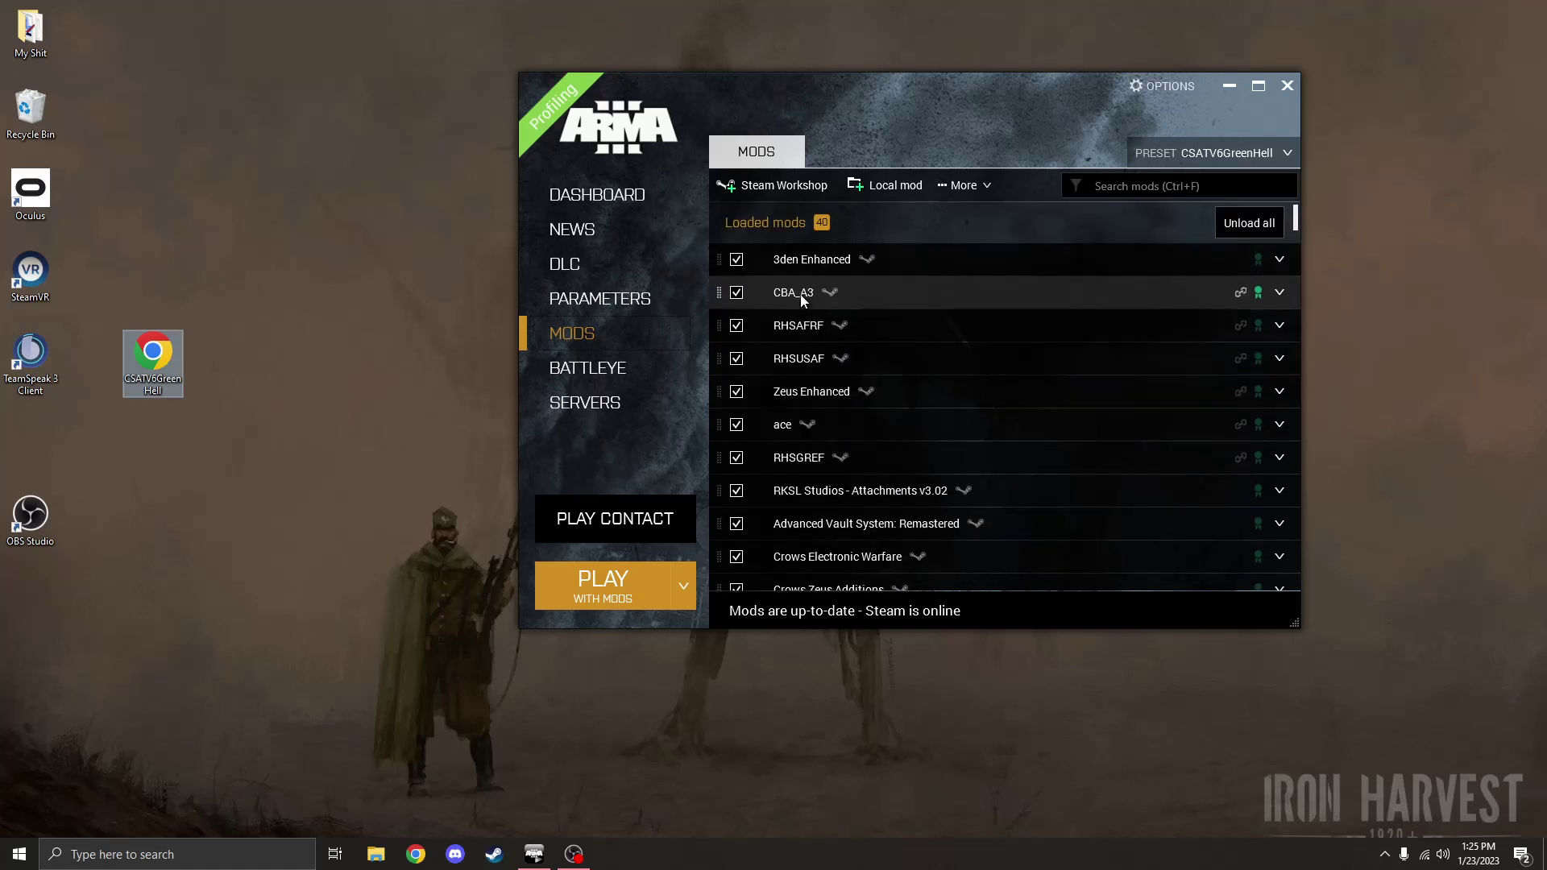
# Step: Switch the active preset to BURNING RAIN and back to CSATV6GreenHell
pyautogui.click(1177, 152)
pyautogui.click(1192, 143)
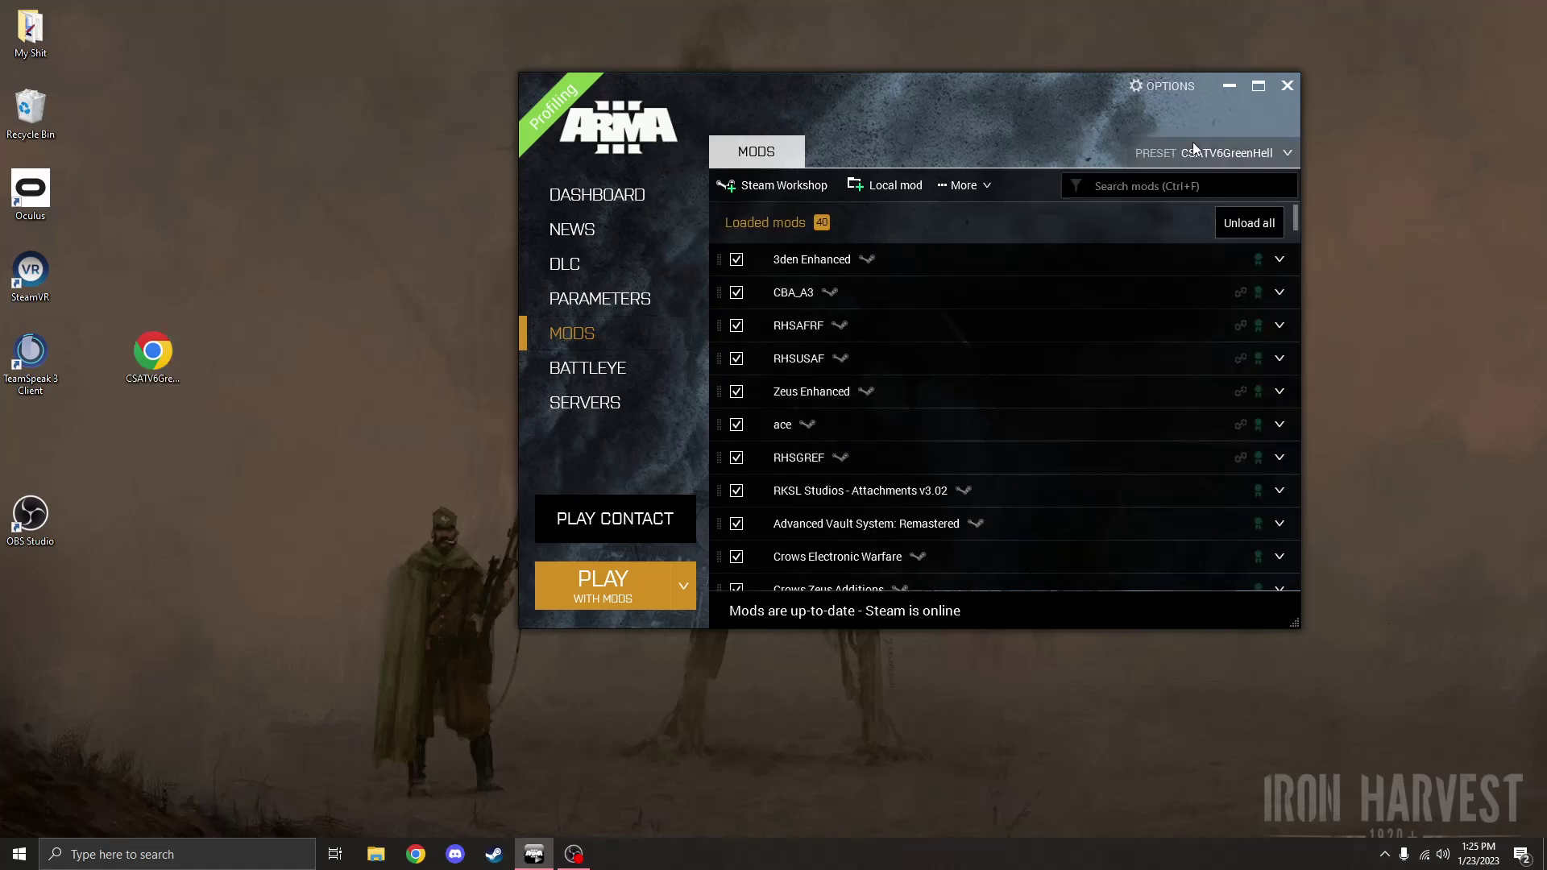
pyautogui.click(1163, 152)
pyautogui.click(1134, 260)
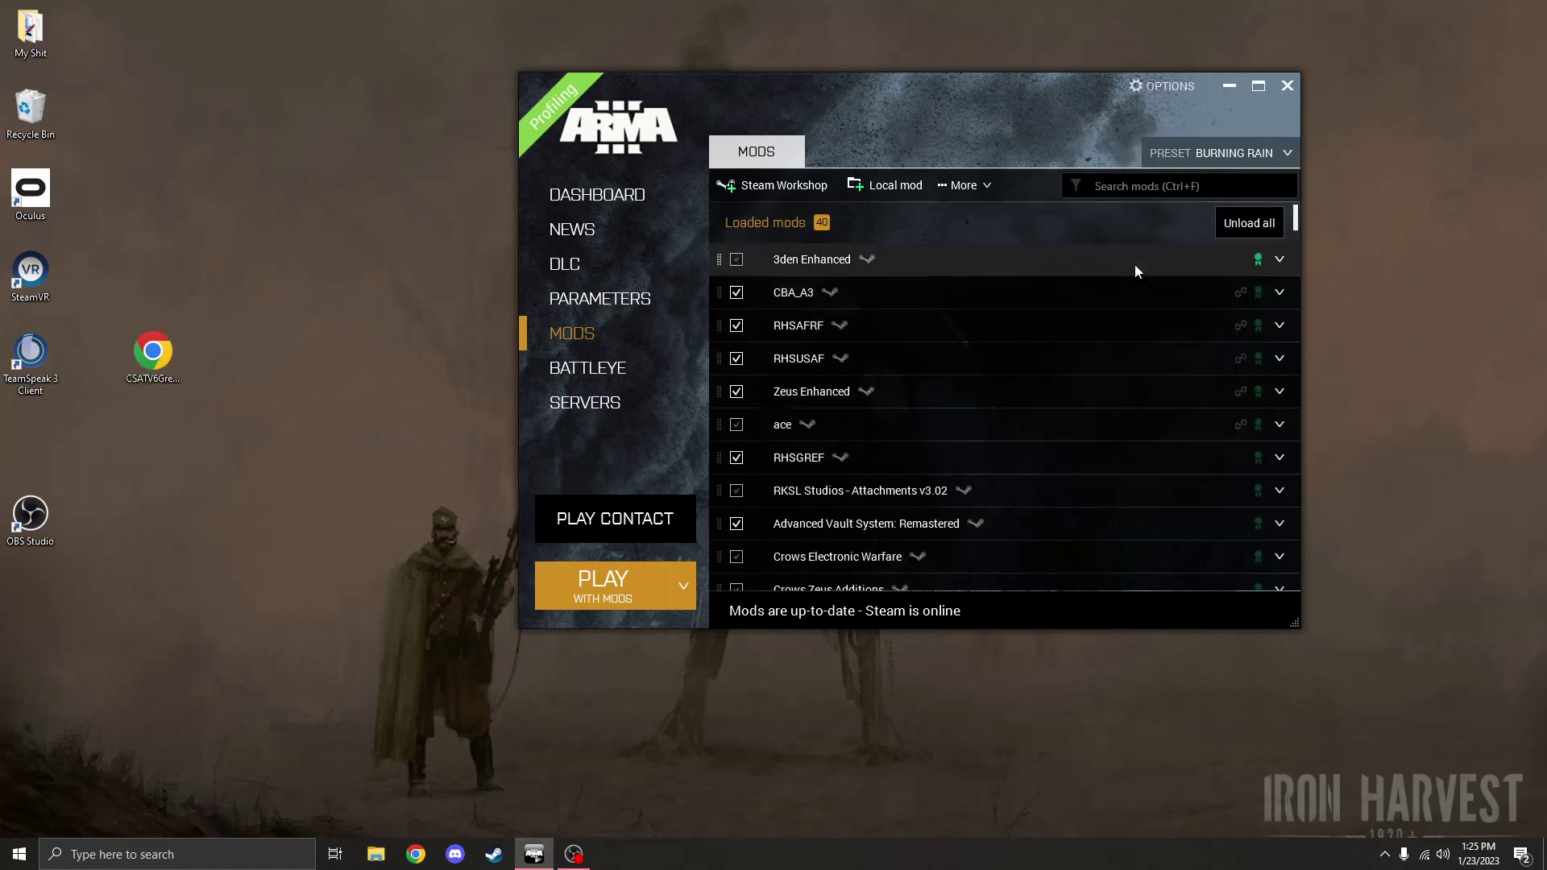
pyautogui.click(1188, 155)
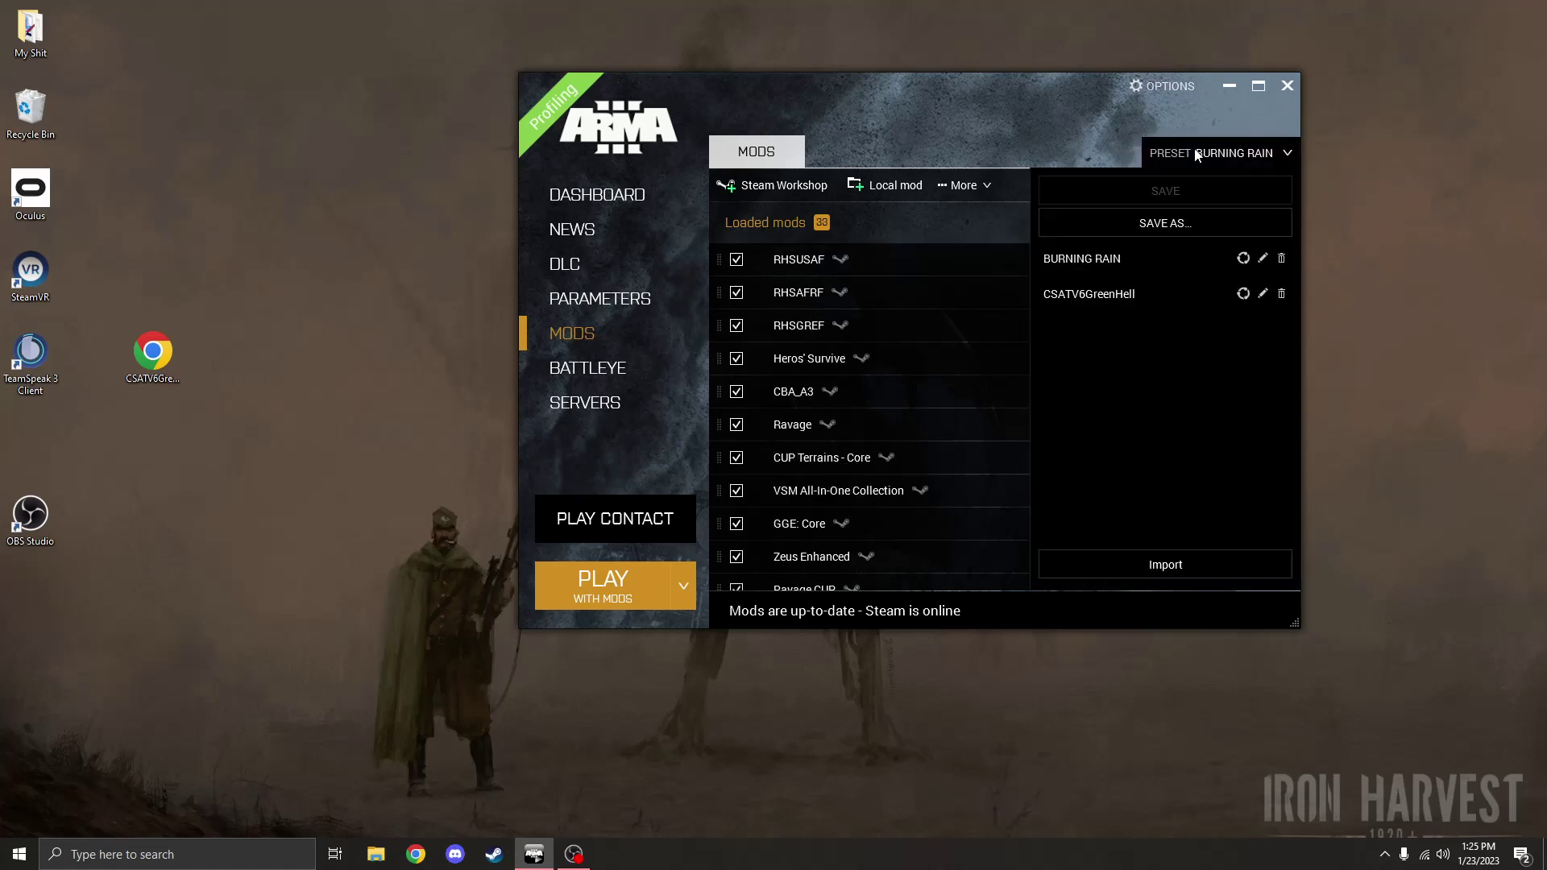
pyautogui.click(1089, 296)
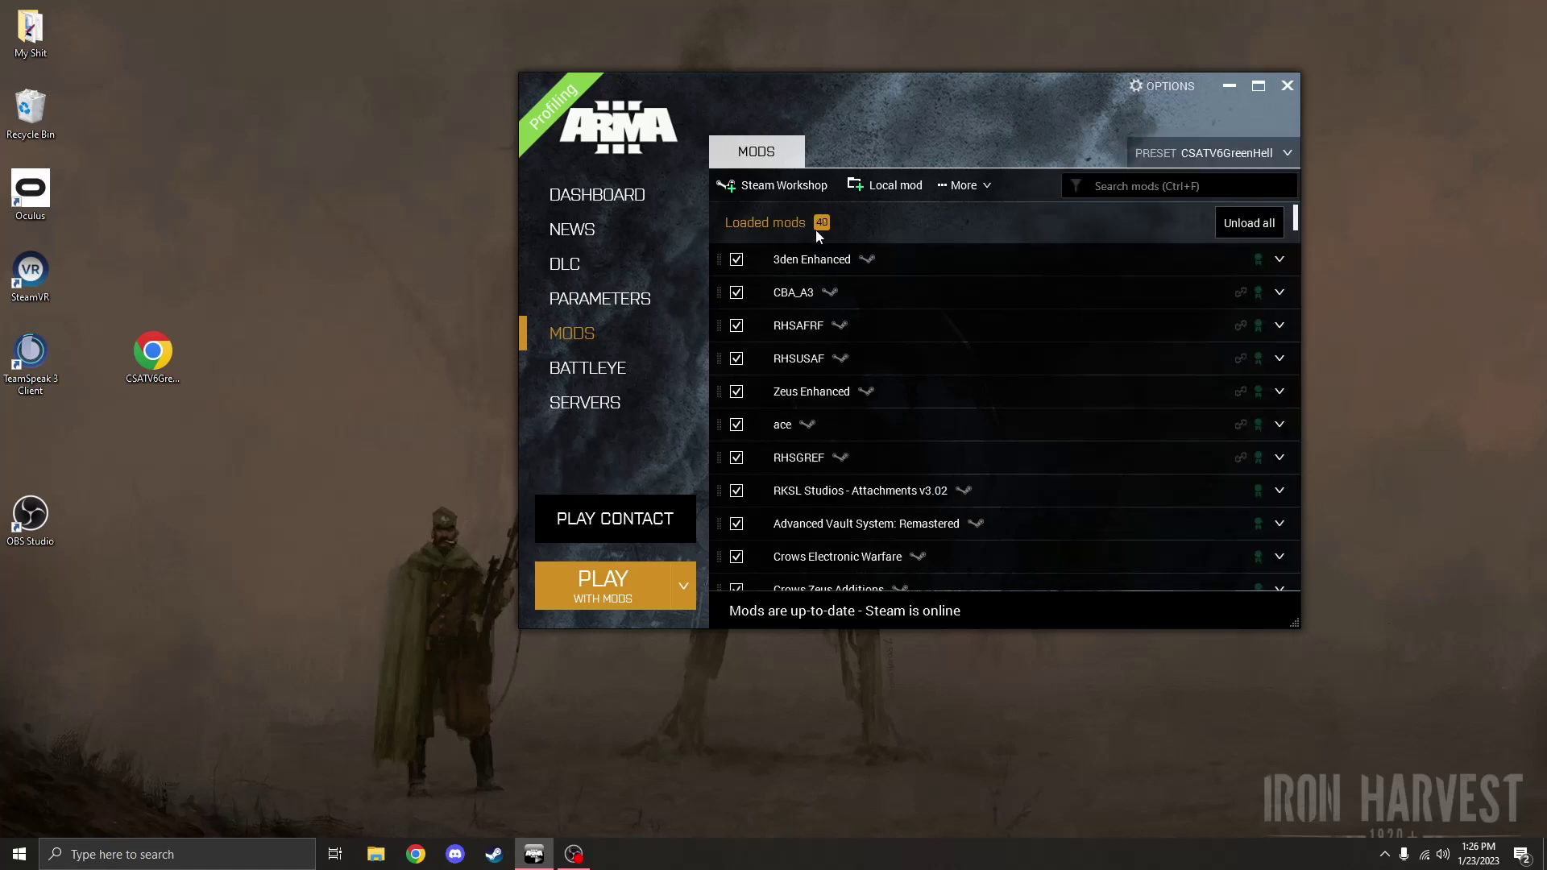
# Step: Check the loaded mods of the reselected CSATV6GreenHell preset down to the start of the available mods
pyautogui.scroll(-2, 805, 315)
pyautogui.scroll(-2, 822, 346)
pyautogui.scroll(5, 838, 358)
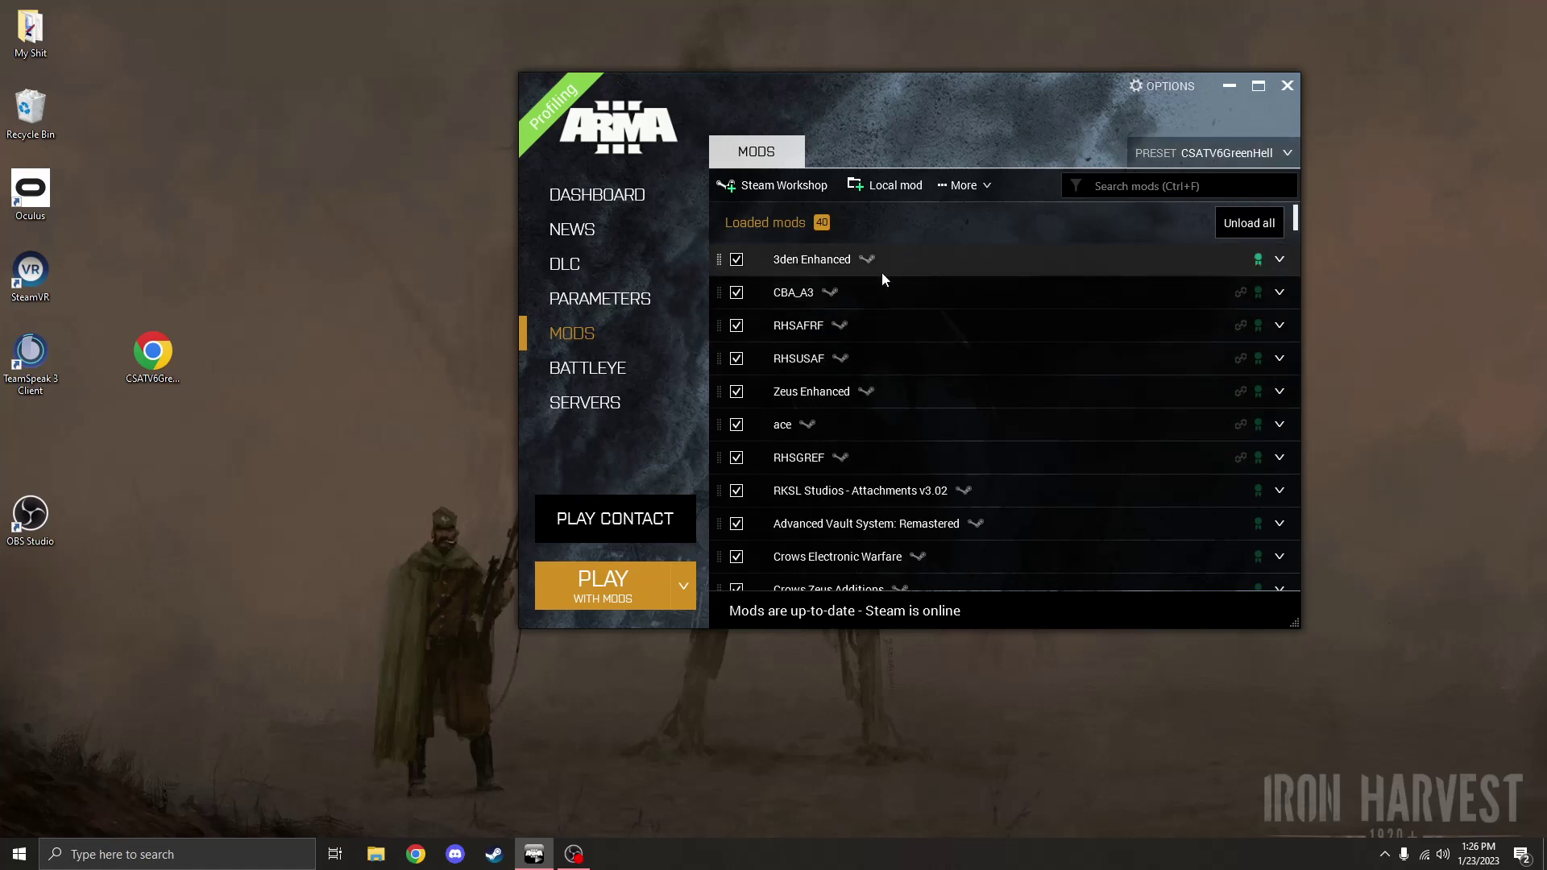
pyautogui.scroll(-6, 862, 322)
pyautogui.scroll(3, 886, 378)
pyautogui.scroll(-7, 887, 374)
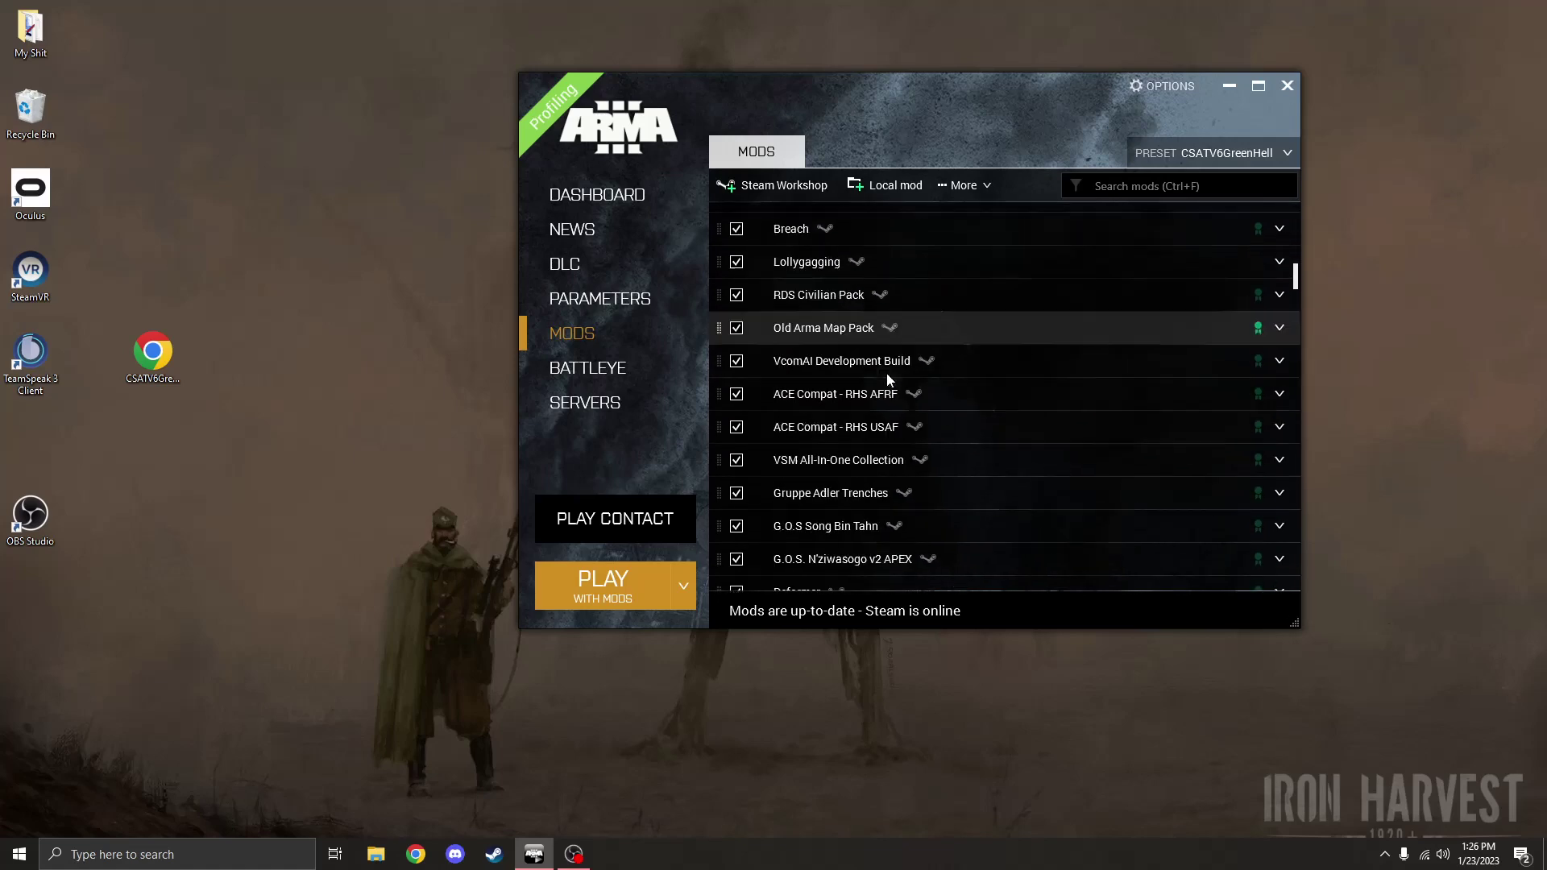
pyautogui.scroll(10, 887, 362)
pyautogui.scroll(4, 887, 355)
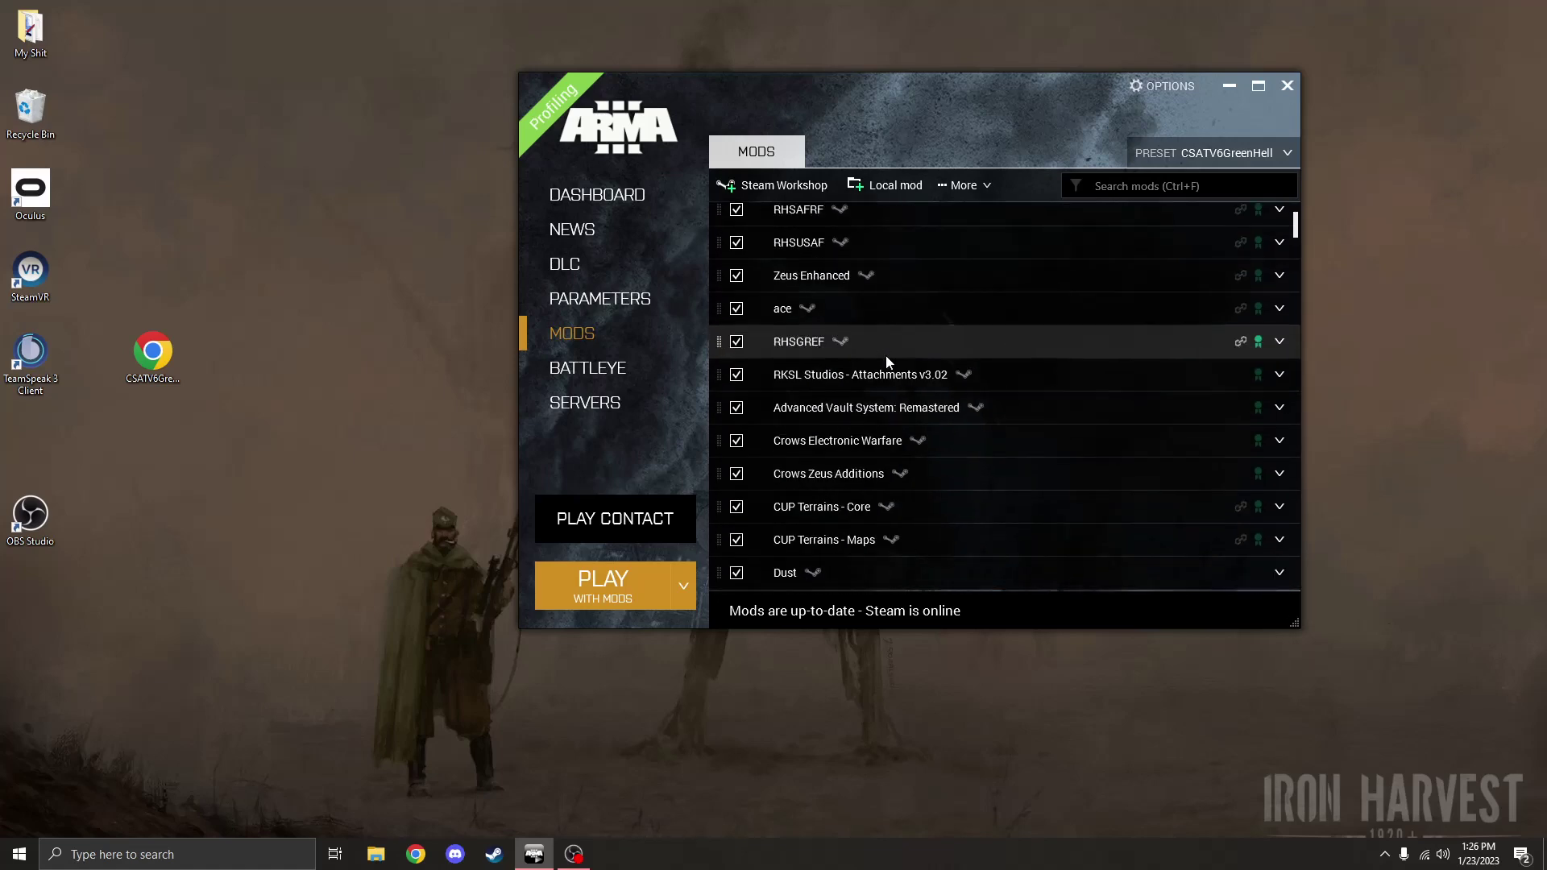
pyautogui.scroll(-6, 867, 427)
pyautogui.scroll(-3, 870, 413)
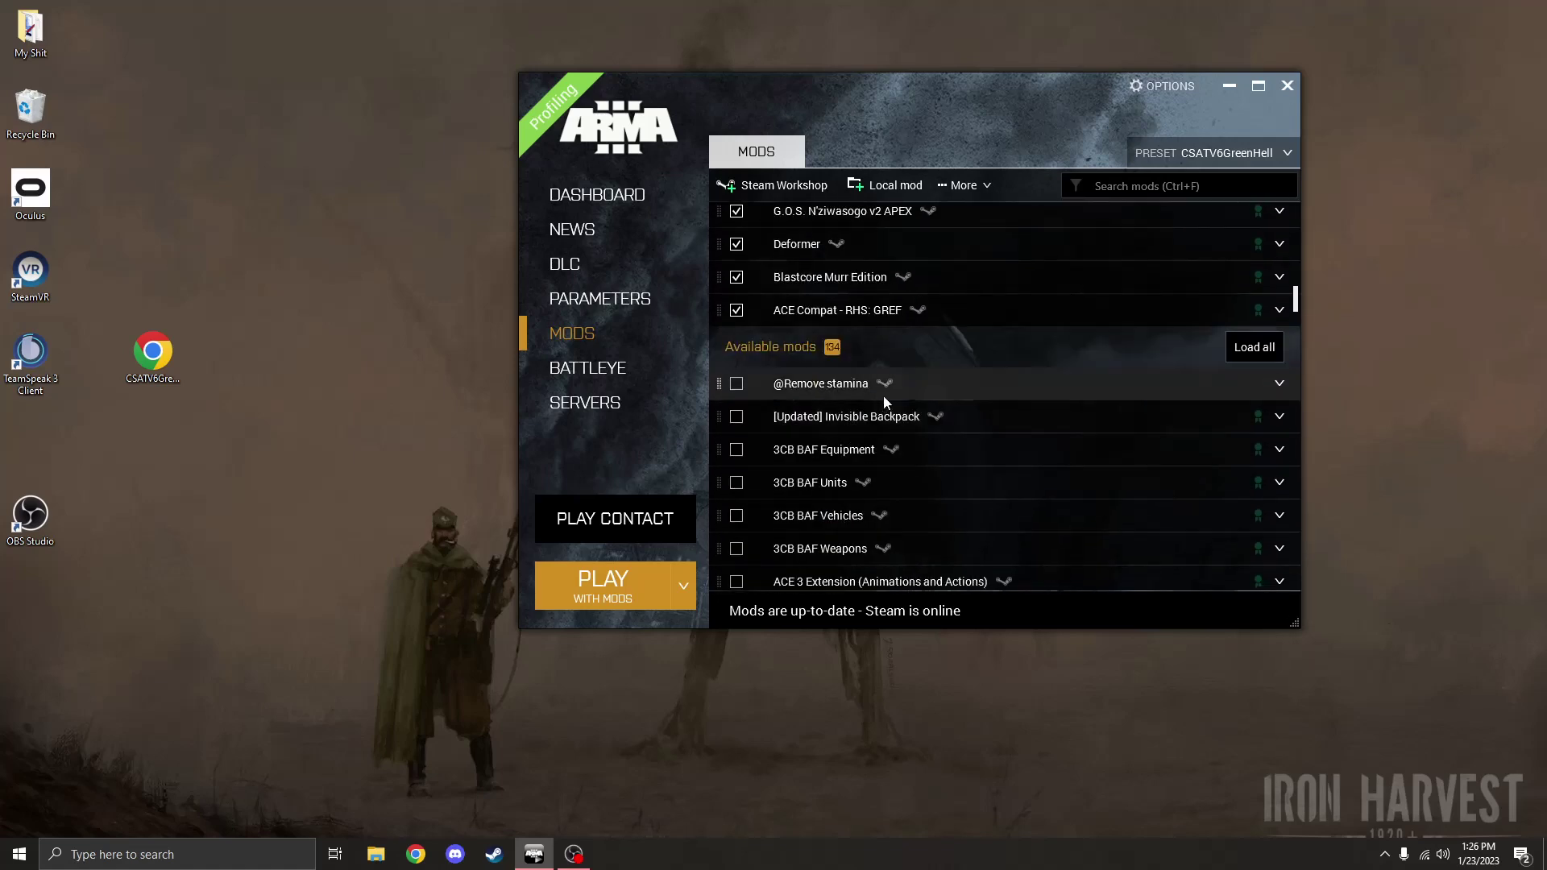
pyautogui.scroll(6, 925, 362)
pyautogui.scroll(3, 925, 362)
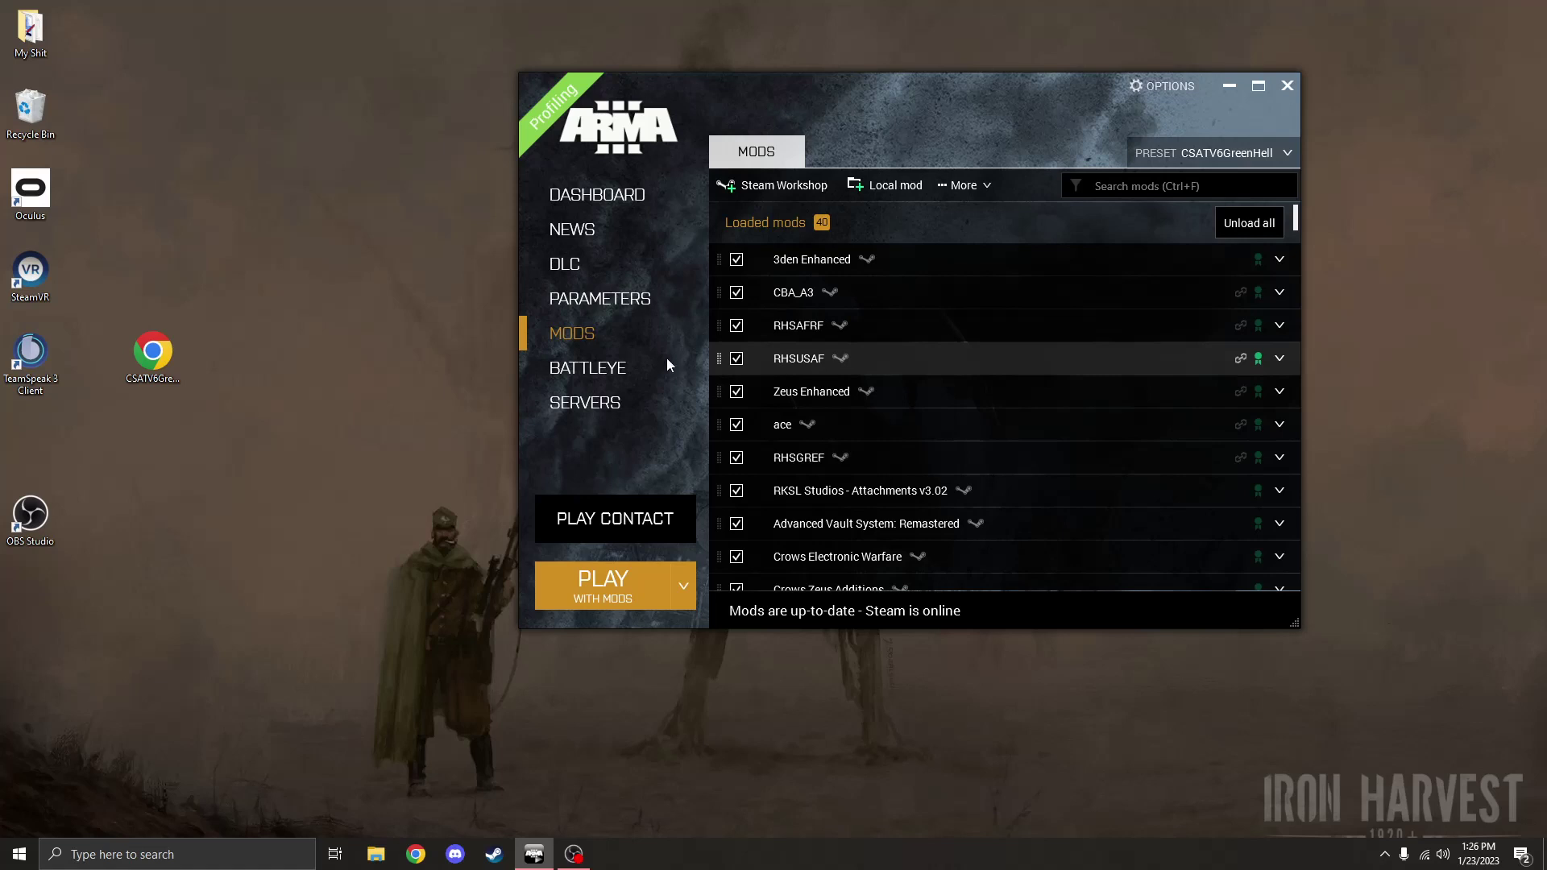
# Step: Place the CSATV6GreenHell file icon between the TeamSpeak 3 Client and OBS Studio shortcuts on the desktop
pyautogui.moveTo(161, 368); pyautogui.dragTo(27, 448)
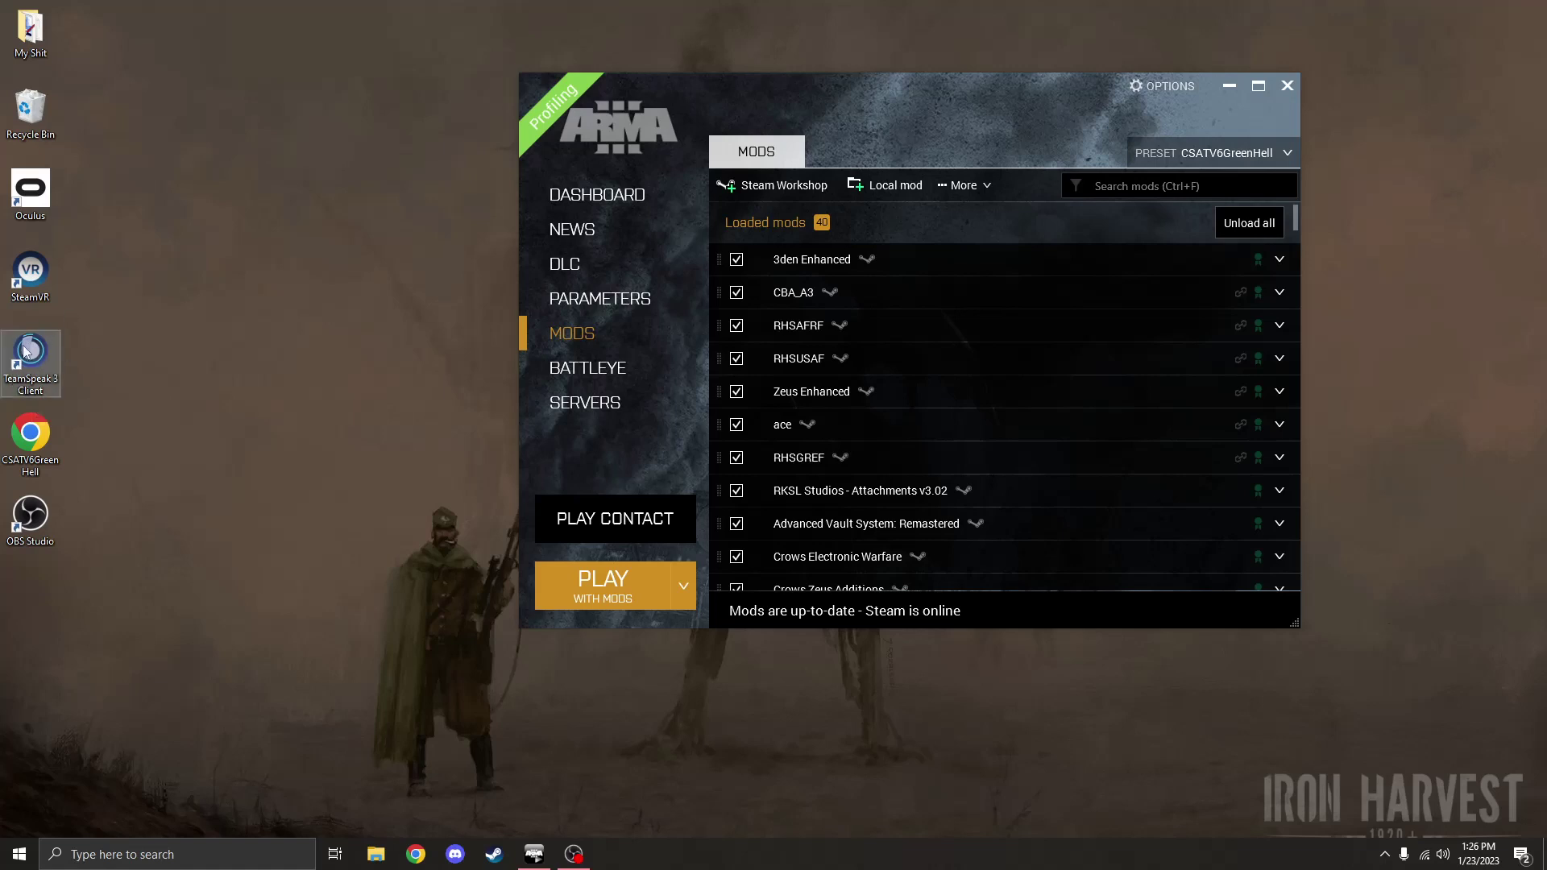
pyautogui.scroll(-2, 854, 323)
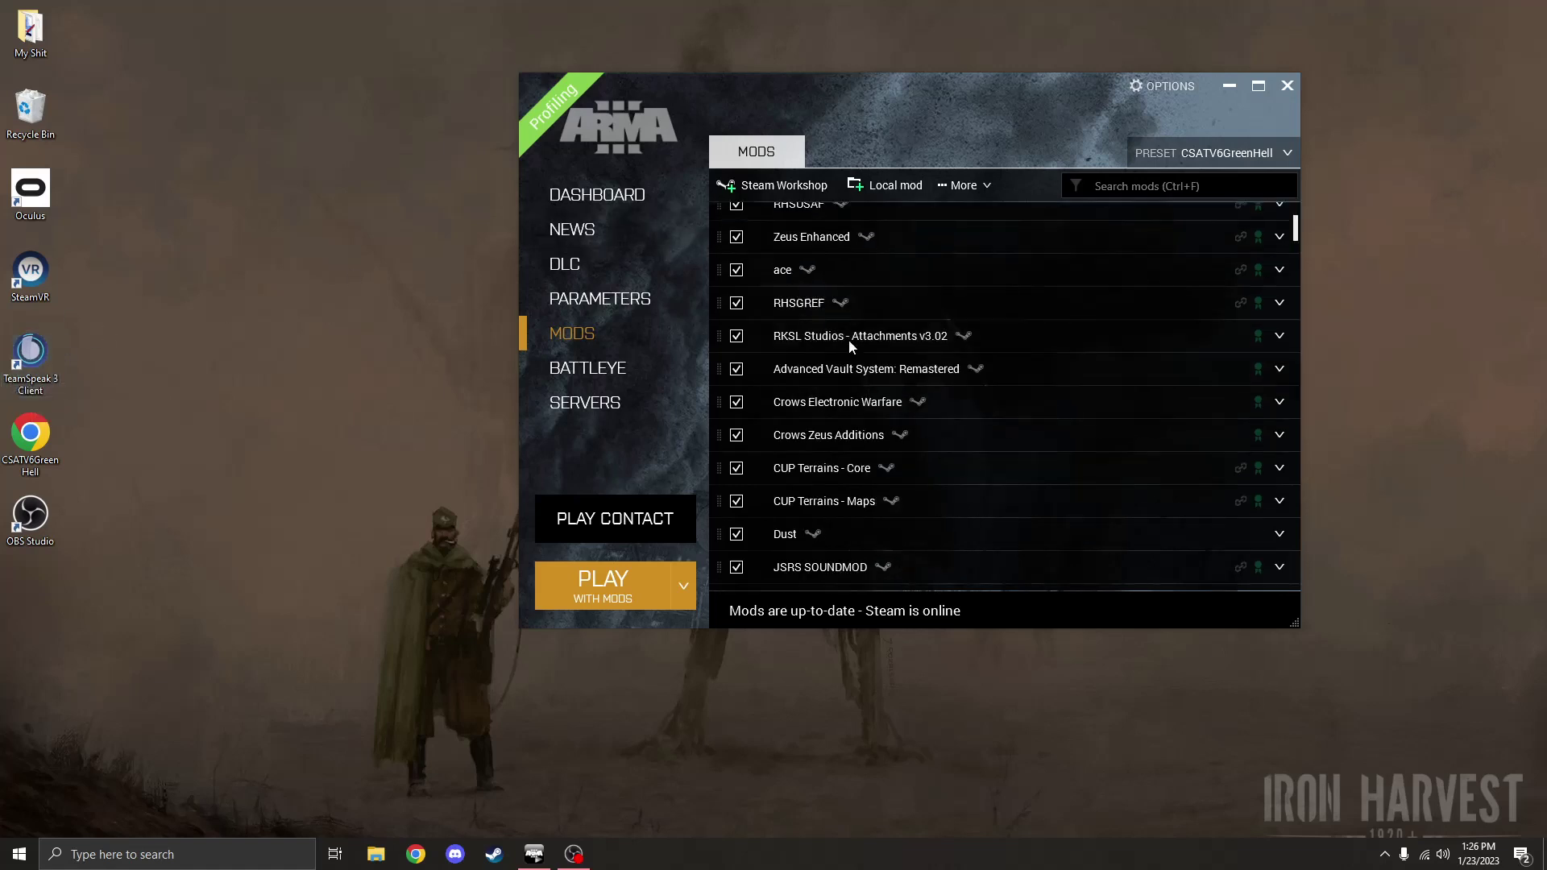
pyautogui.scroll(-5, 849, 341)
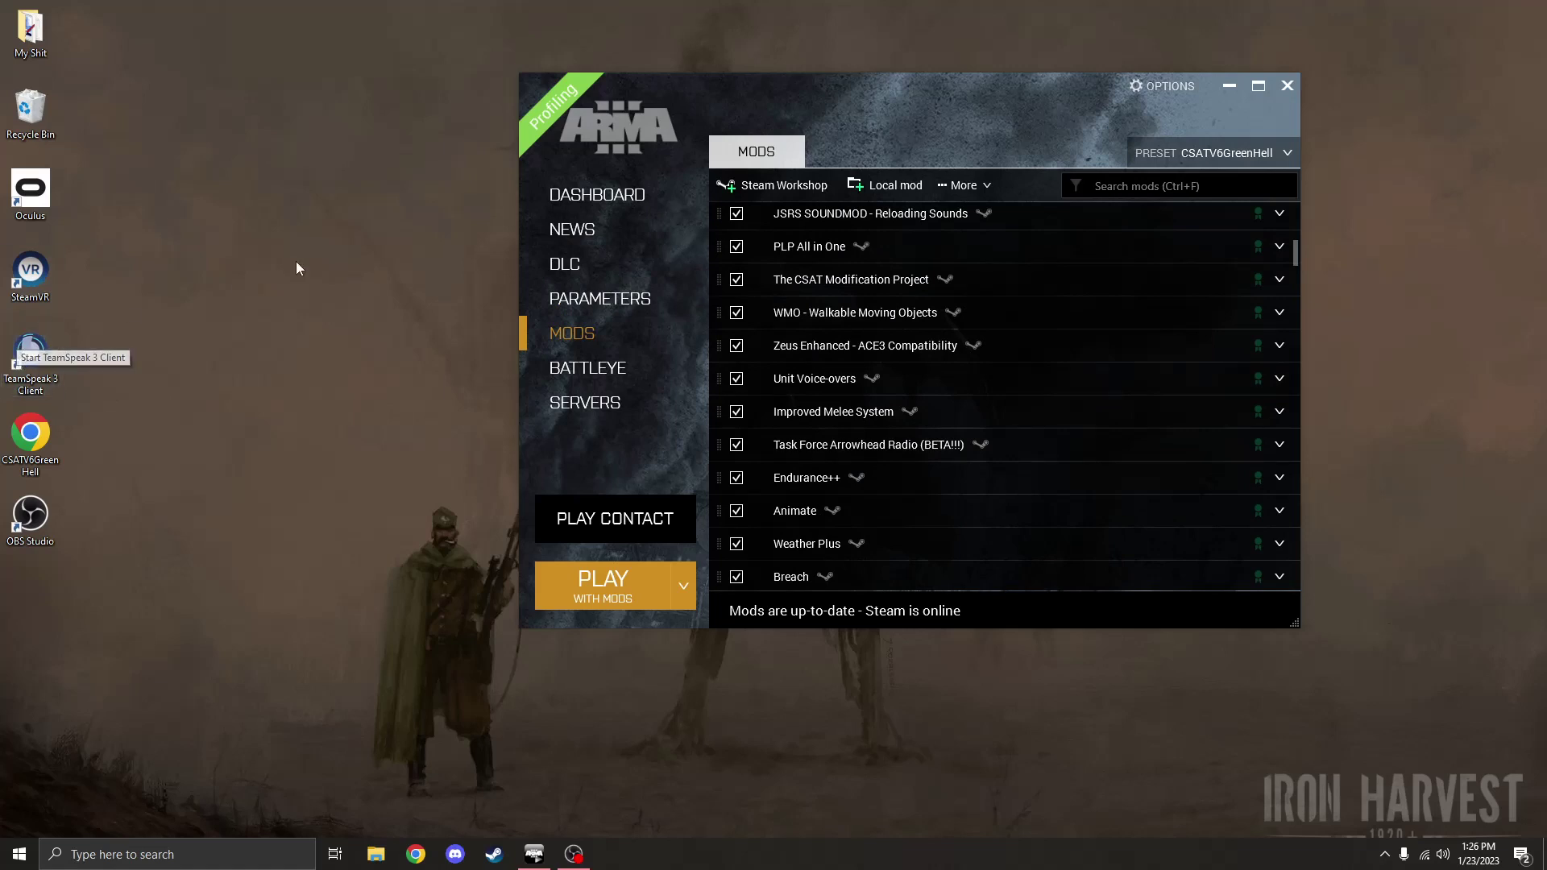
pyautogui.scroll(7, 1086, 379)
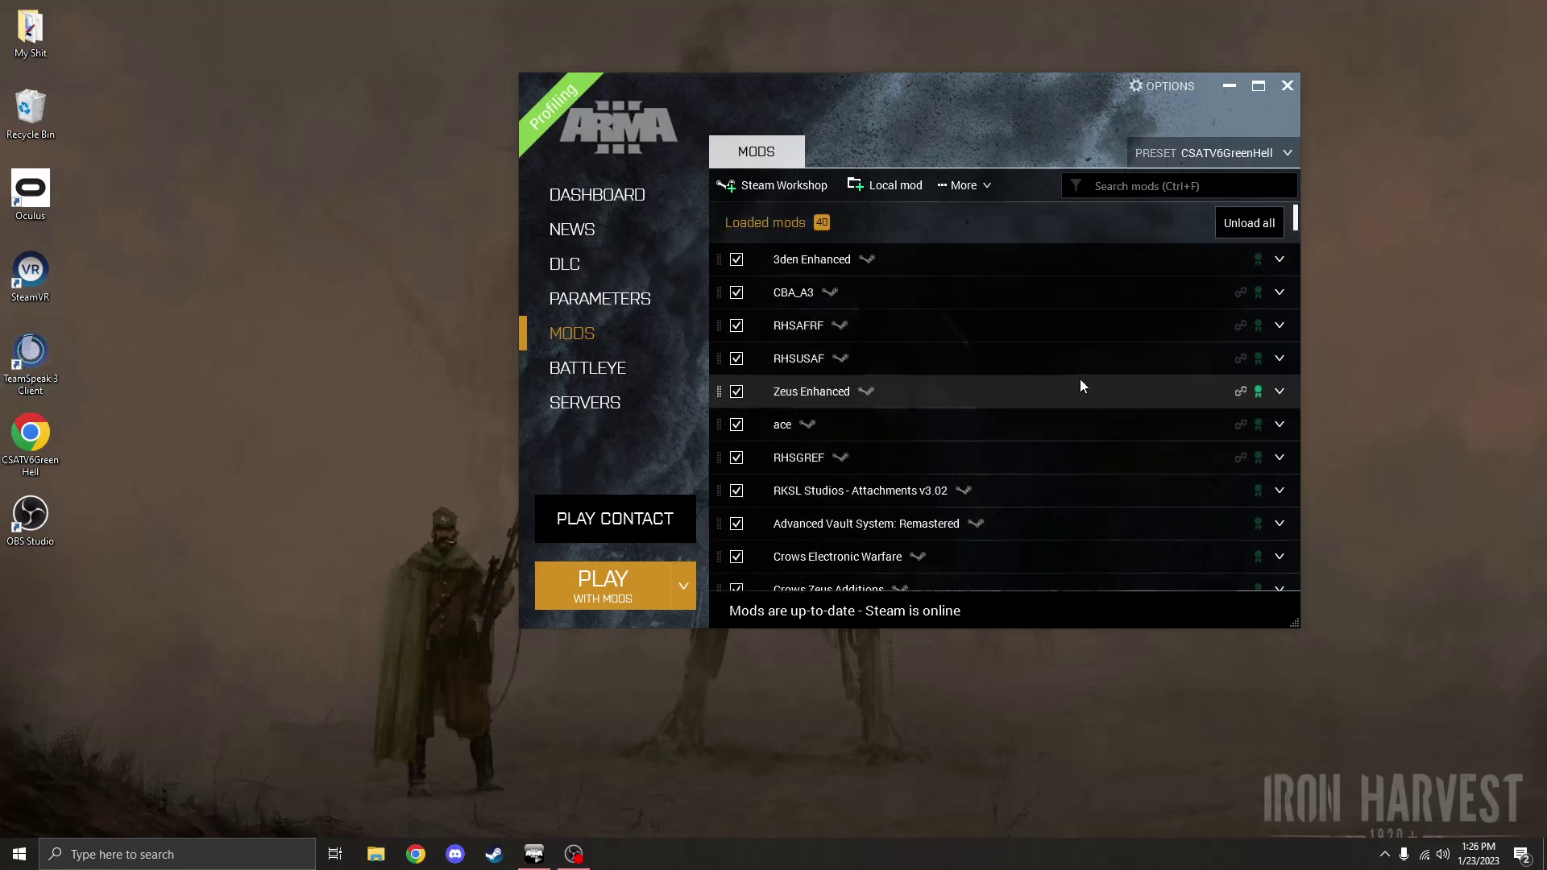
# Step: Reselect the CSATV6GreenHell preset from the list of saved mod presets
pyautogui.click(1196, 154)
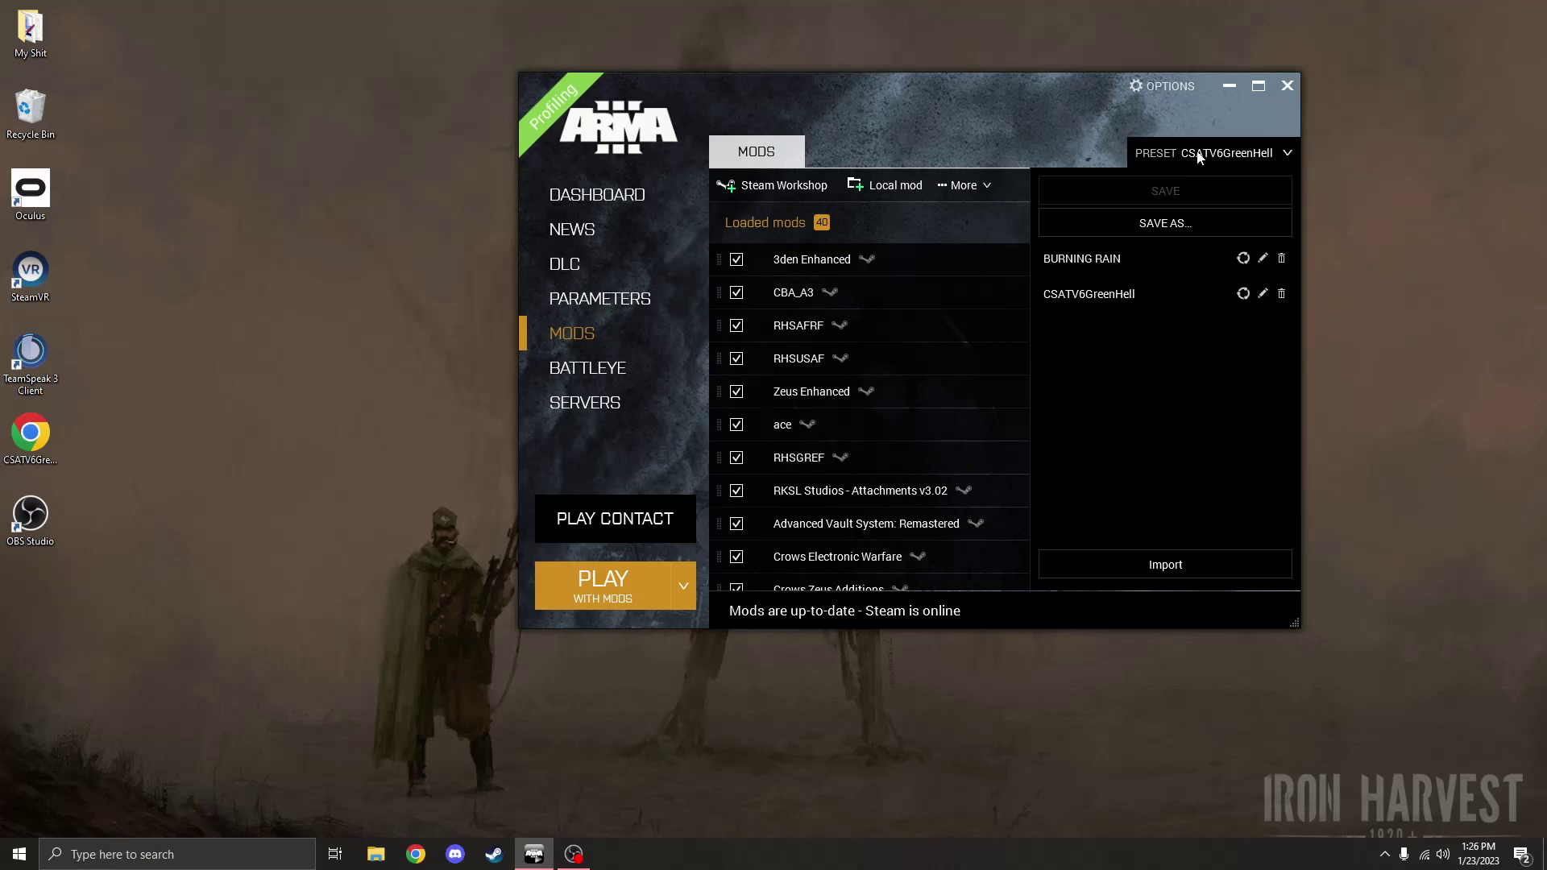
pyautogui.click(1170, 150)
pyautogui.click(1169, 152)
pyautogui.click(1128, 297)
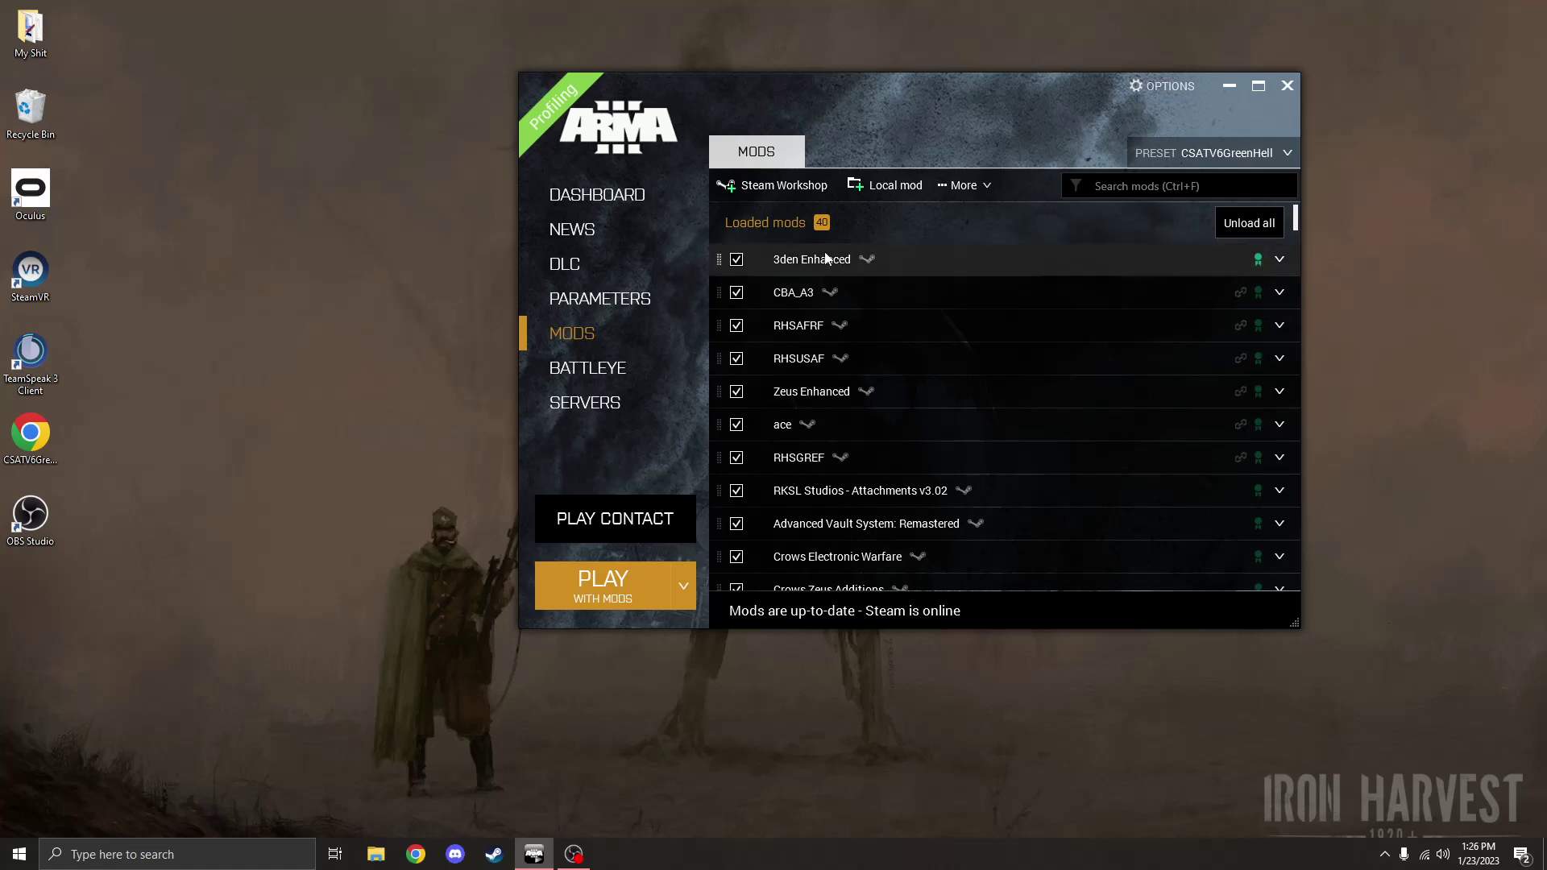
# Step: Find the Task Force Arrowhead Radio (BETA!!!) mod and open its folder in Windows Explorer, accepting the Workshop cache warning
pyautogui.scroll(-5, 864, 277)
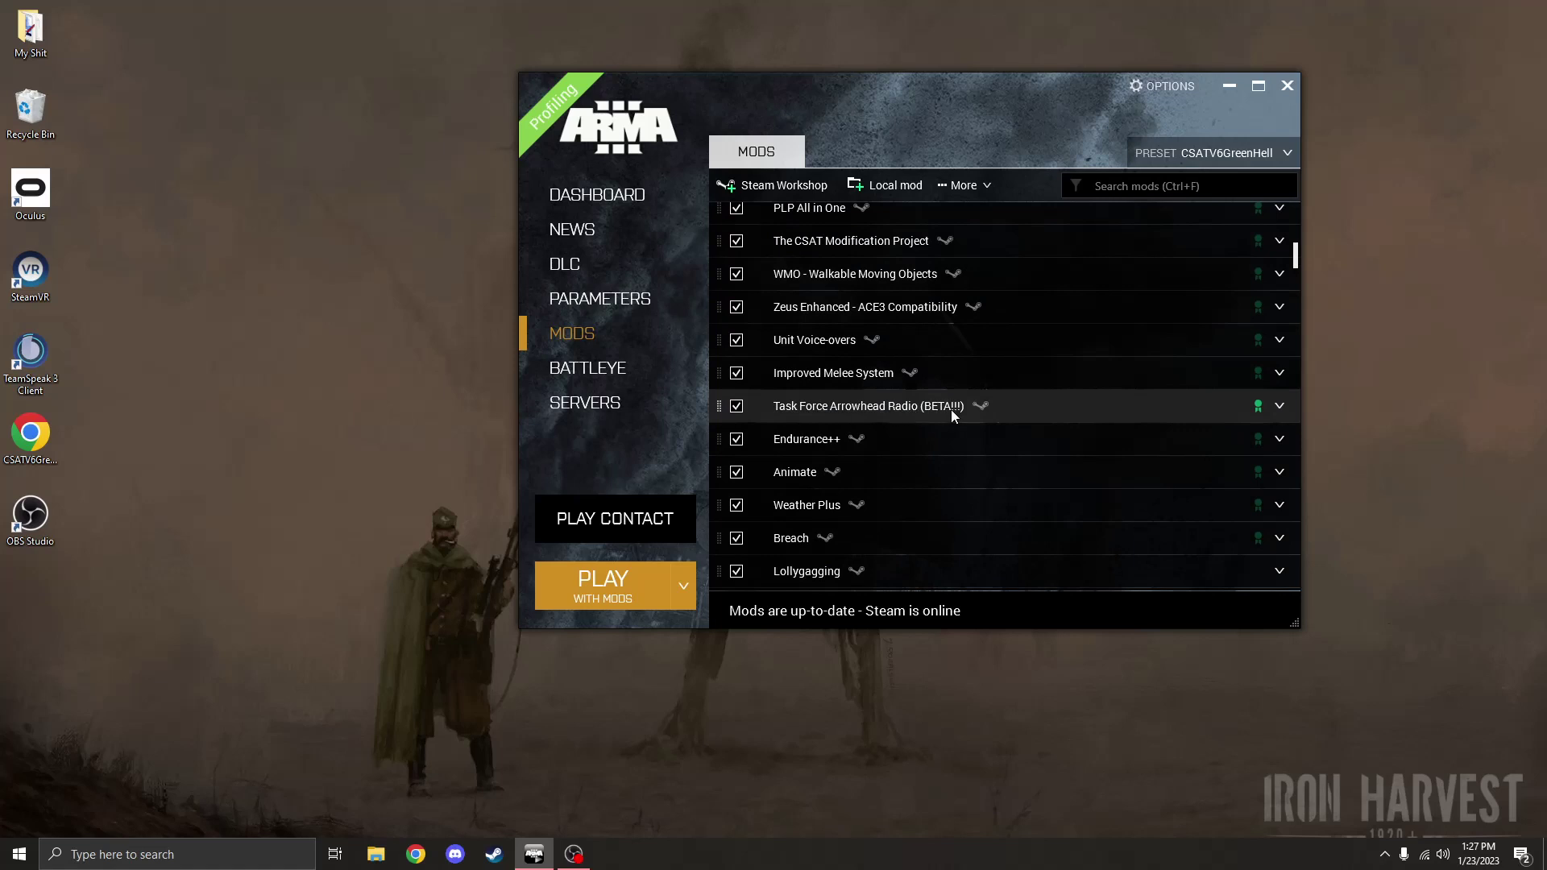
pyautogui.click(870, 413)
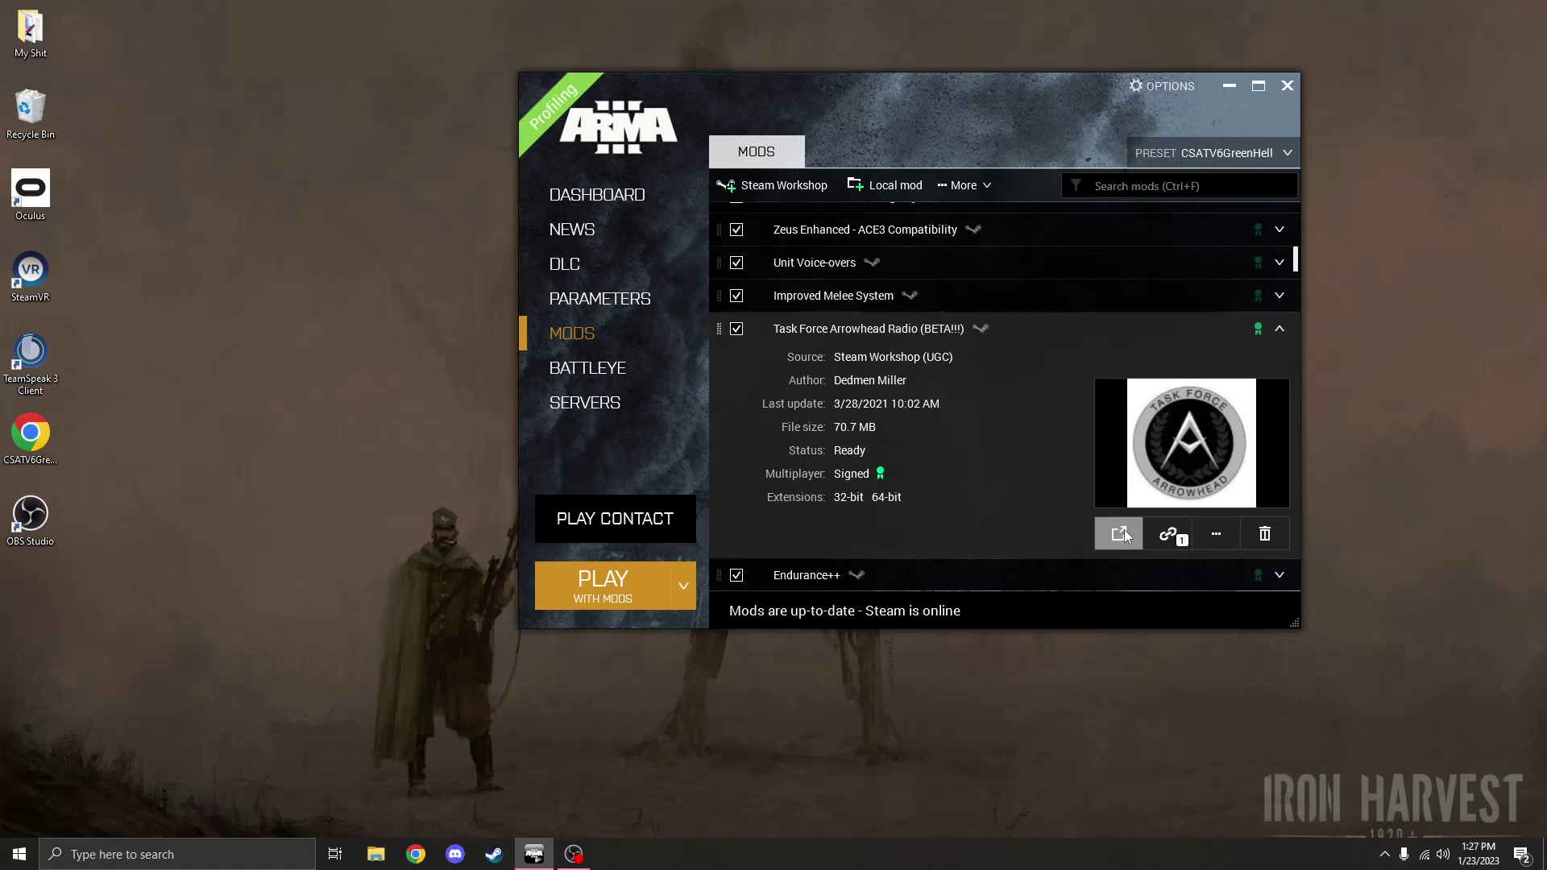
pyautogui.click(1215, 534)
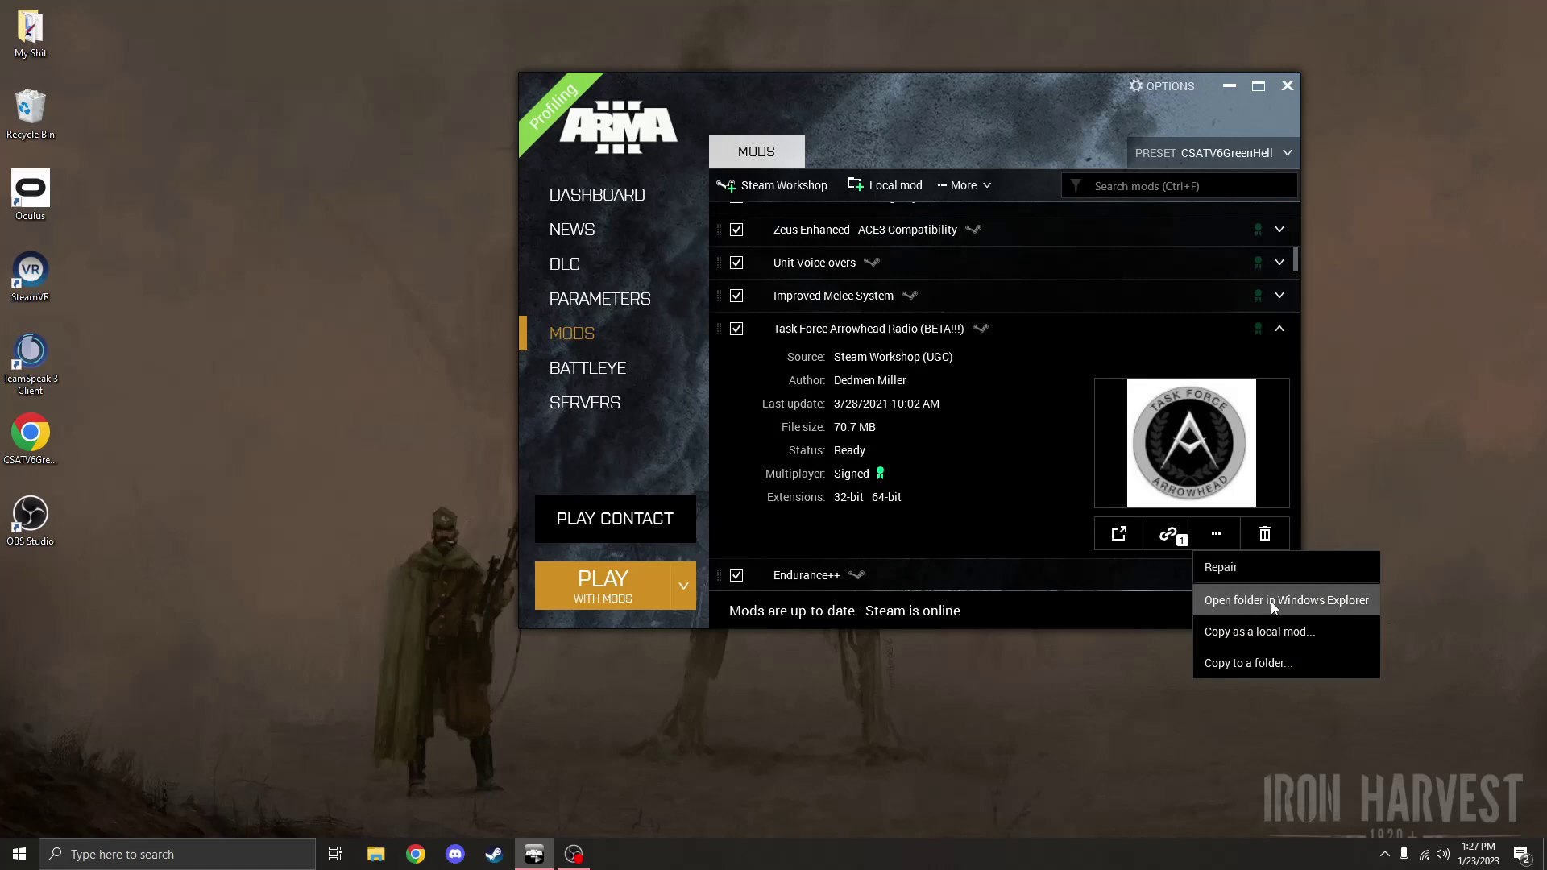
pyautogui.click(1330, 605)
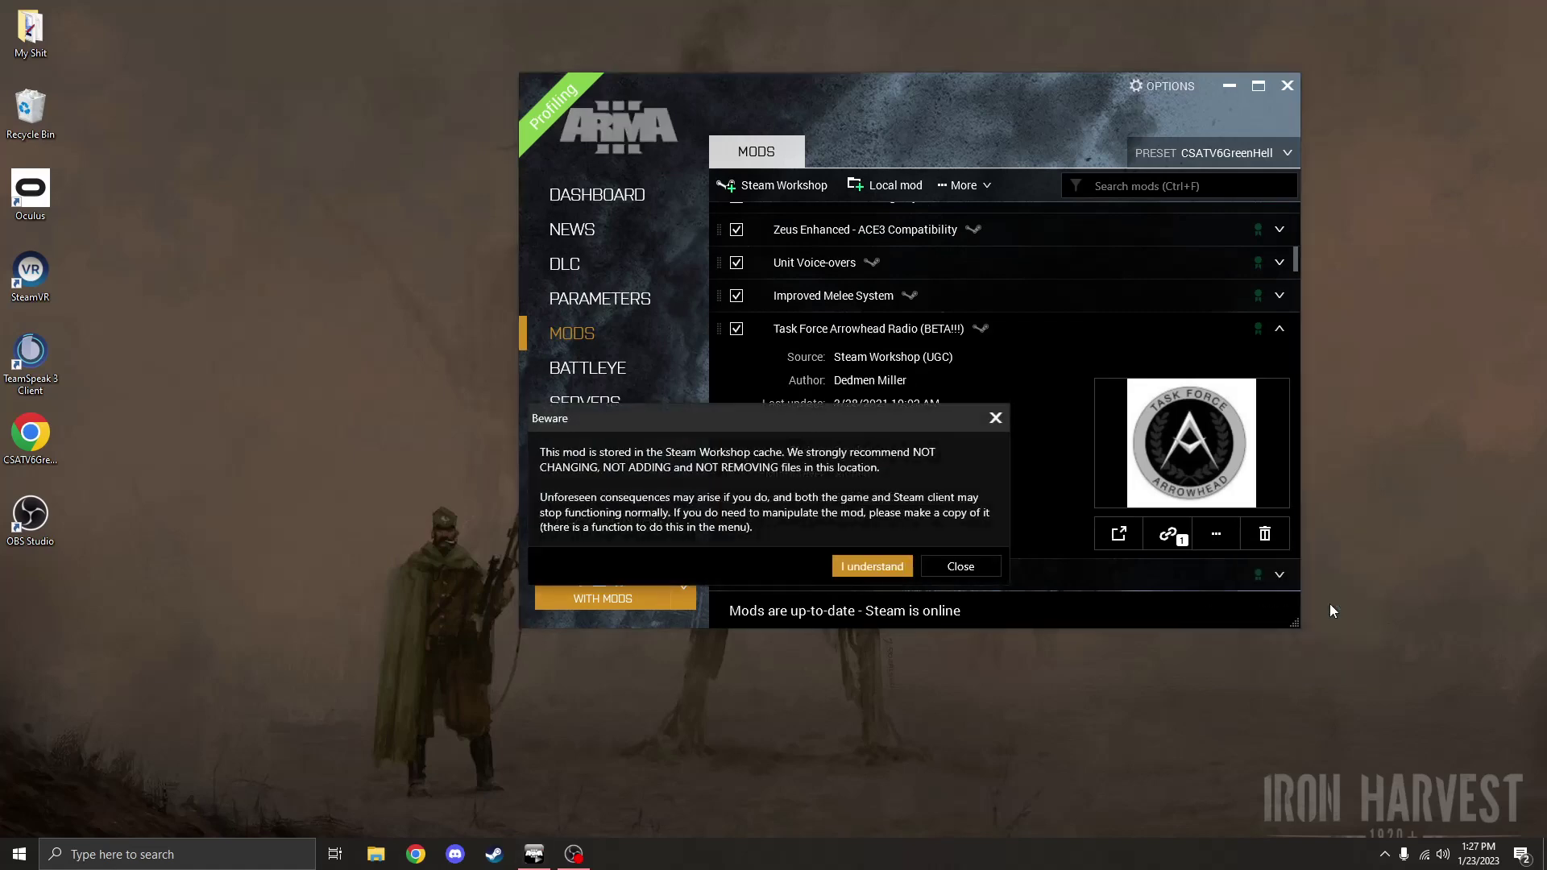
pyautogui.click(901, 564)
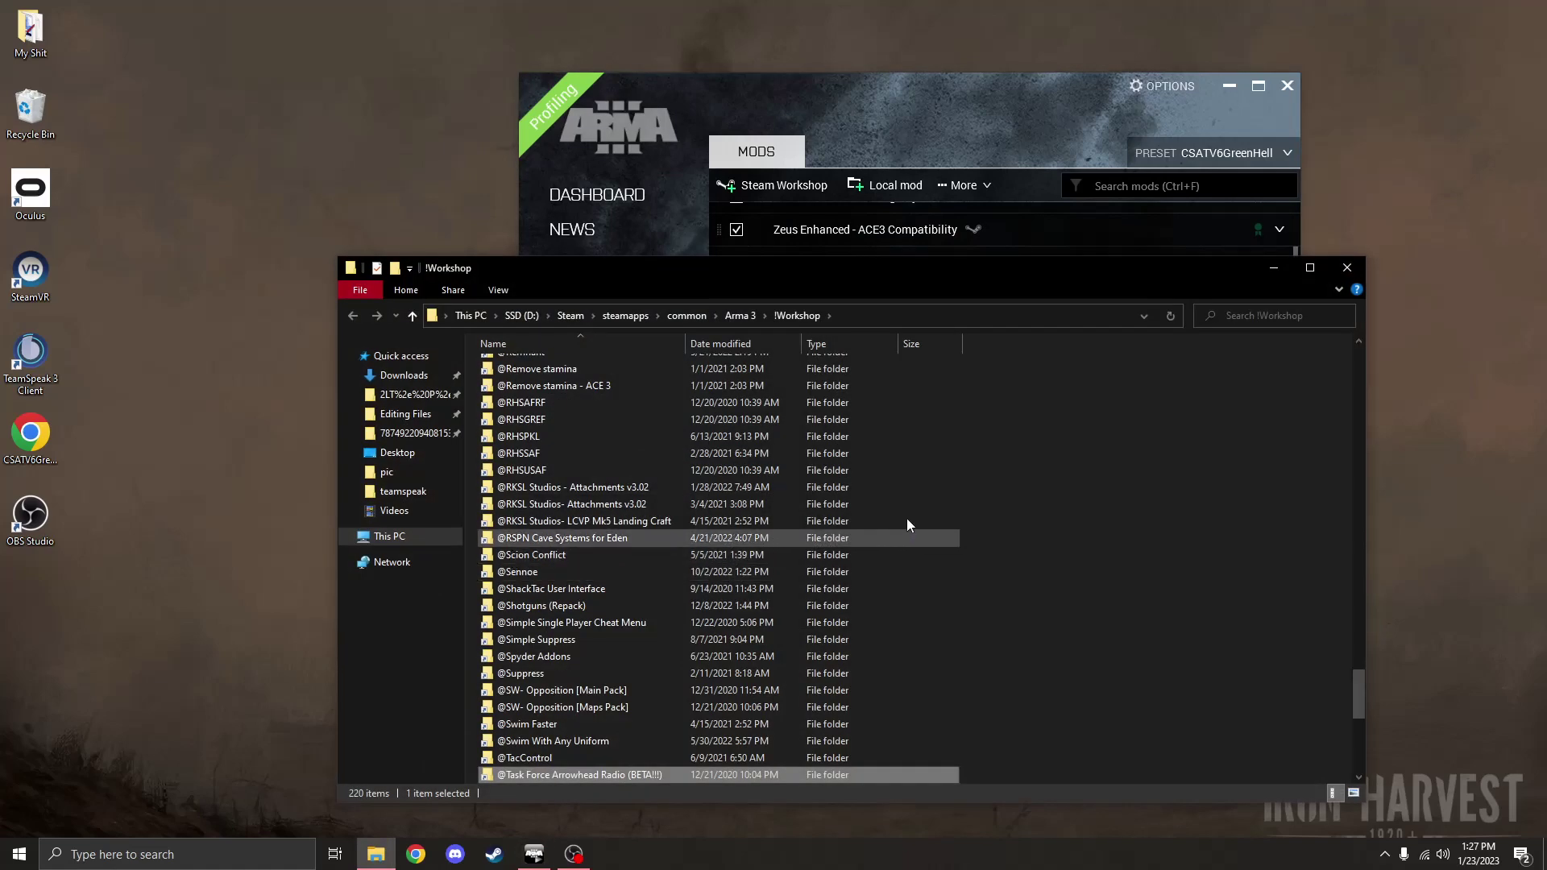
pyautogui.scroll(-1, 722, 506)
pyautogui.scroll(-8, 591, 461)
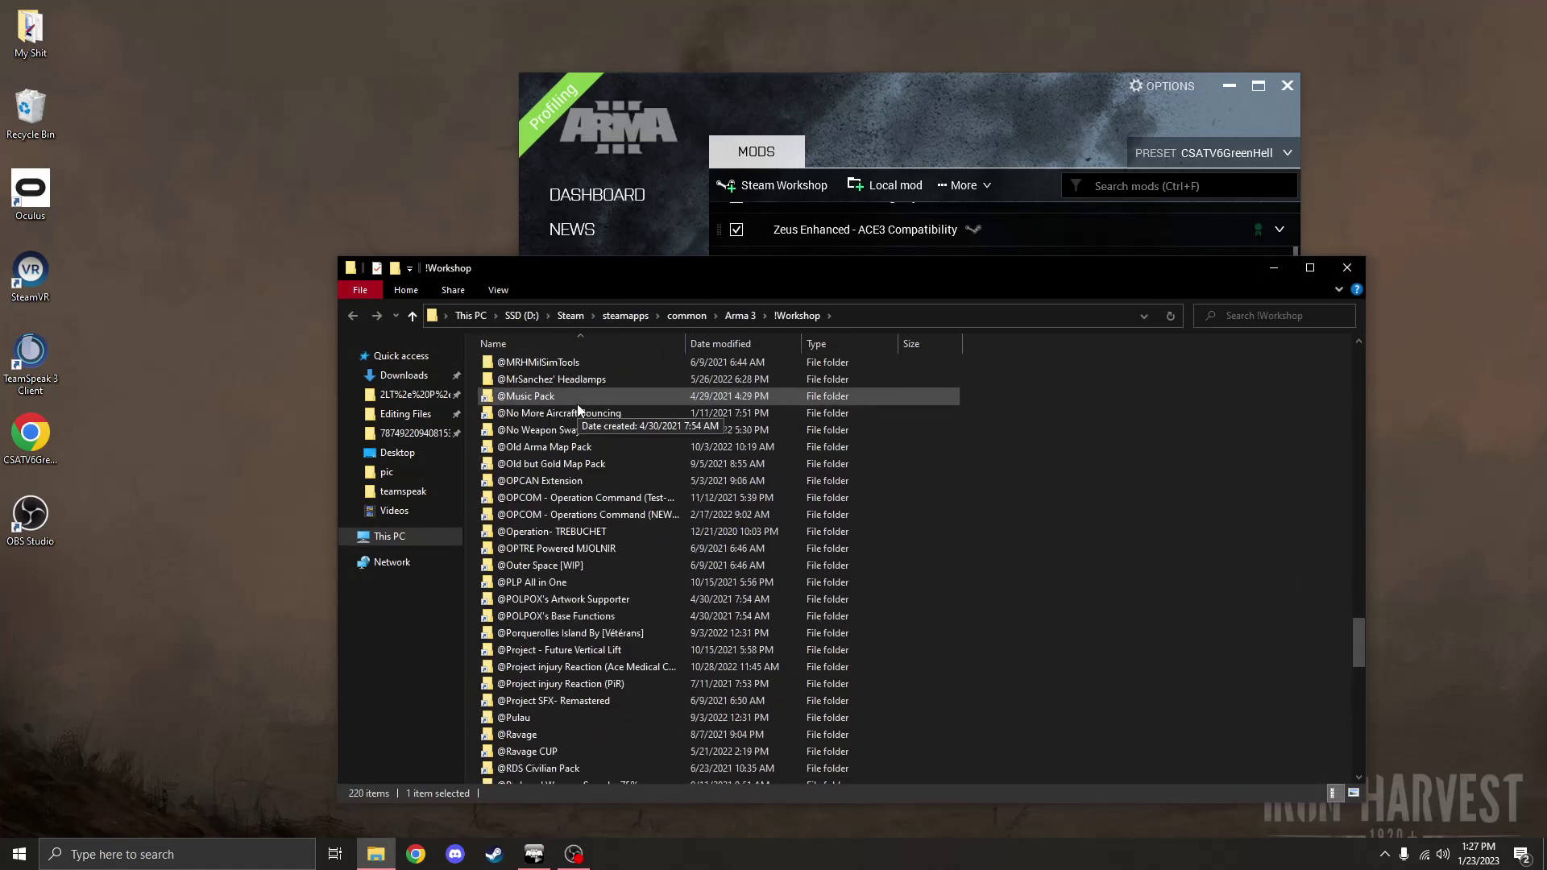
pyautogui.scroll(6, 583, 471)
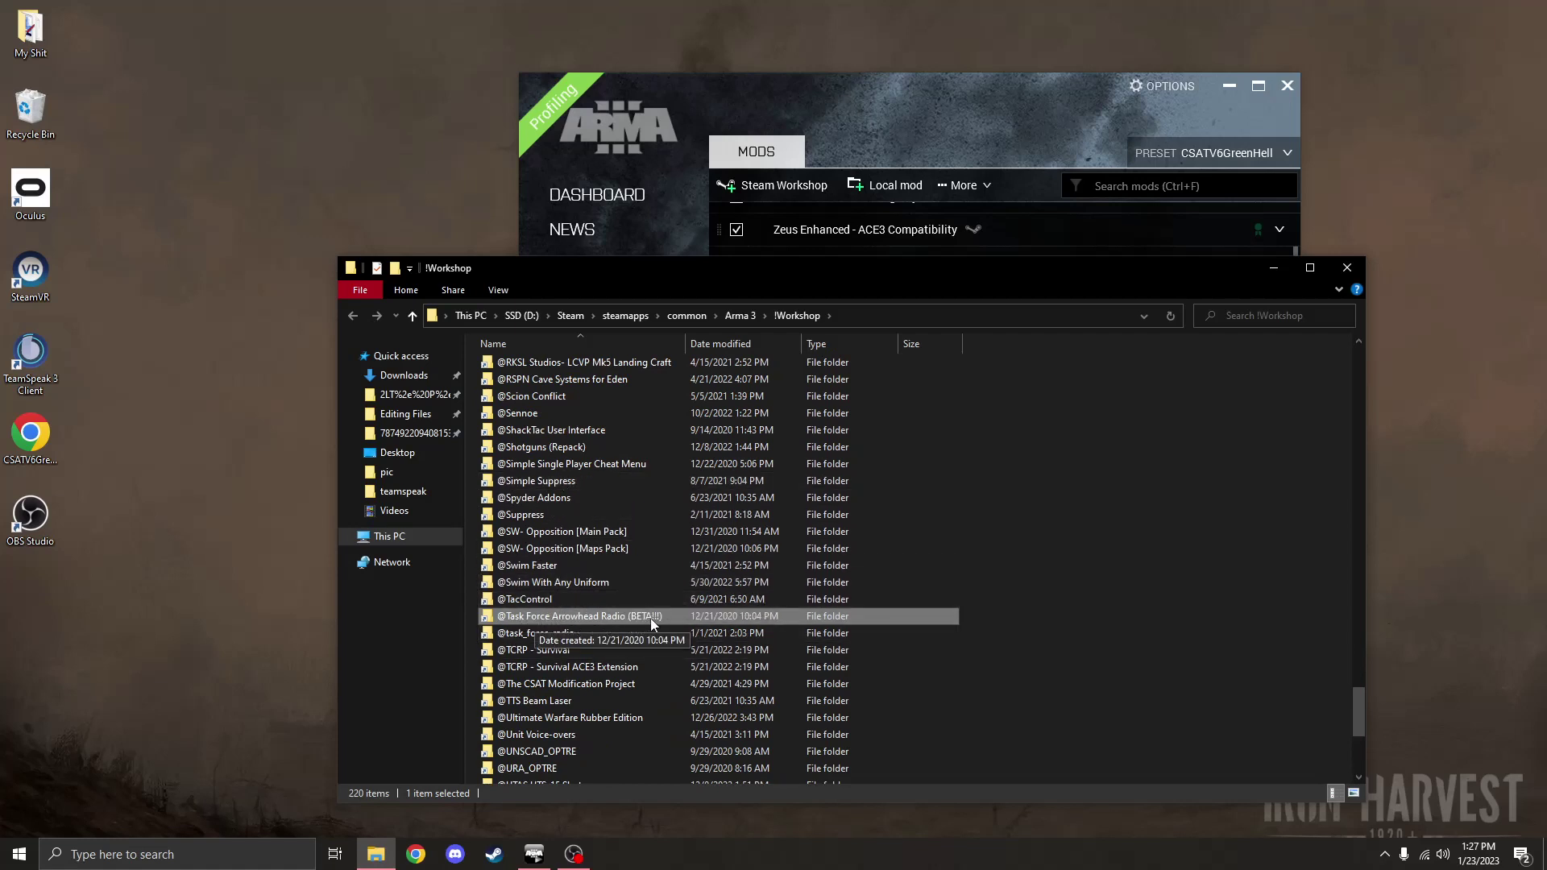
pyautogui.doubleClick(534, 616)
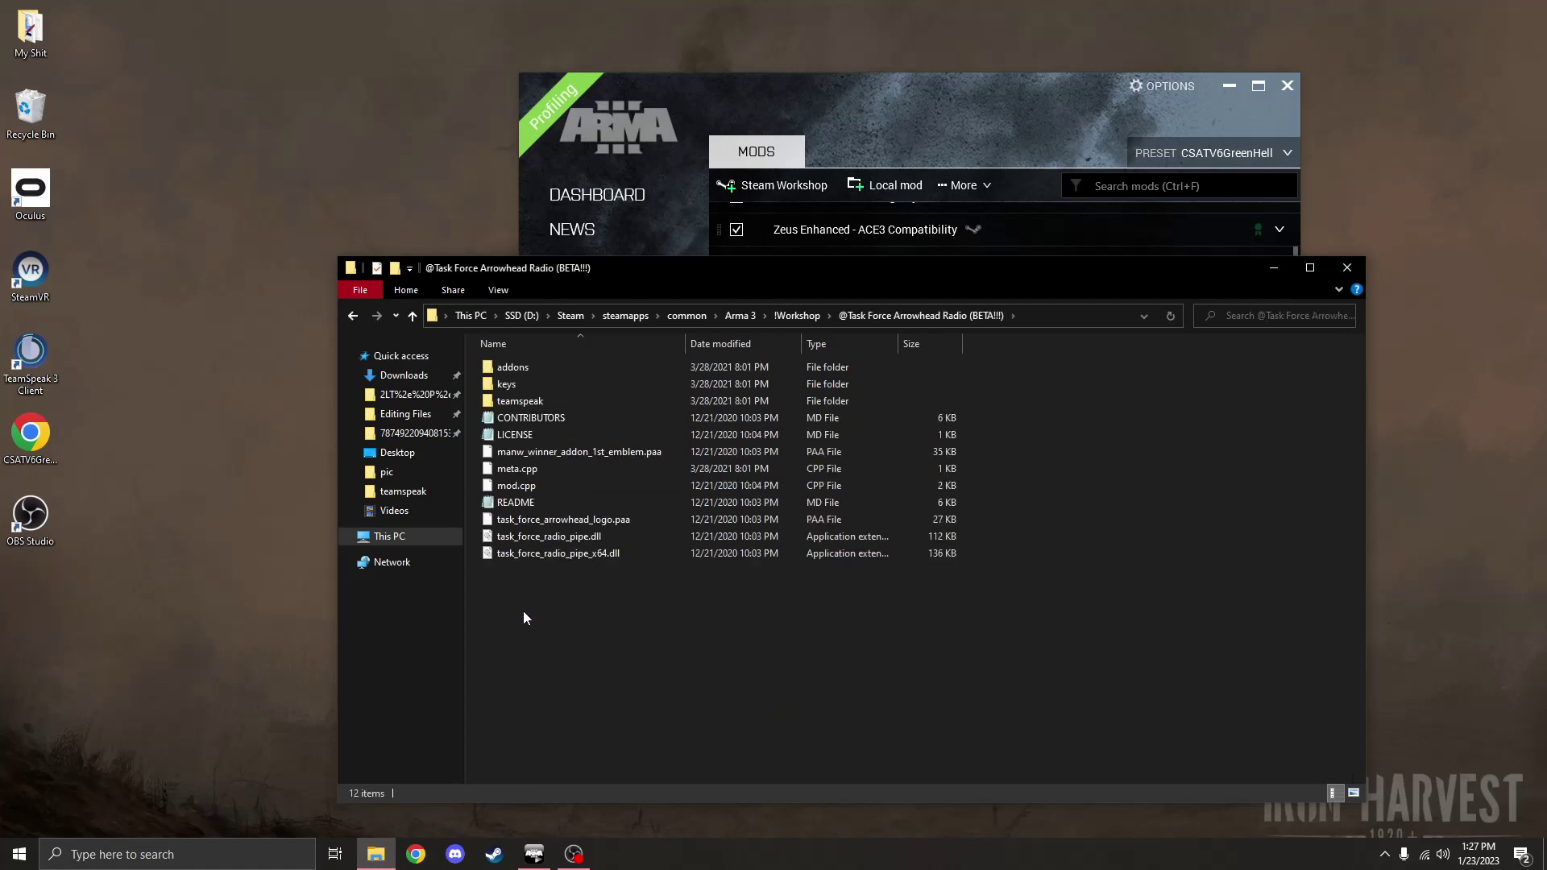
pyautogui.doubleClick(516, 401)
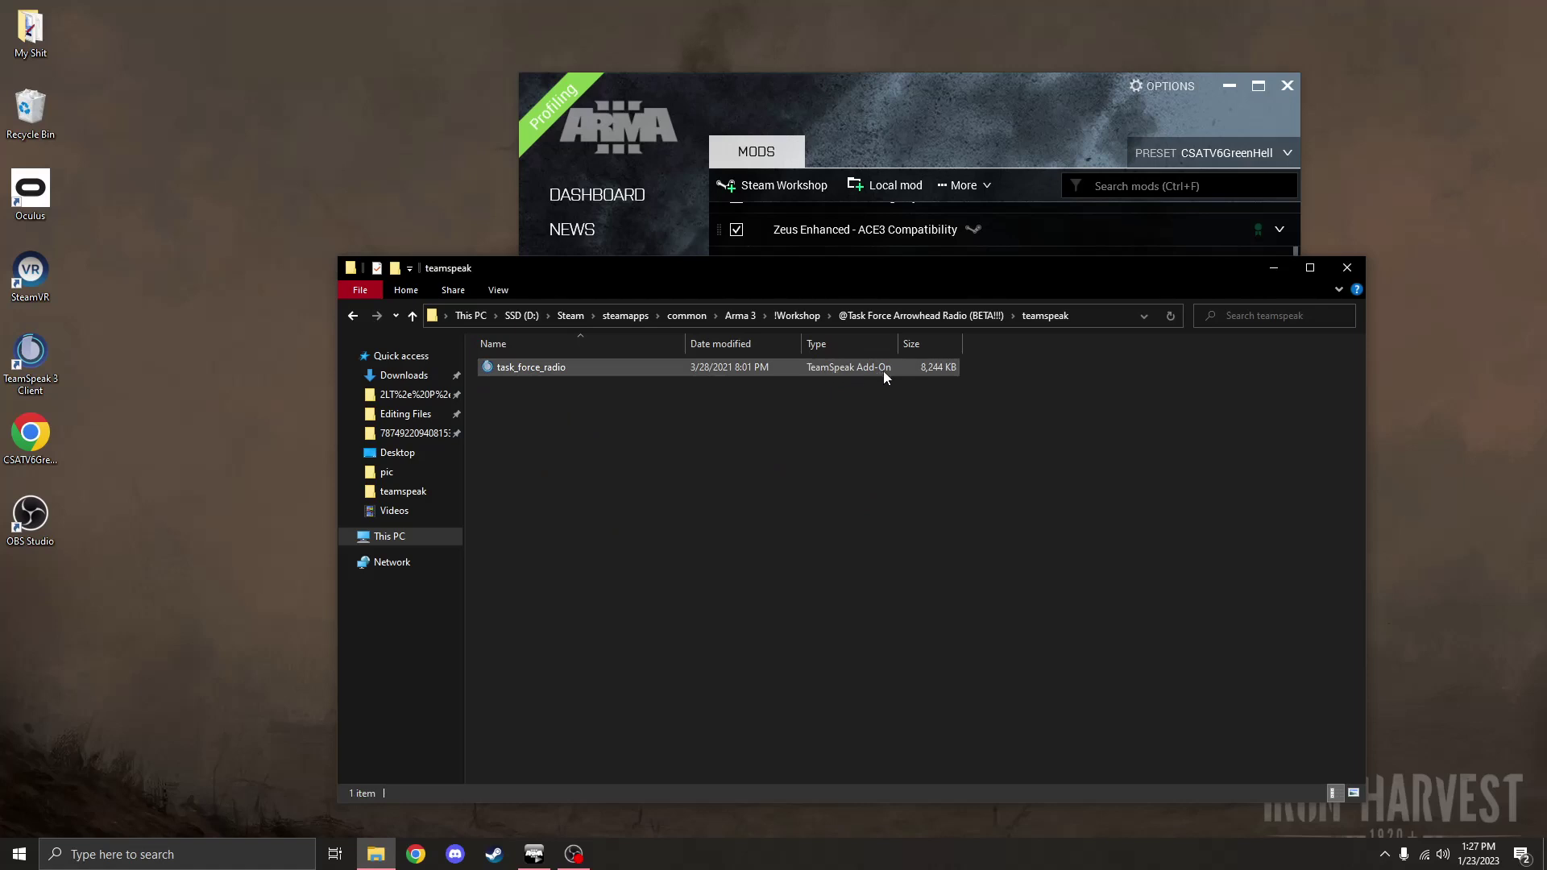
# Step: View the properties and available actions of the task_force_radio add-on file
pyautogui.rightClick(583, 361)
pyautogui.click(521, 395)
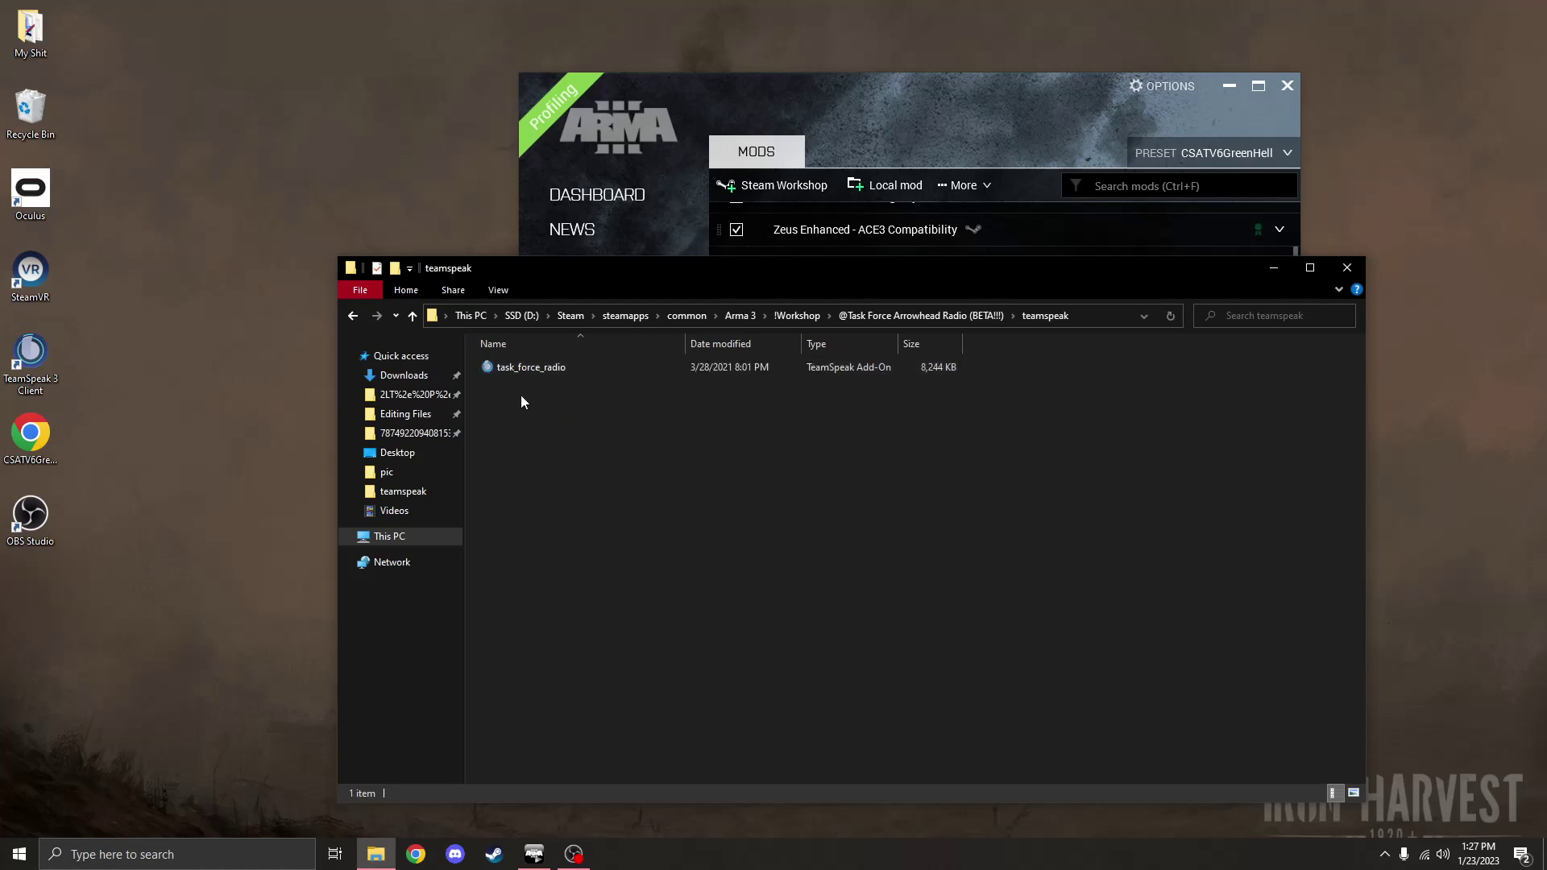
pyautogui.rightClick(530, 370)
pyautogui.click(581, 637)
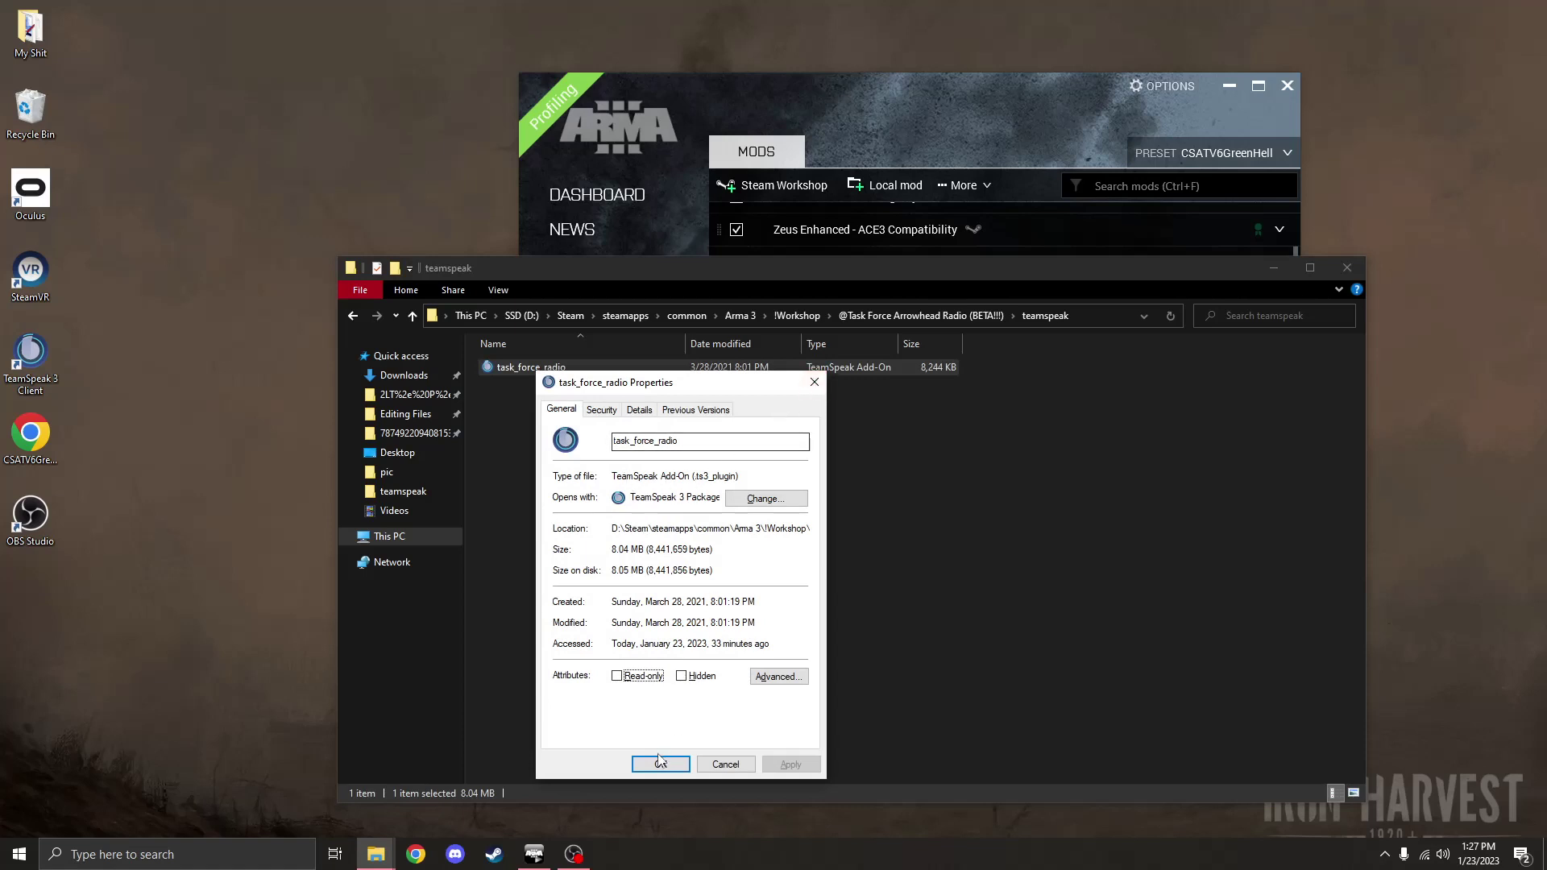
pyautogui.press('Return')
pyautogui.rightClick(580, 366)
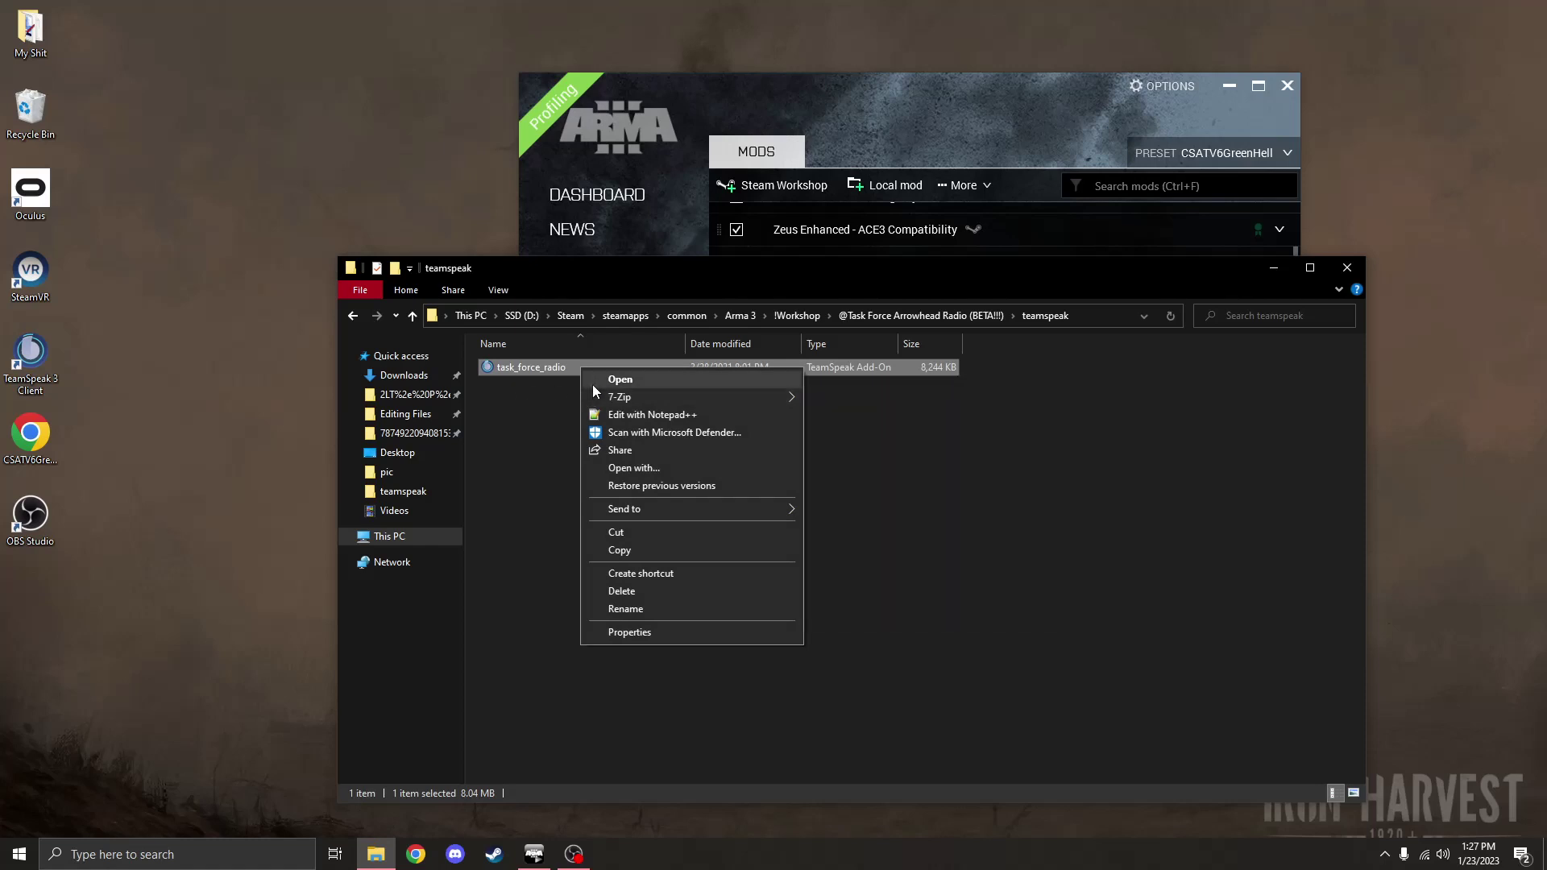
pyautogui.moveTo(604, 397)
pyautogui.click(525, 409)
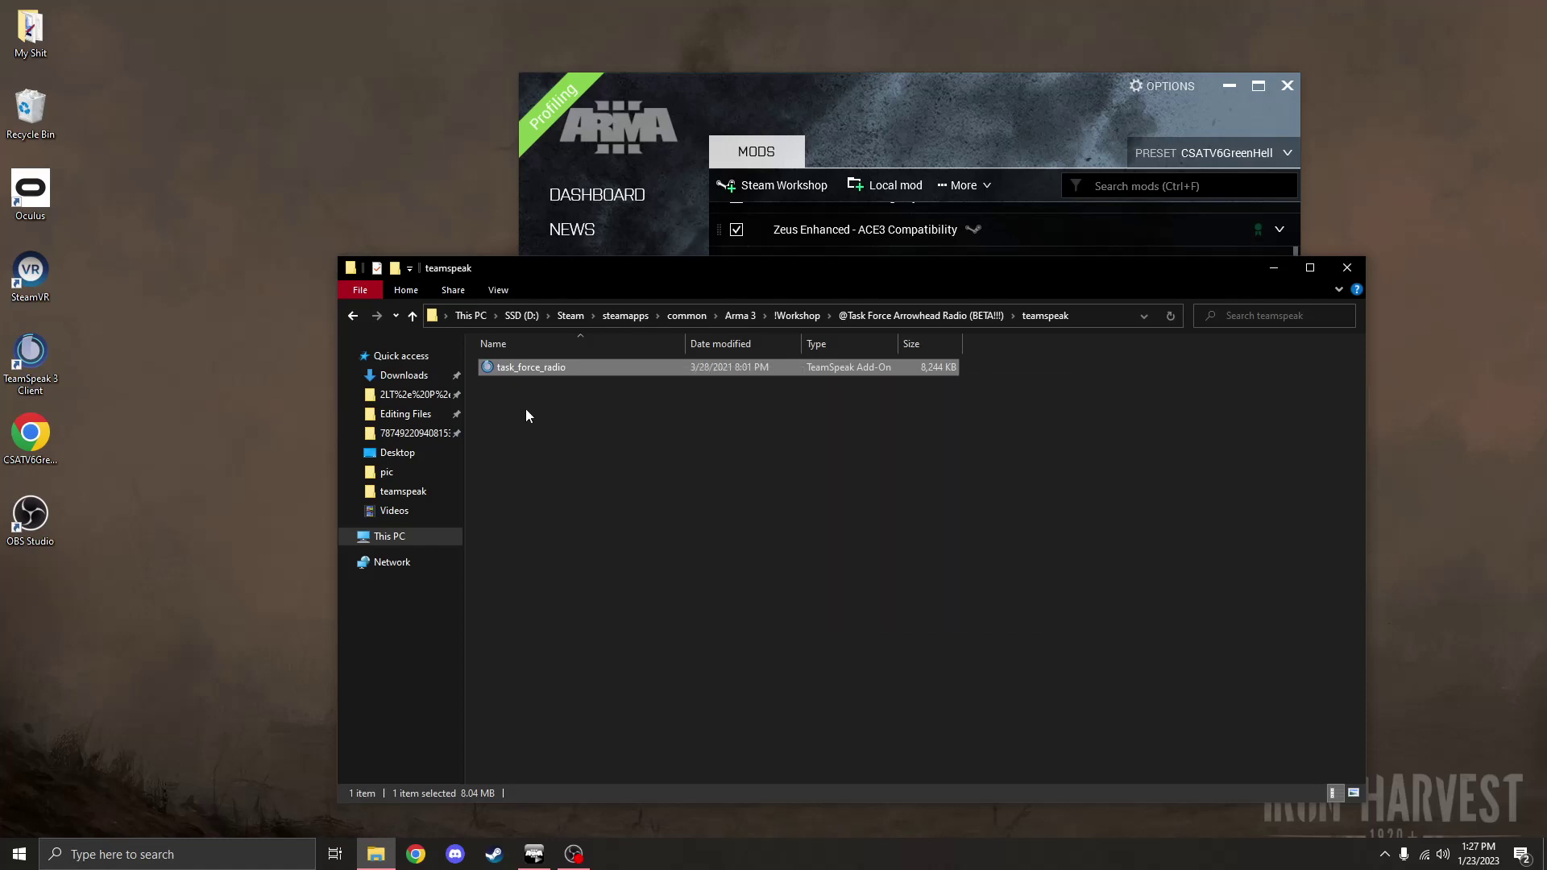
# Step: Install and activate the Task Force Arrowhead Radio plugin from the task_force_radio file, and close the folder window
pyautogui.doubleClick(512, 369)
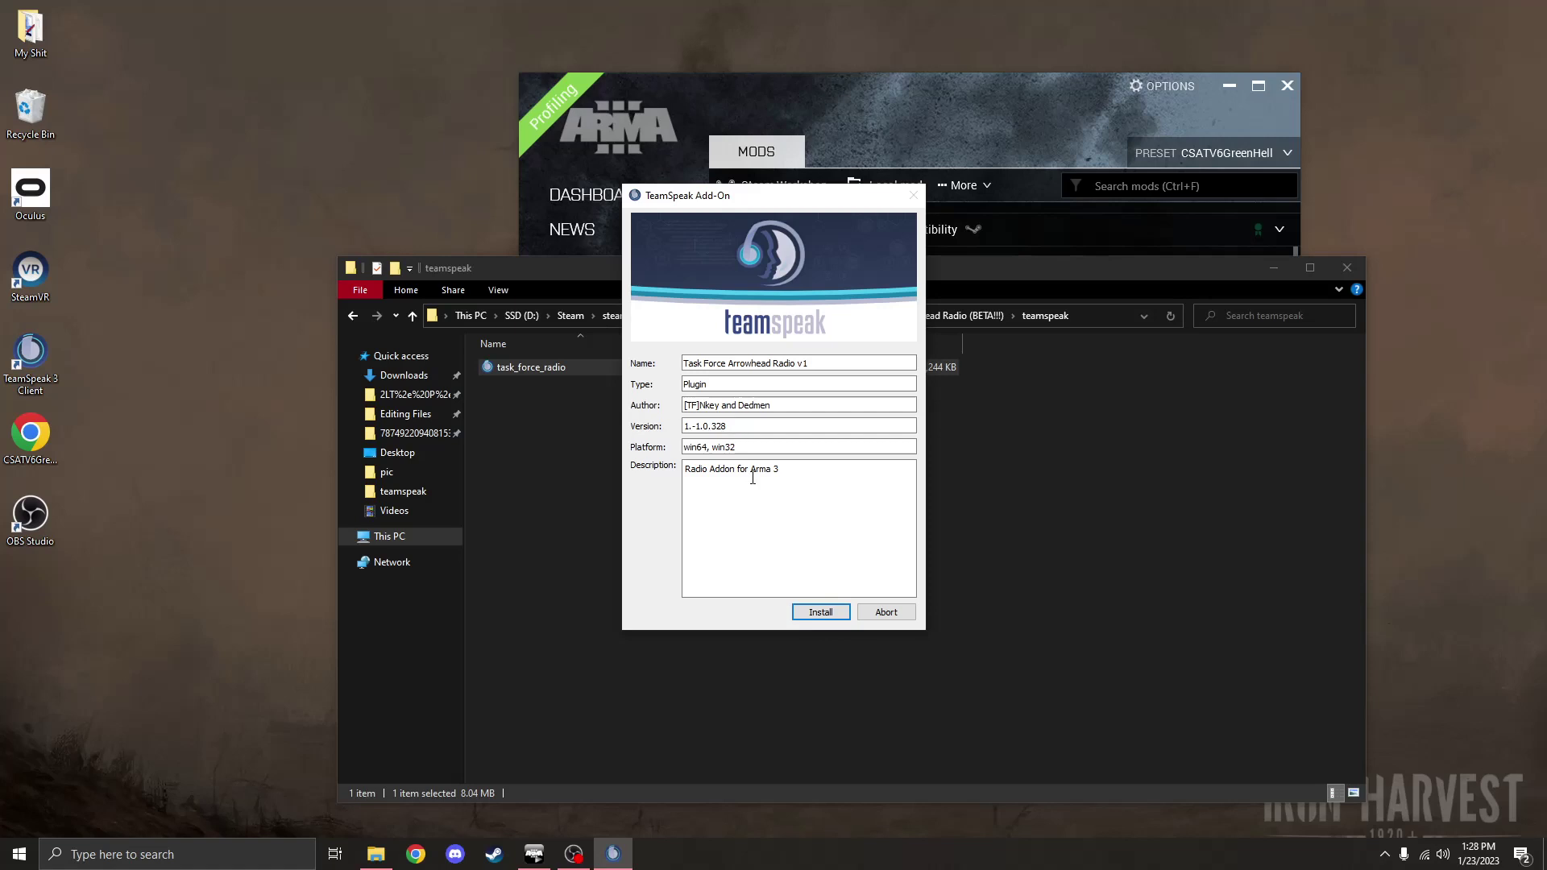
pyautogui.click(816, 614)
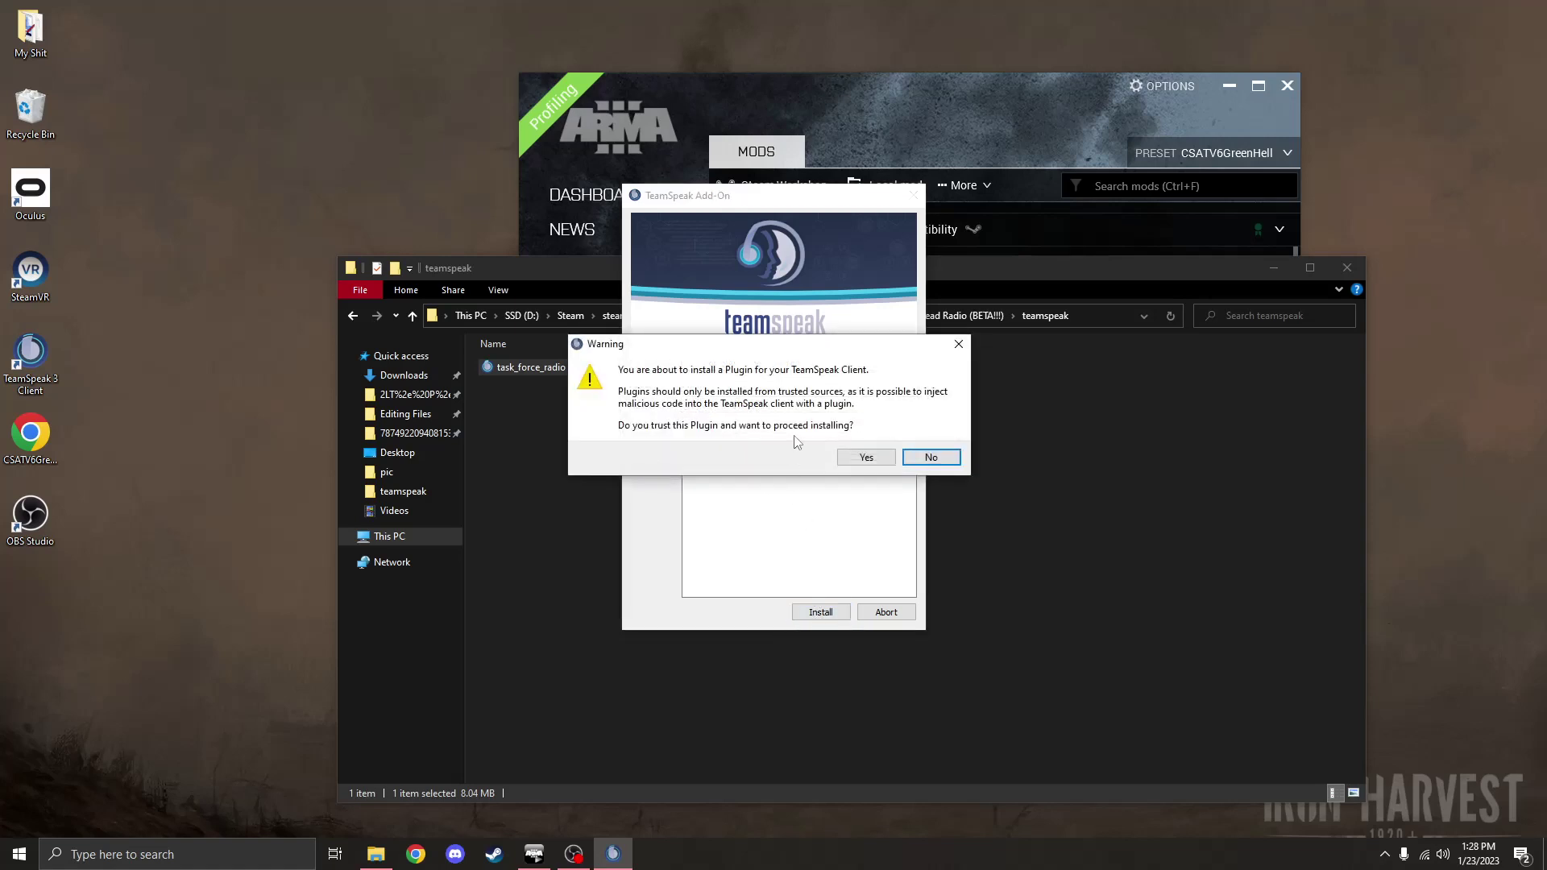
pyautogui.click(879, 459)
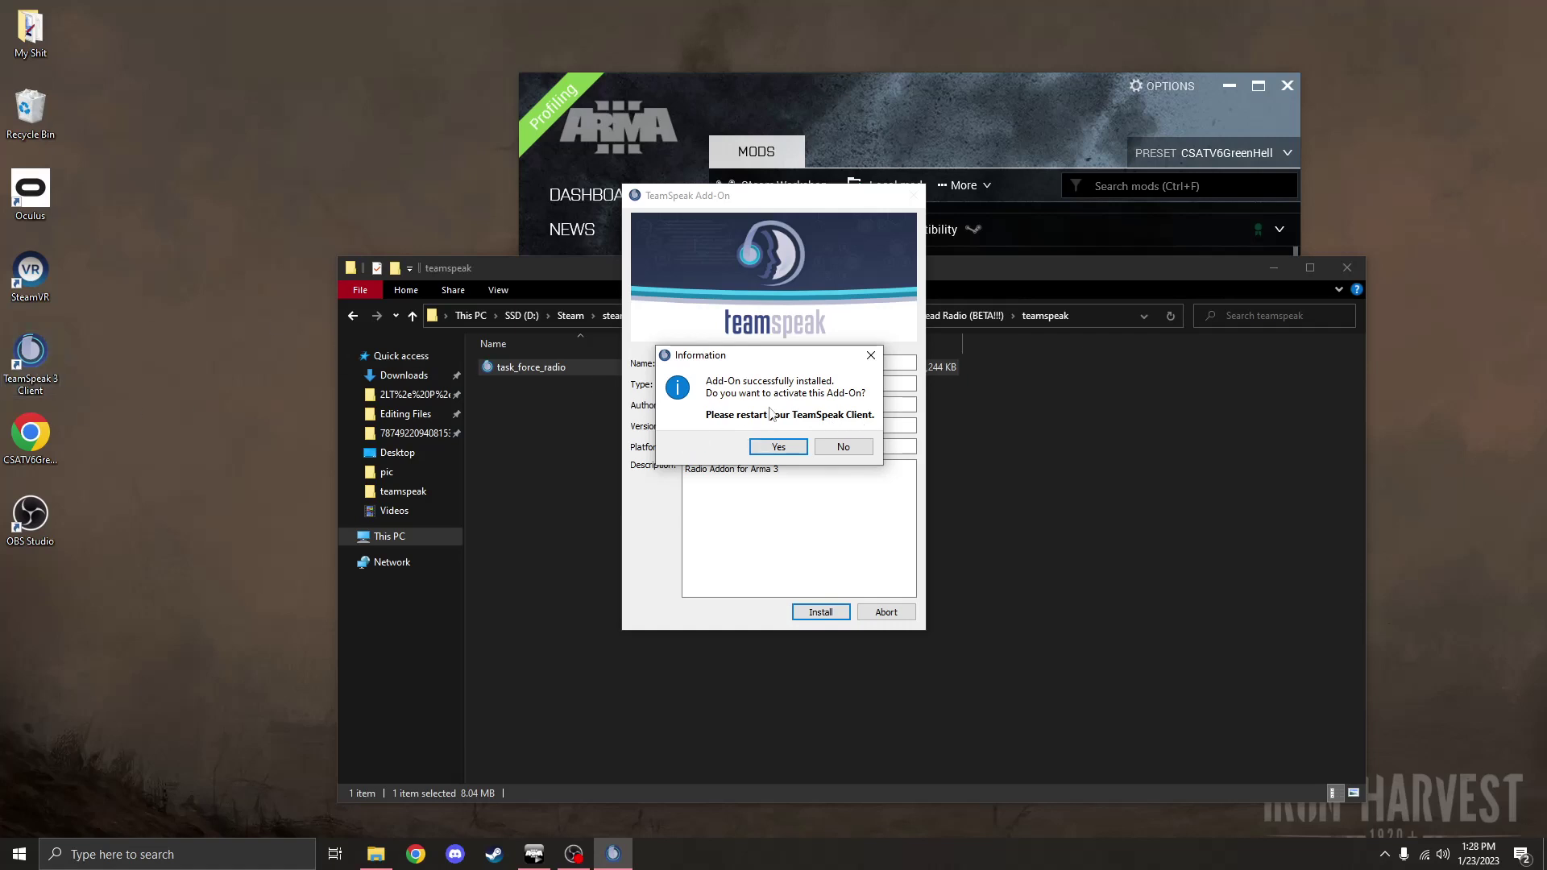
pyautogui.click(778, 448)
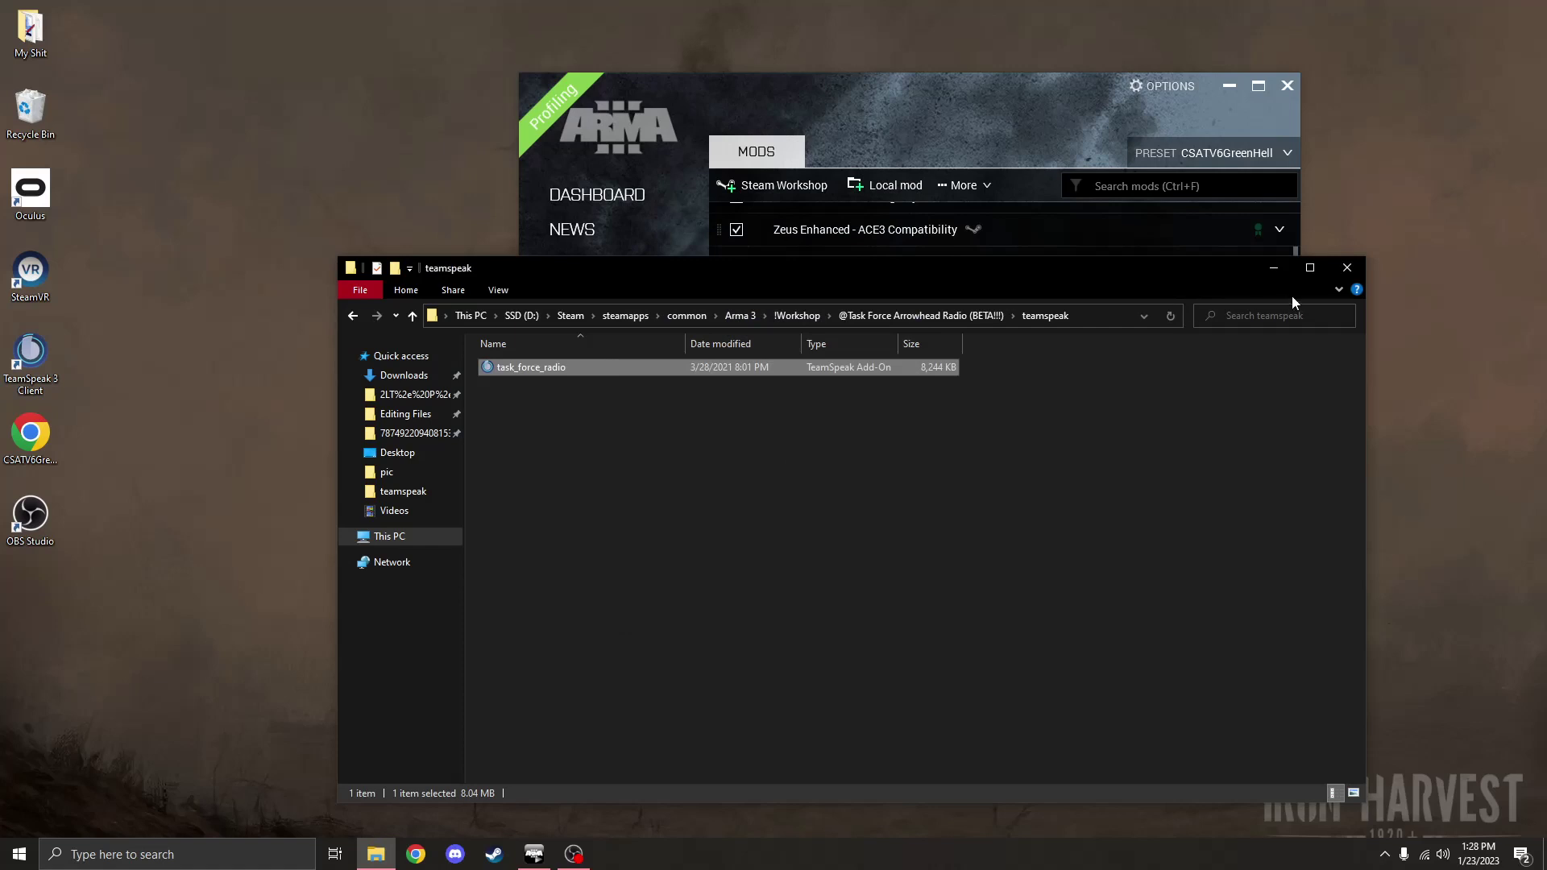
pyautogui.click(1347, 268)
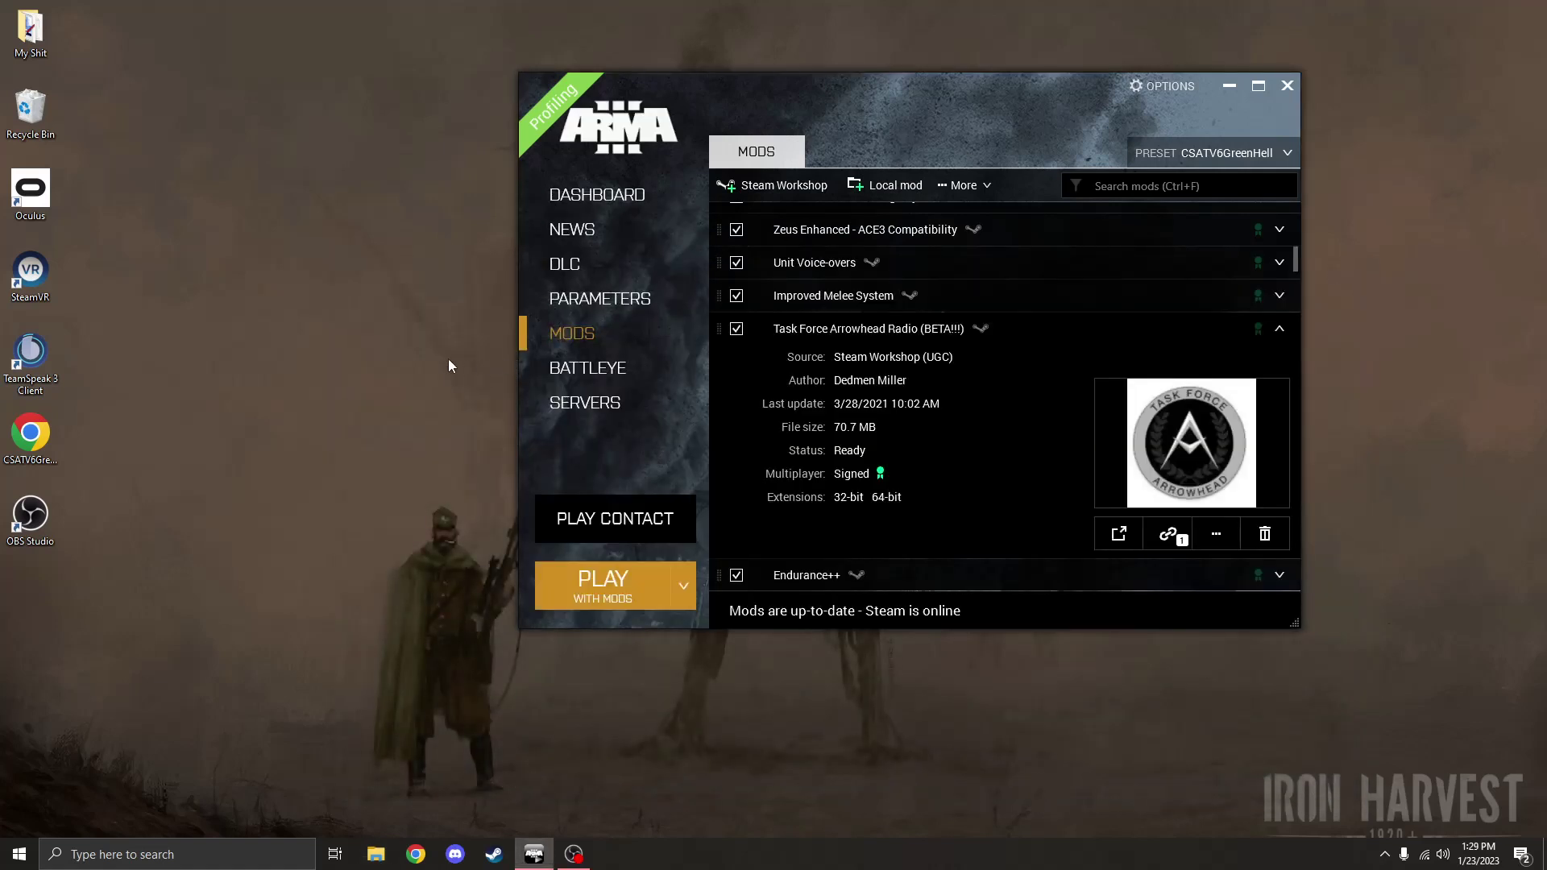
# Step: Start the TeamSpeak 3 Client and show the installed plugins in its Addons options
pyautogui.click(37, 357)
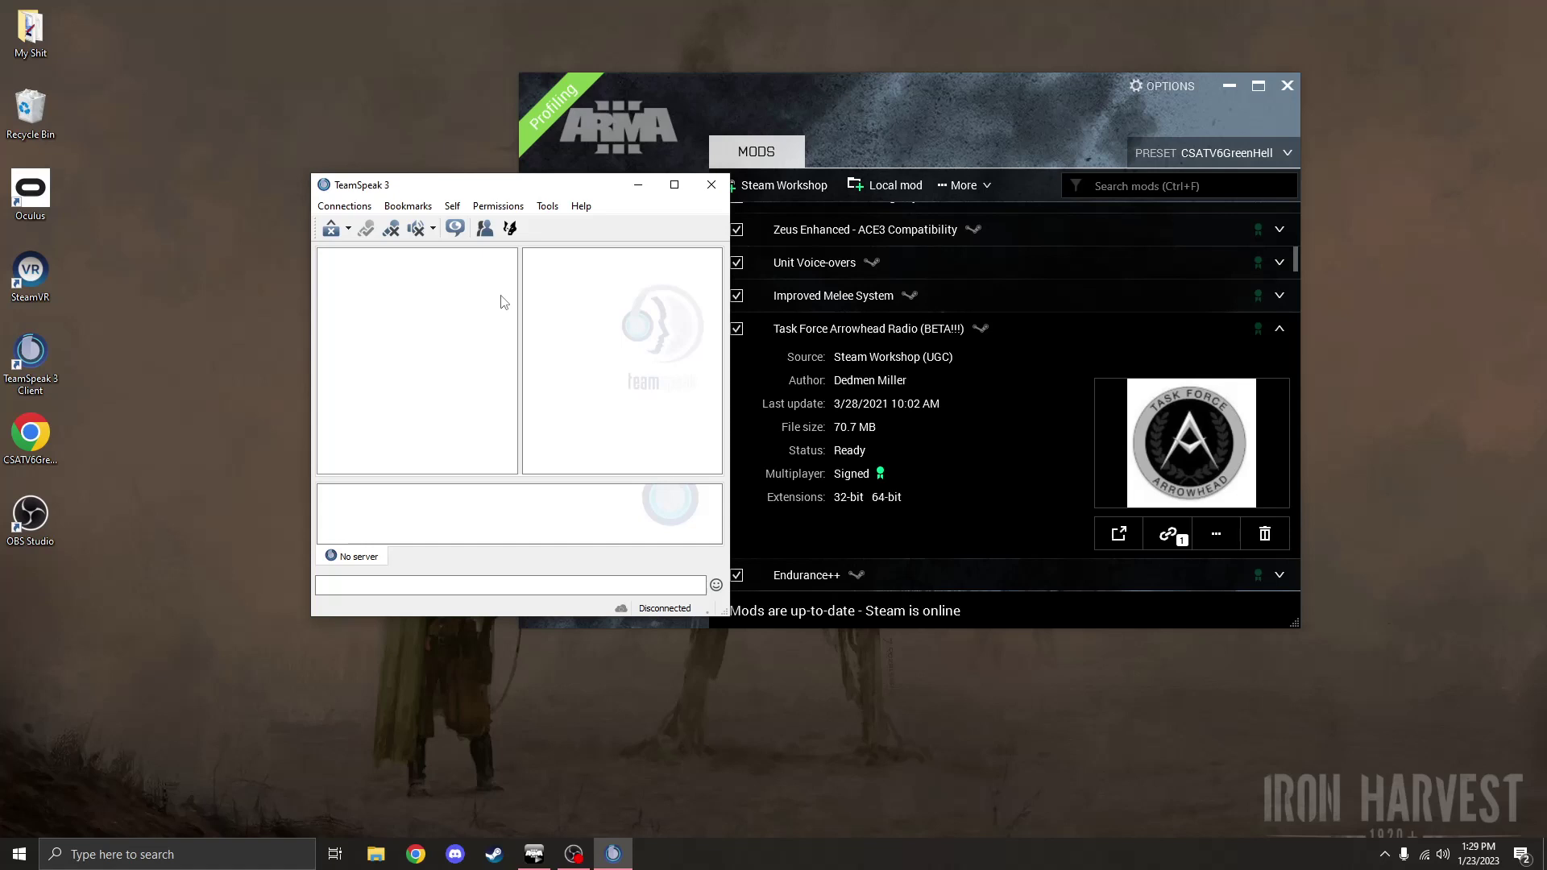
pyautogui.click(549, 209)
pyautogui.click(575, 556)
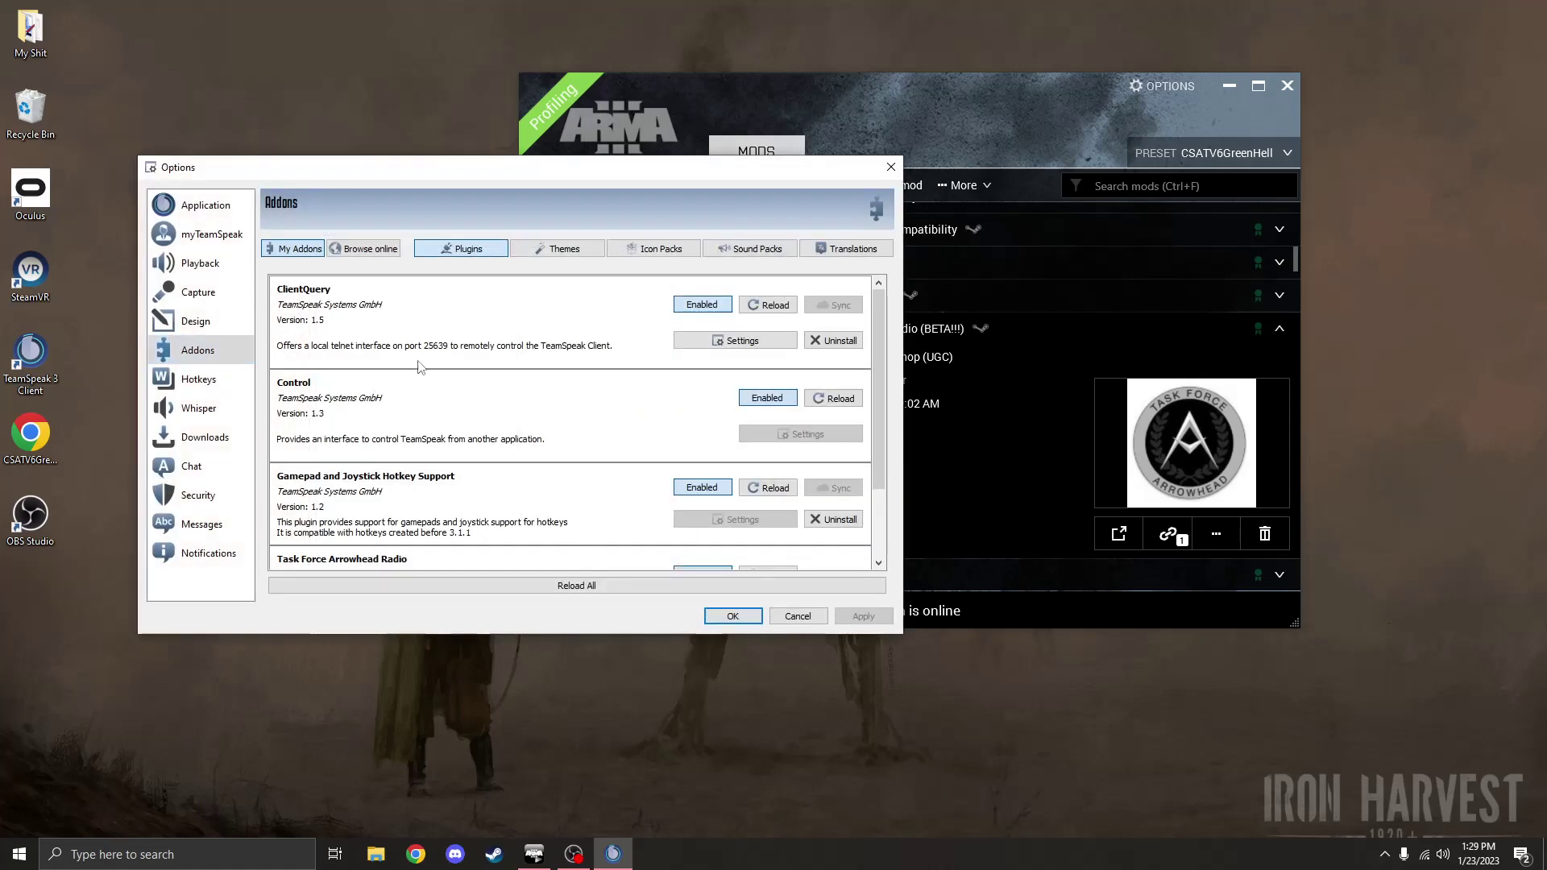
pyautogui.click(195, 203)
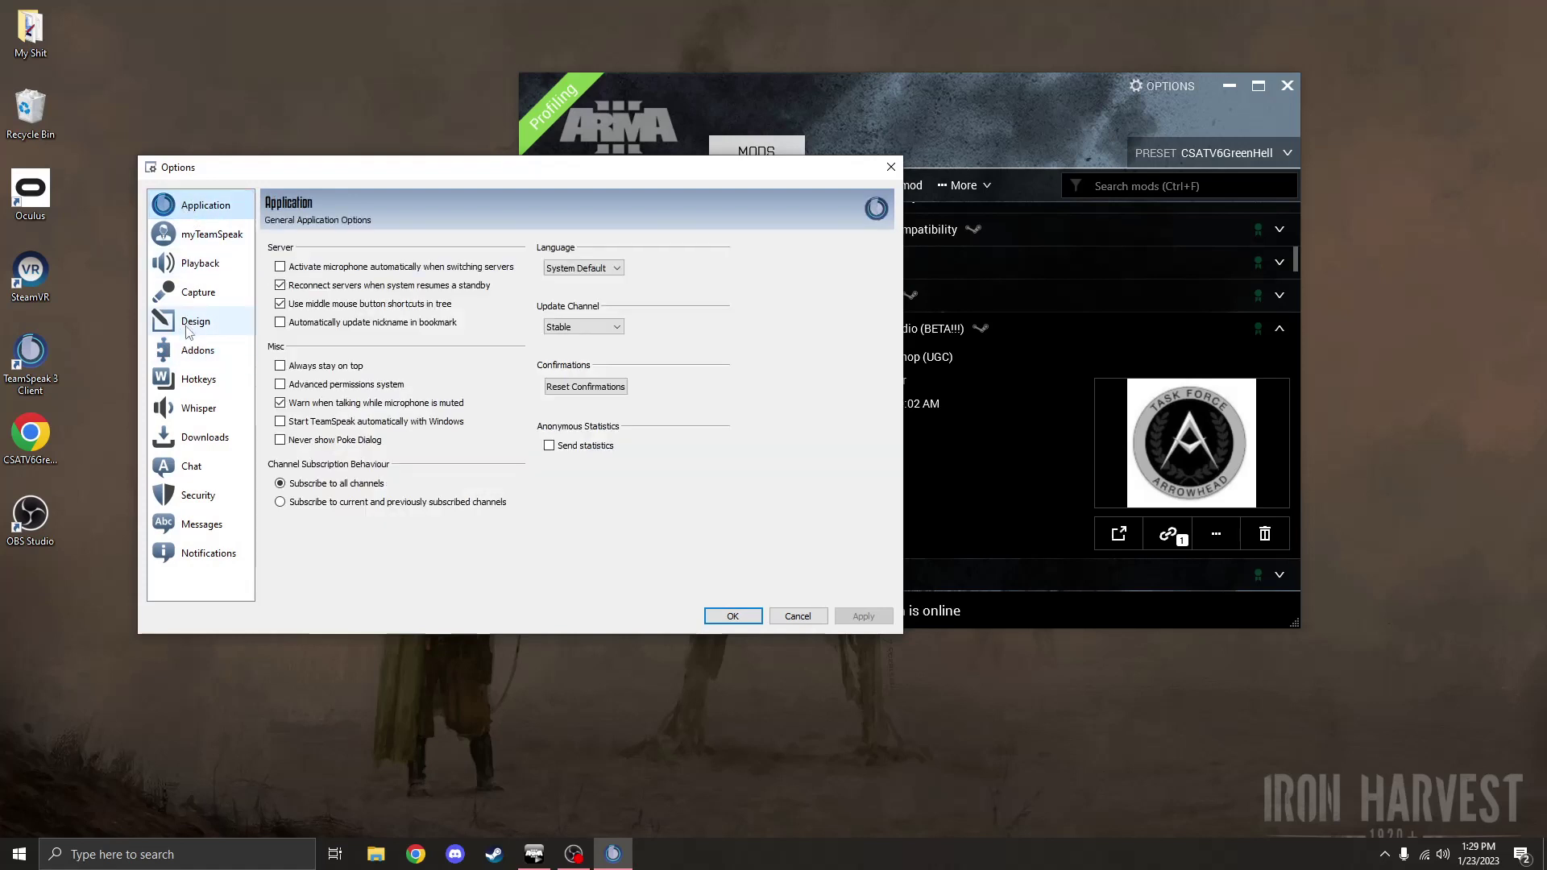
pyautogui.click(194, 351)
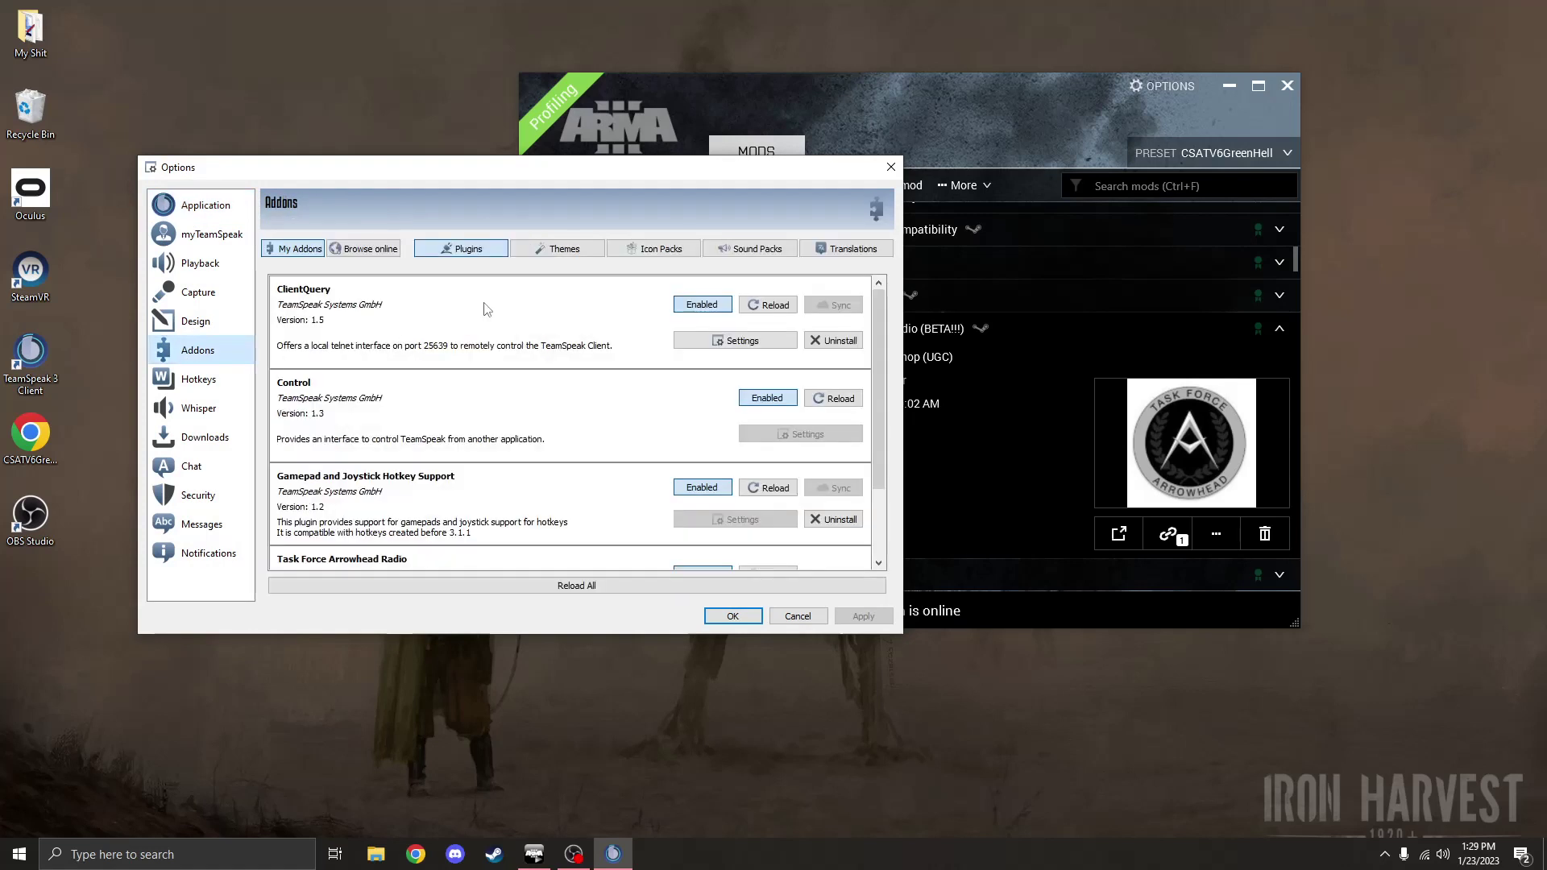
# Step: Disable and re-enable the Task Force Arrowhead Radio plugin, and accept the options
pyautogui.scroll(-1, 489, 310)
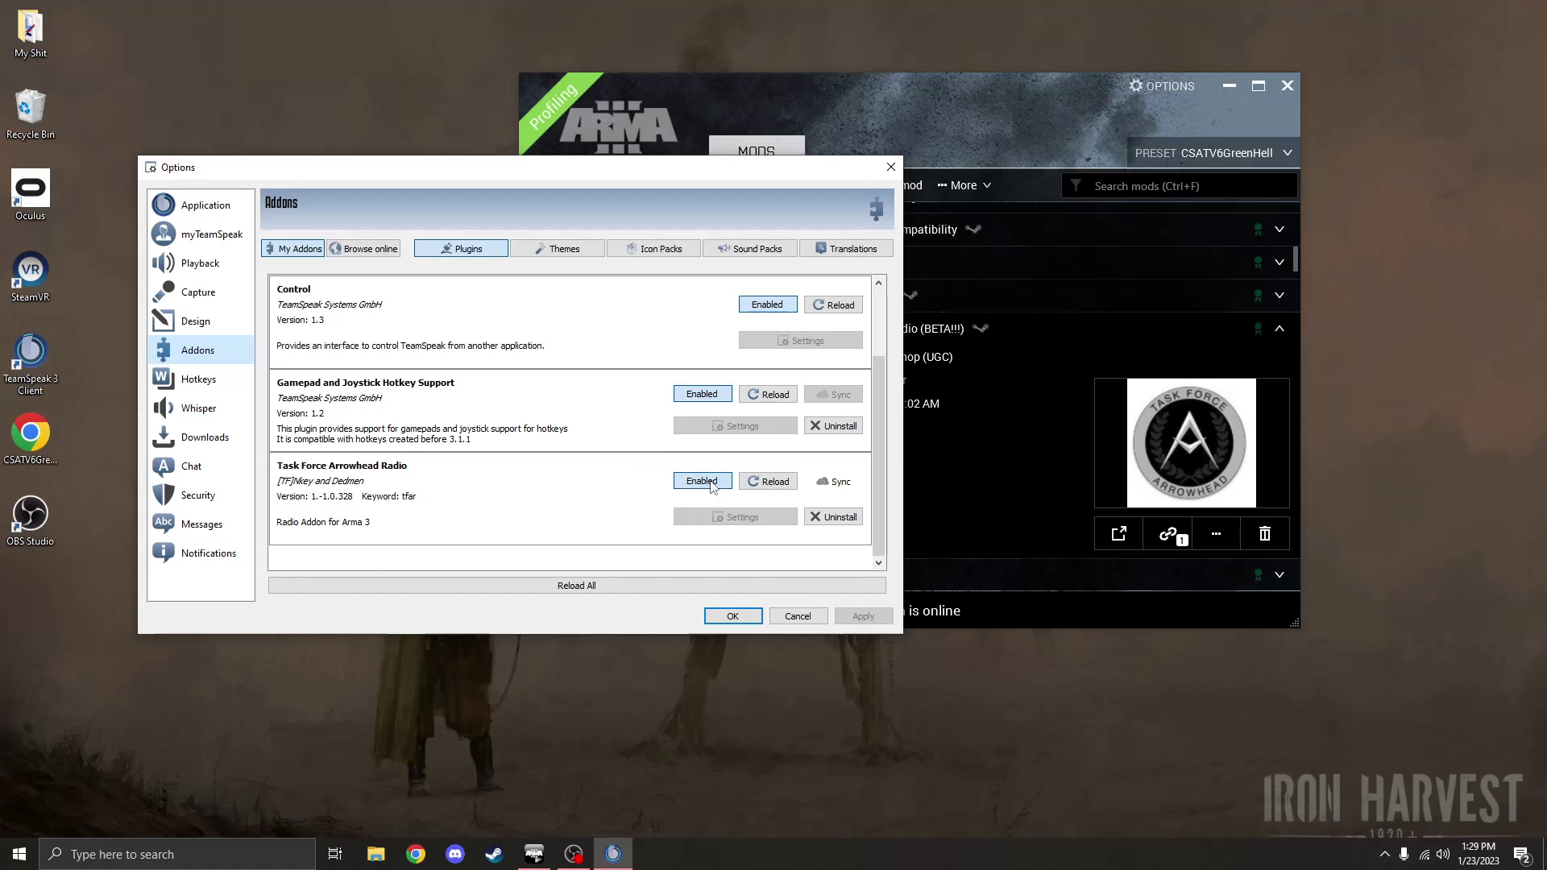
pyautogui.scroll(1, 709, 486)
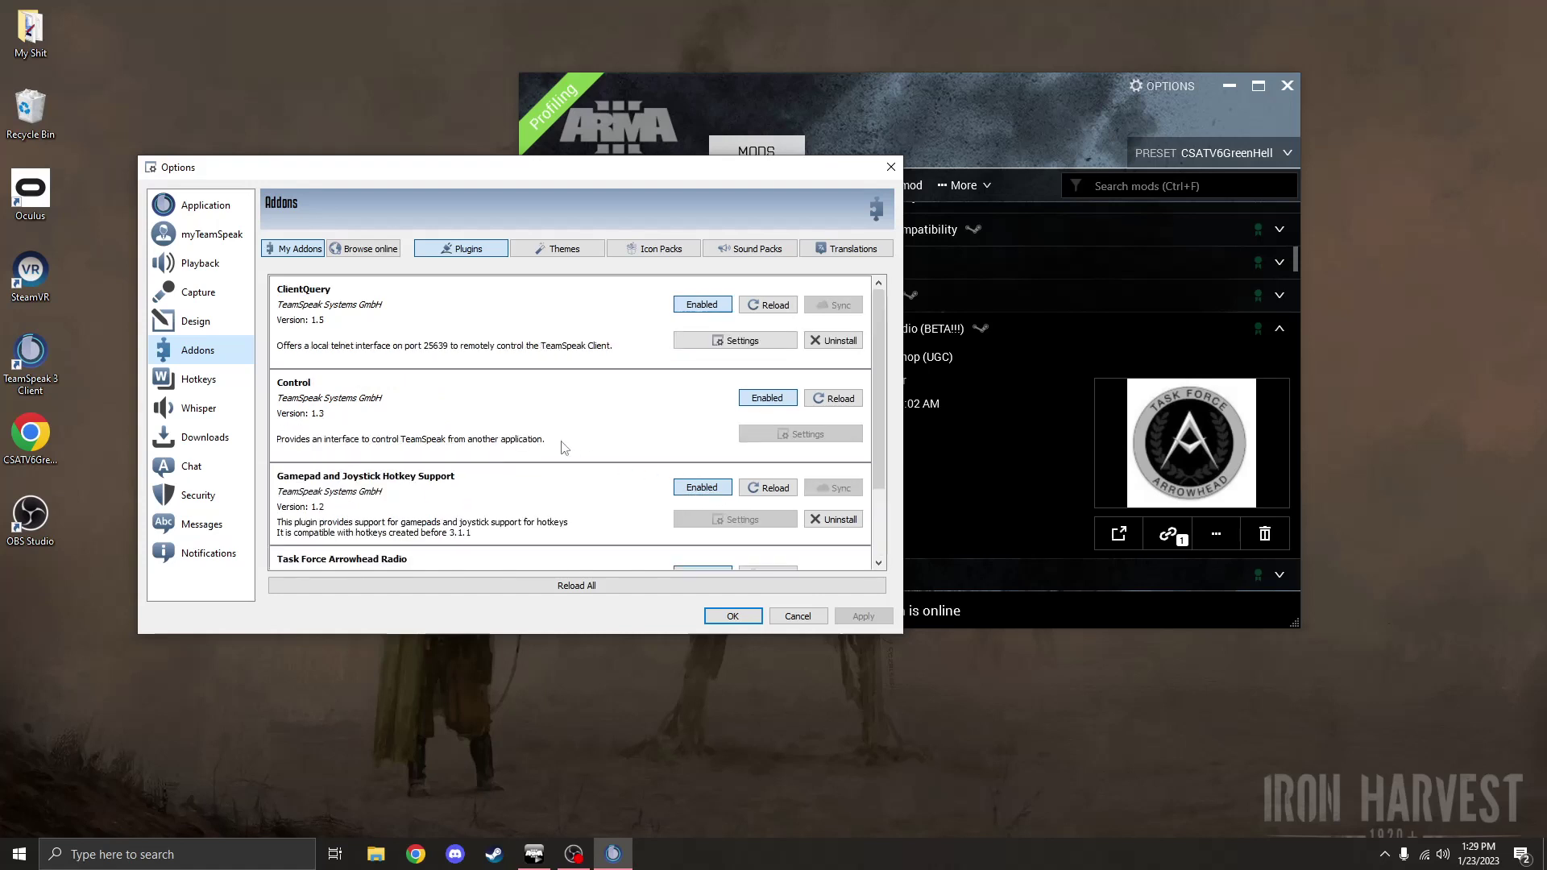
pyautogui.scroll(-1, 335, 357)
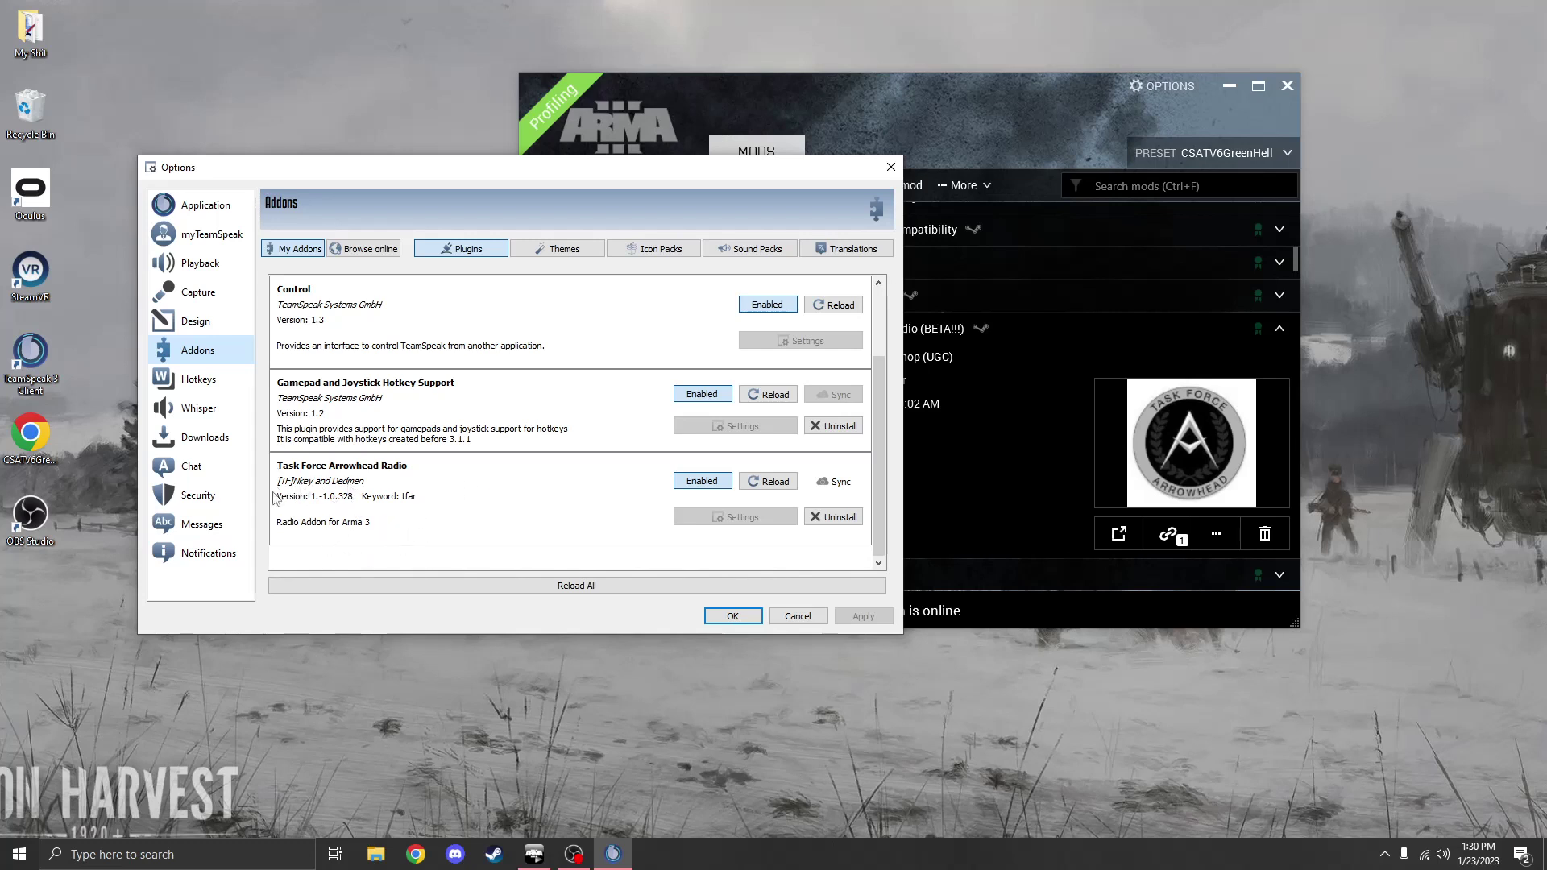
pyautogui.click(702, 483)
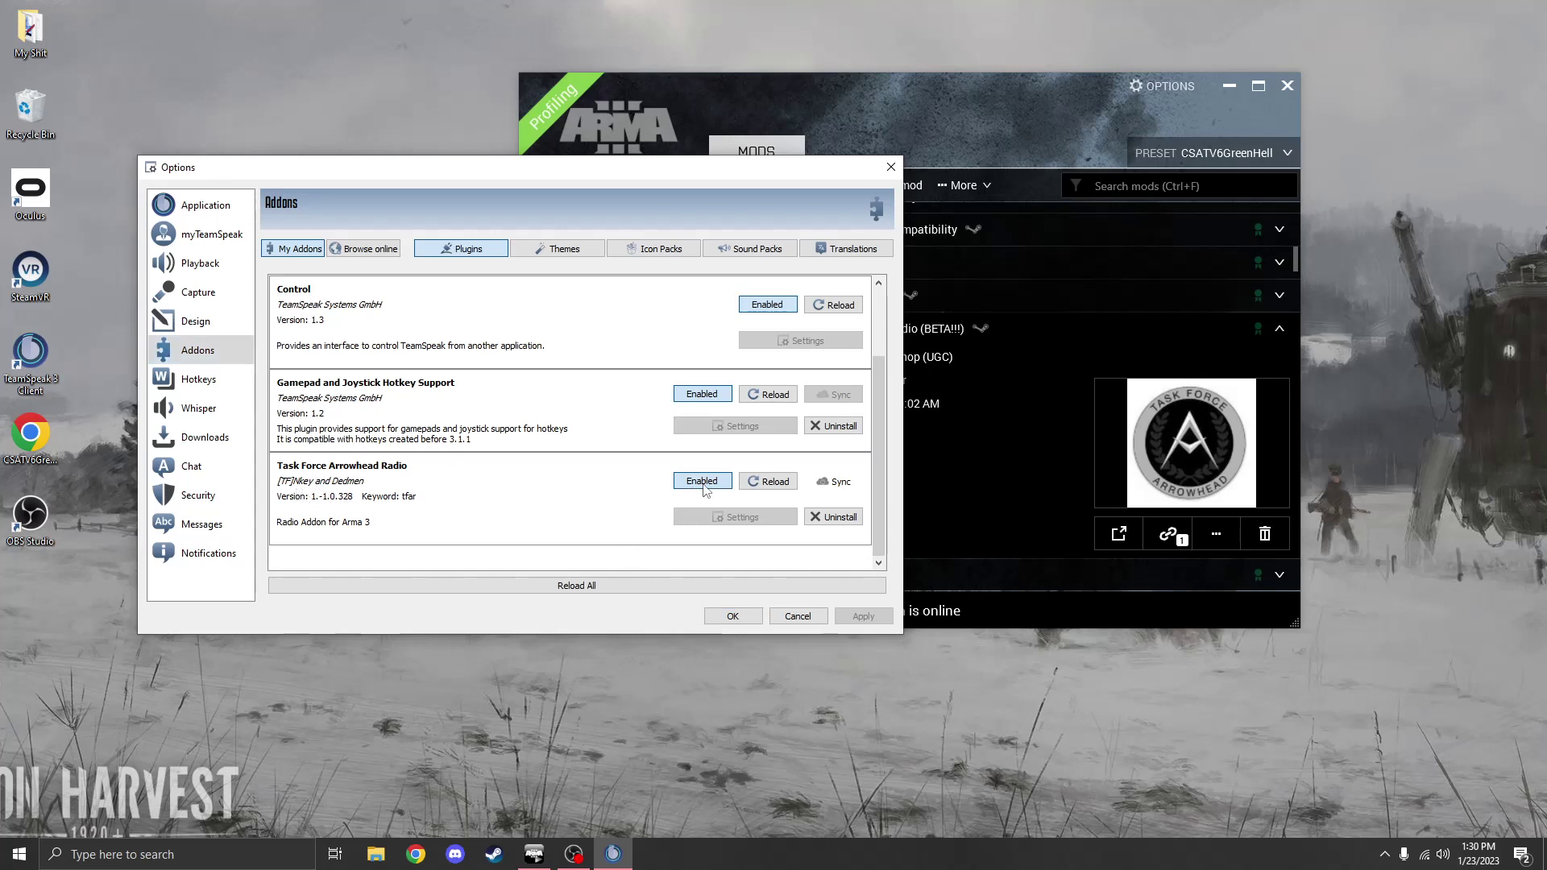
pyautogui.click(702, 482)
pyautogui.click(732, 615)
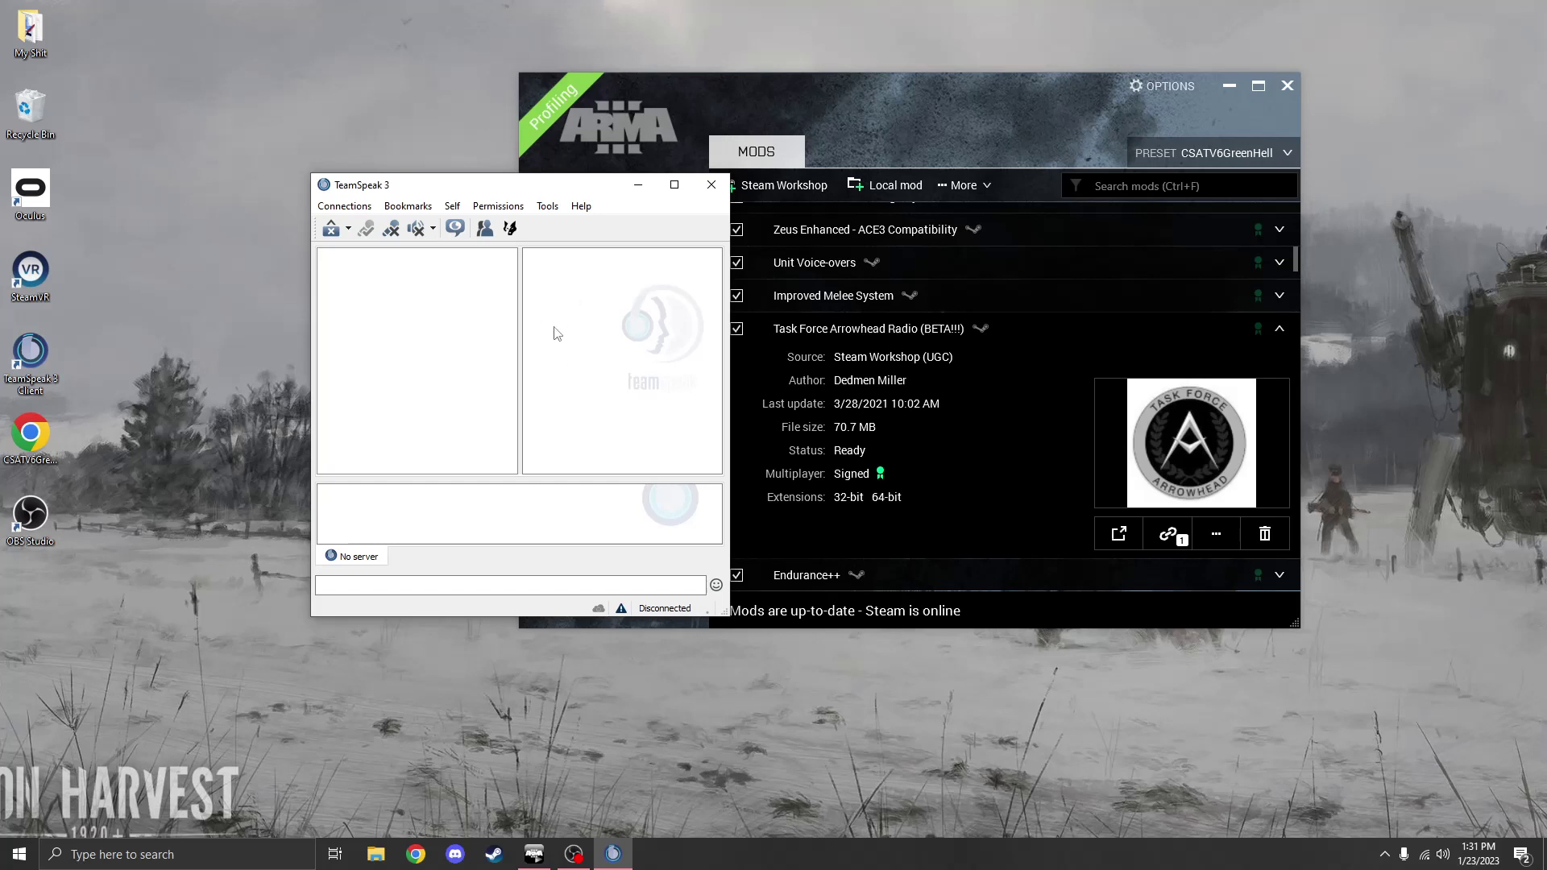
# Step: Review the push-to-talk and microphone settings in TeamSpeak's Capture options, and close the options
pyautogui.click(546, 208)
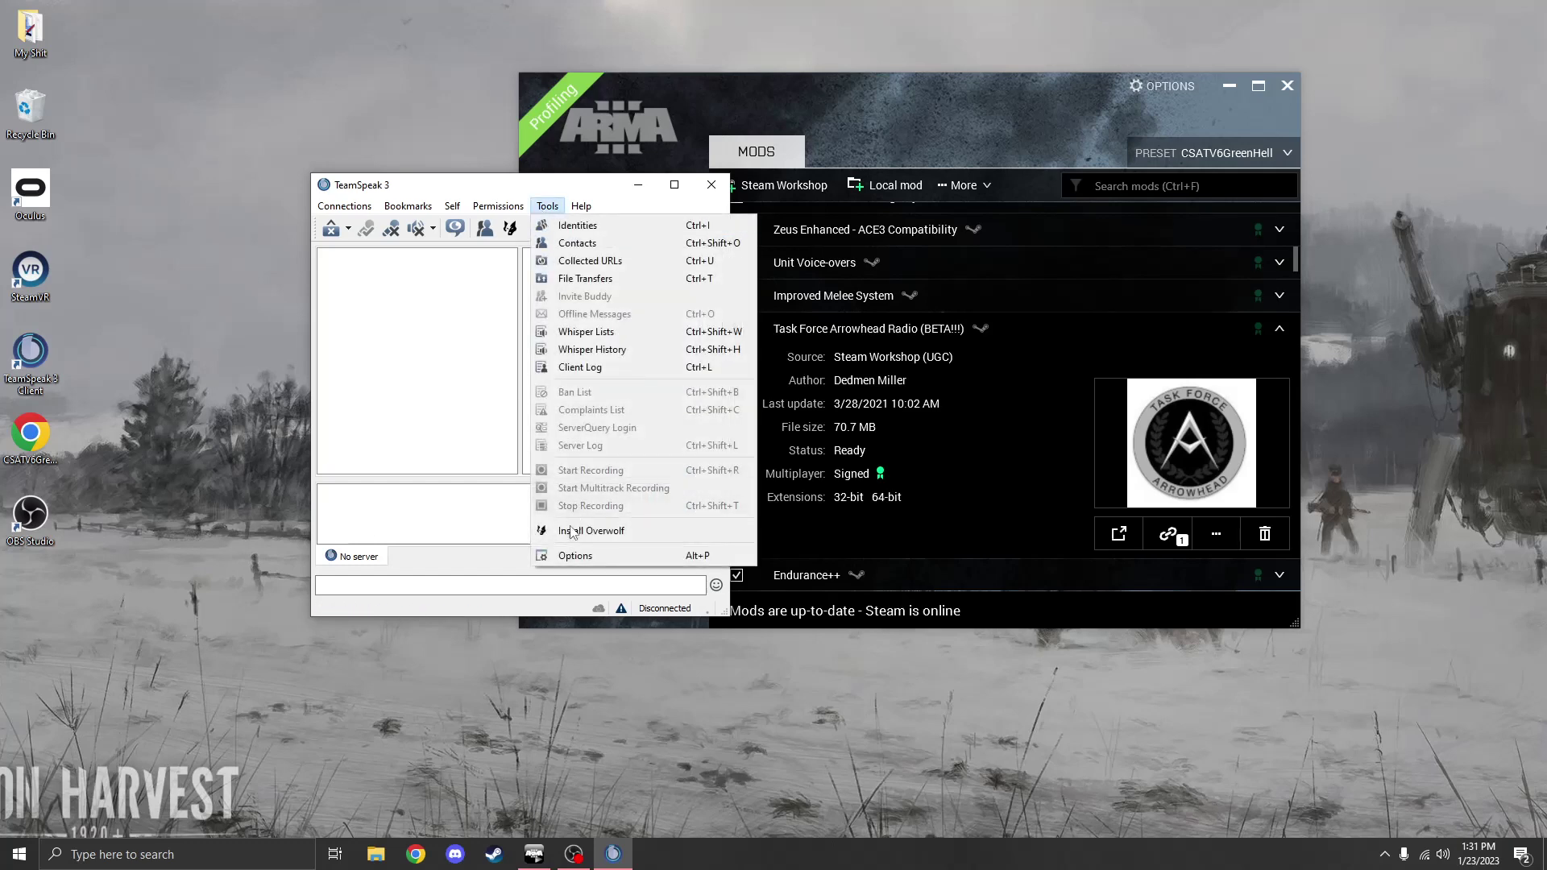
pyautogui.click(563, 556)
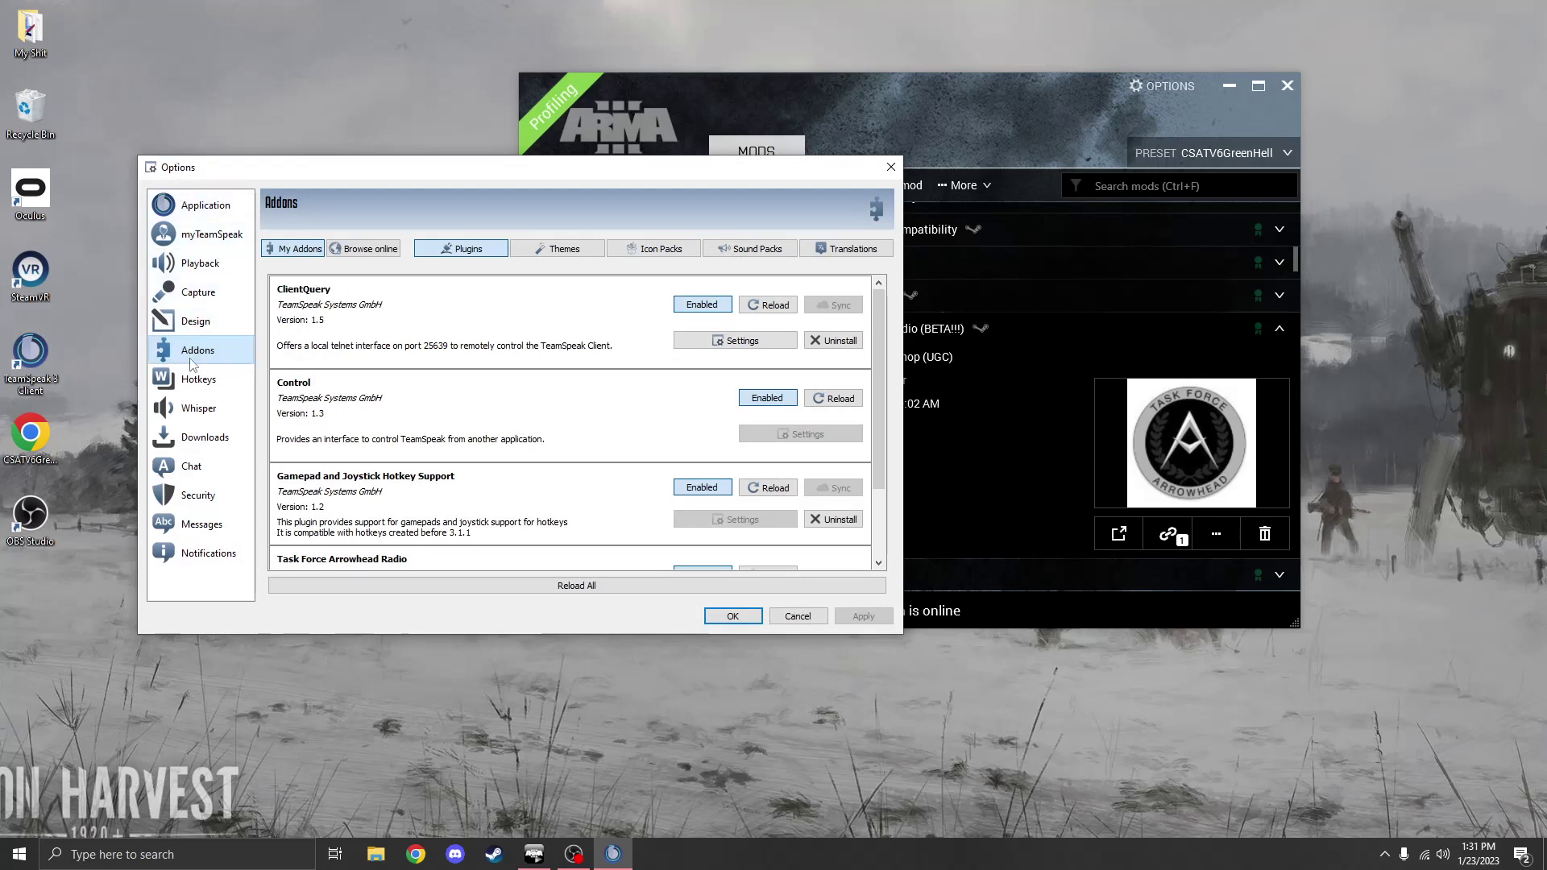
pyautogui.click(199, 298)
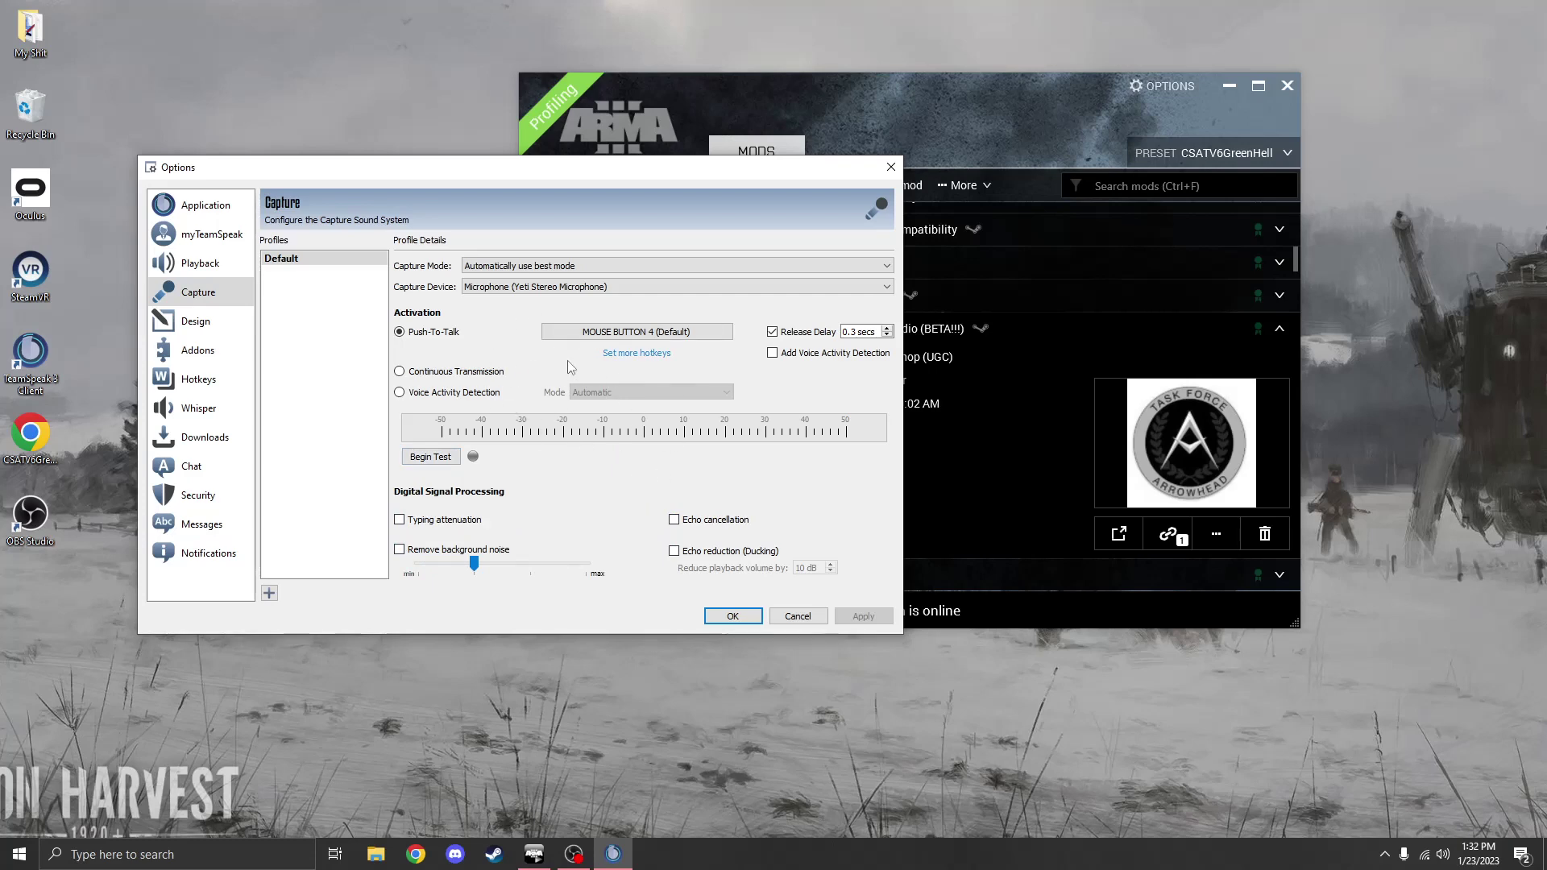
pyautogui.click(730, 616)
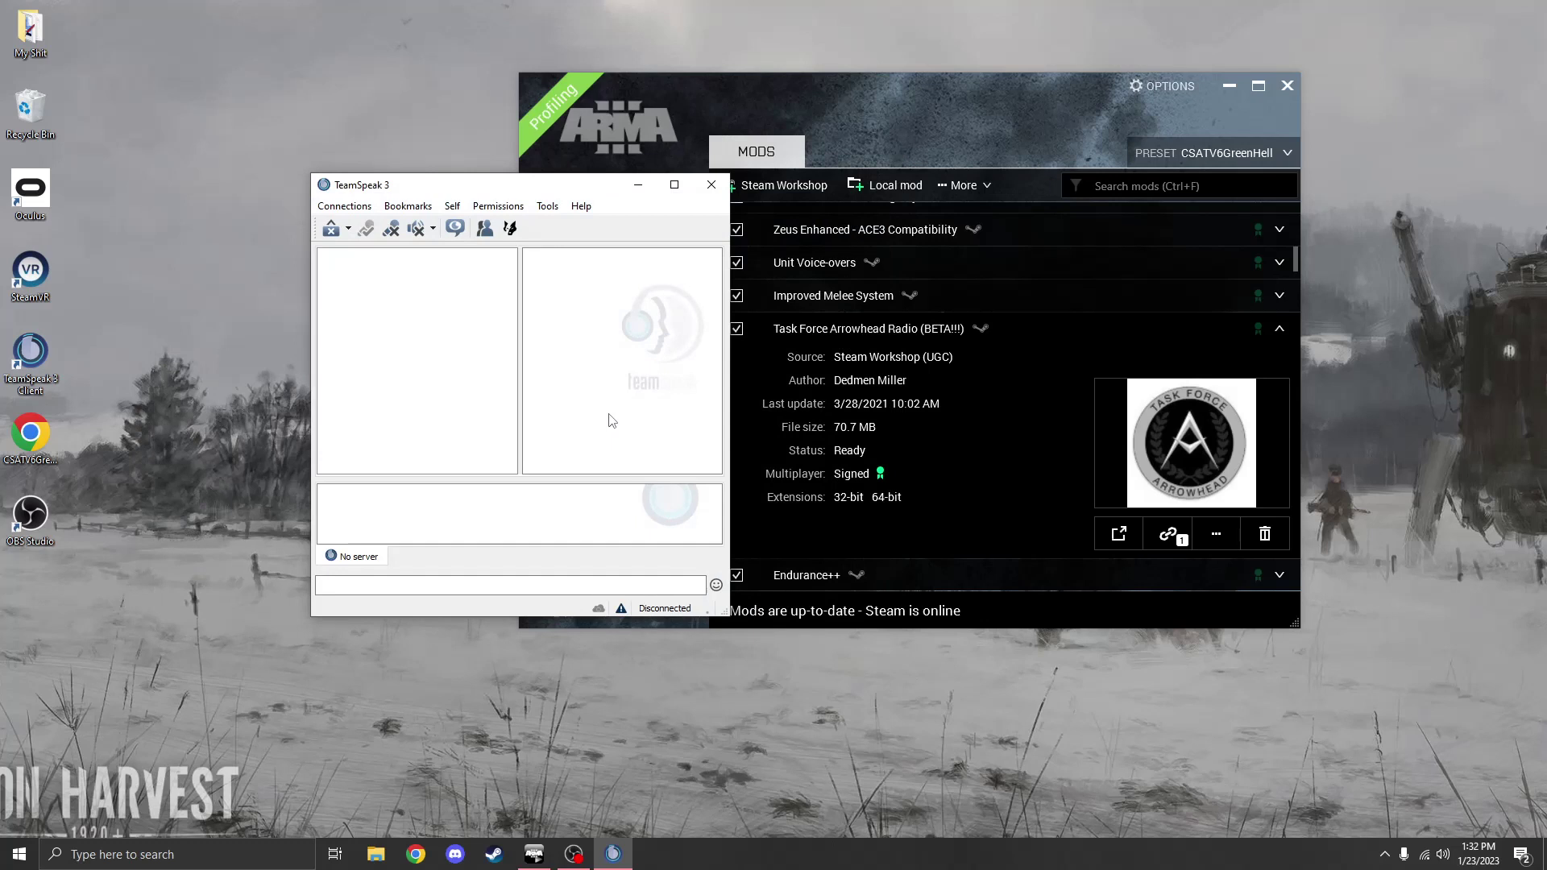
# Step: Review the server address, password, nickname and additional fields of TeamSpeak's Connect dialog, and cancel it
pyautogui.click(348, 208)
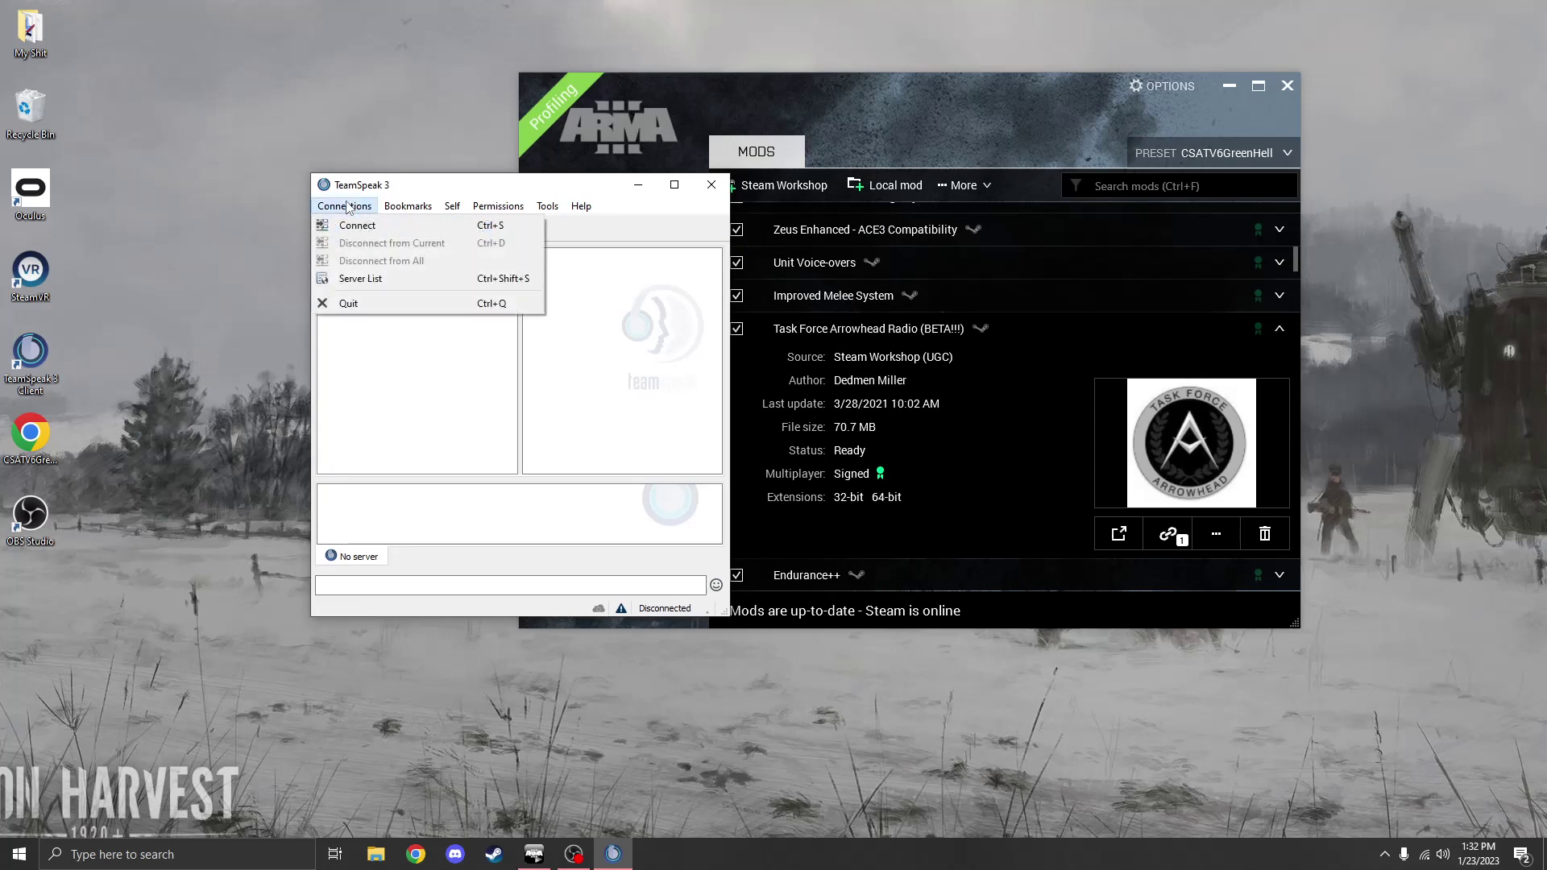
pyautogui.click(355, 226)
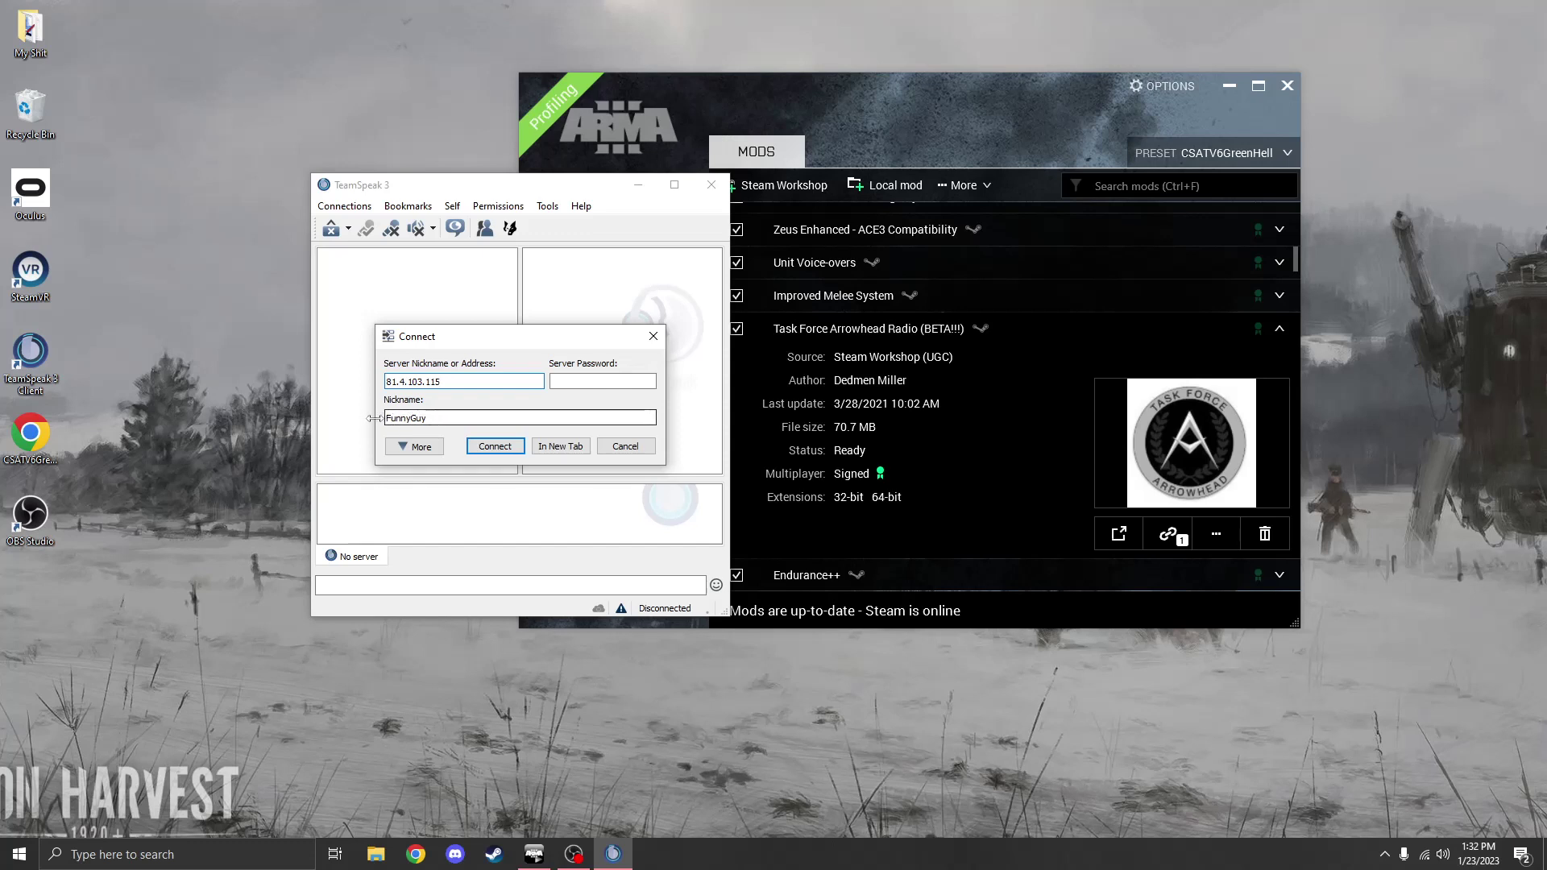
pyautogui.click(413, 448)
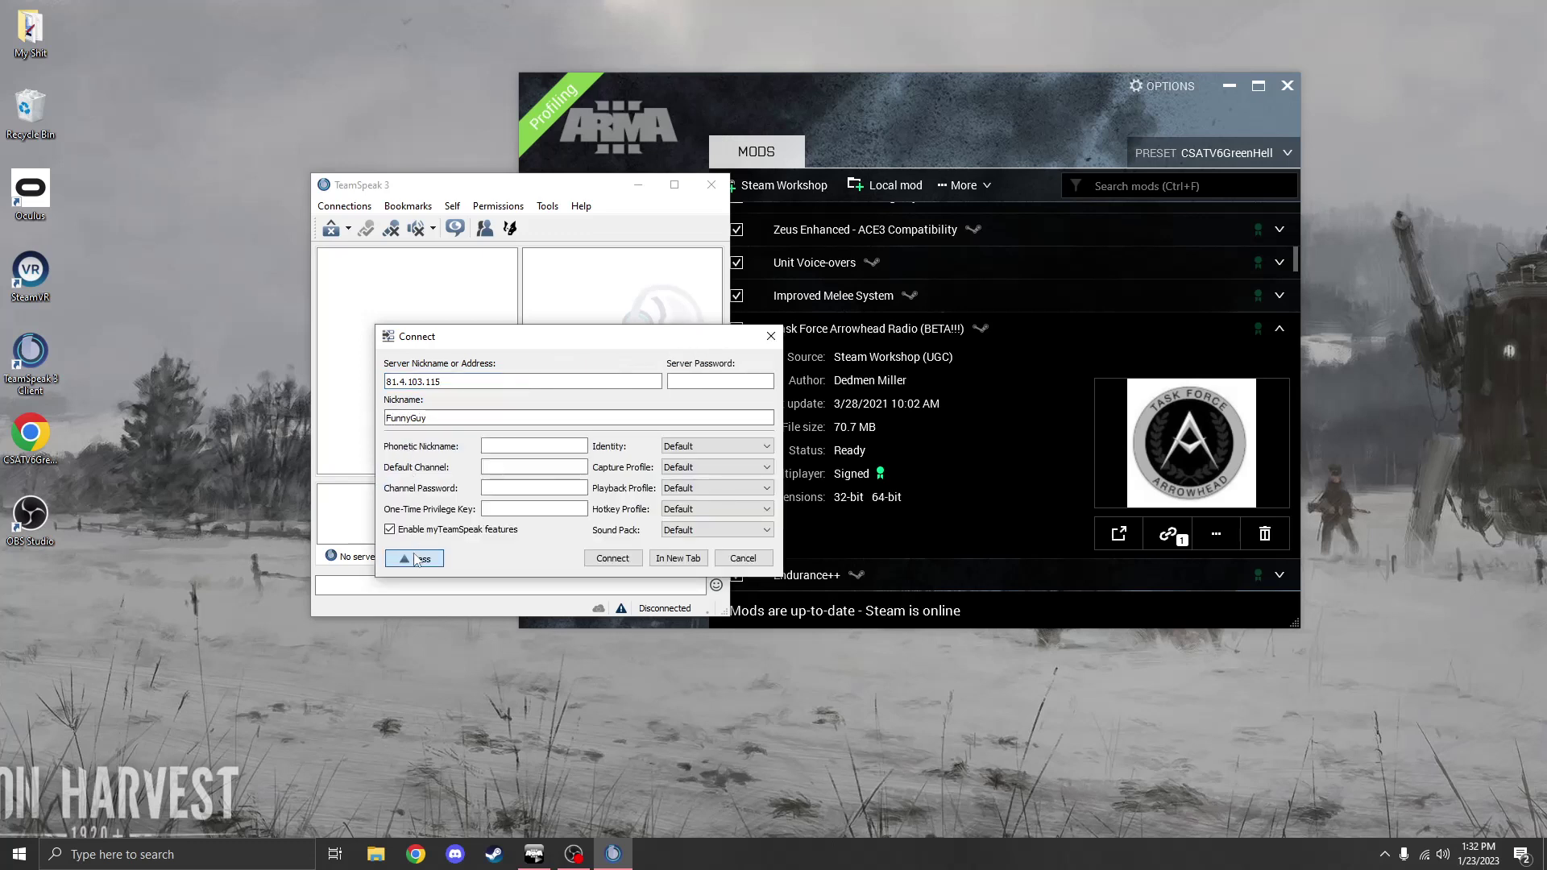
pyautogui.click(418, 556)
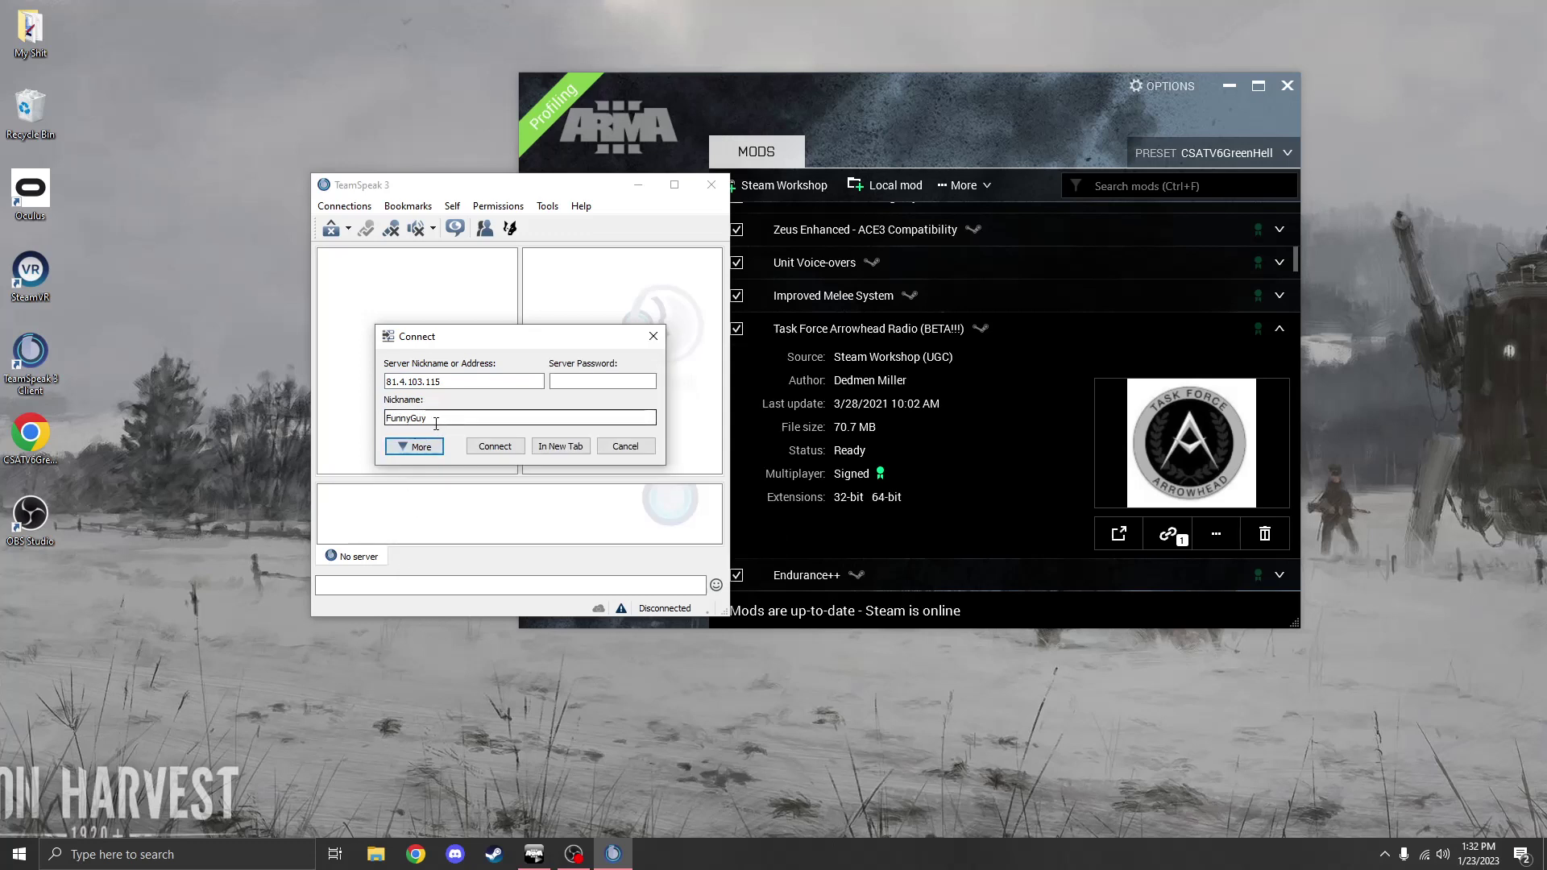
pyautogui.moveTo(445, 381); pyautogui.dragTo(377, 378)
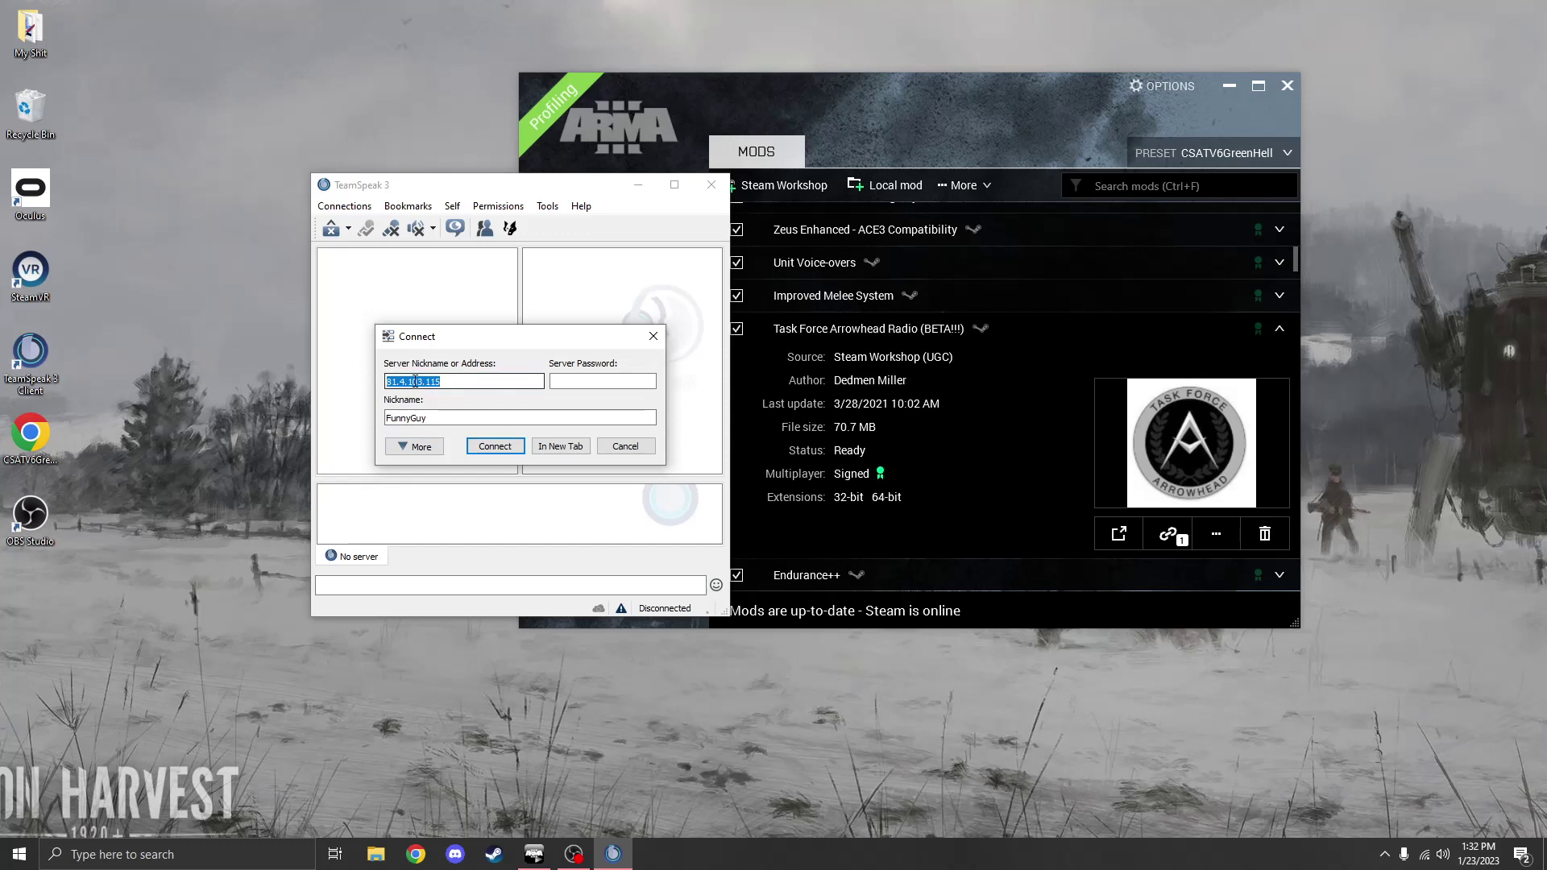
pyautogui.click(413, 382)
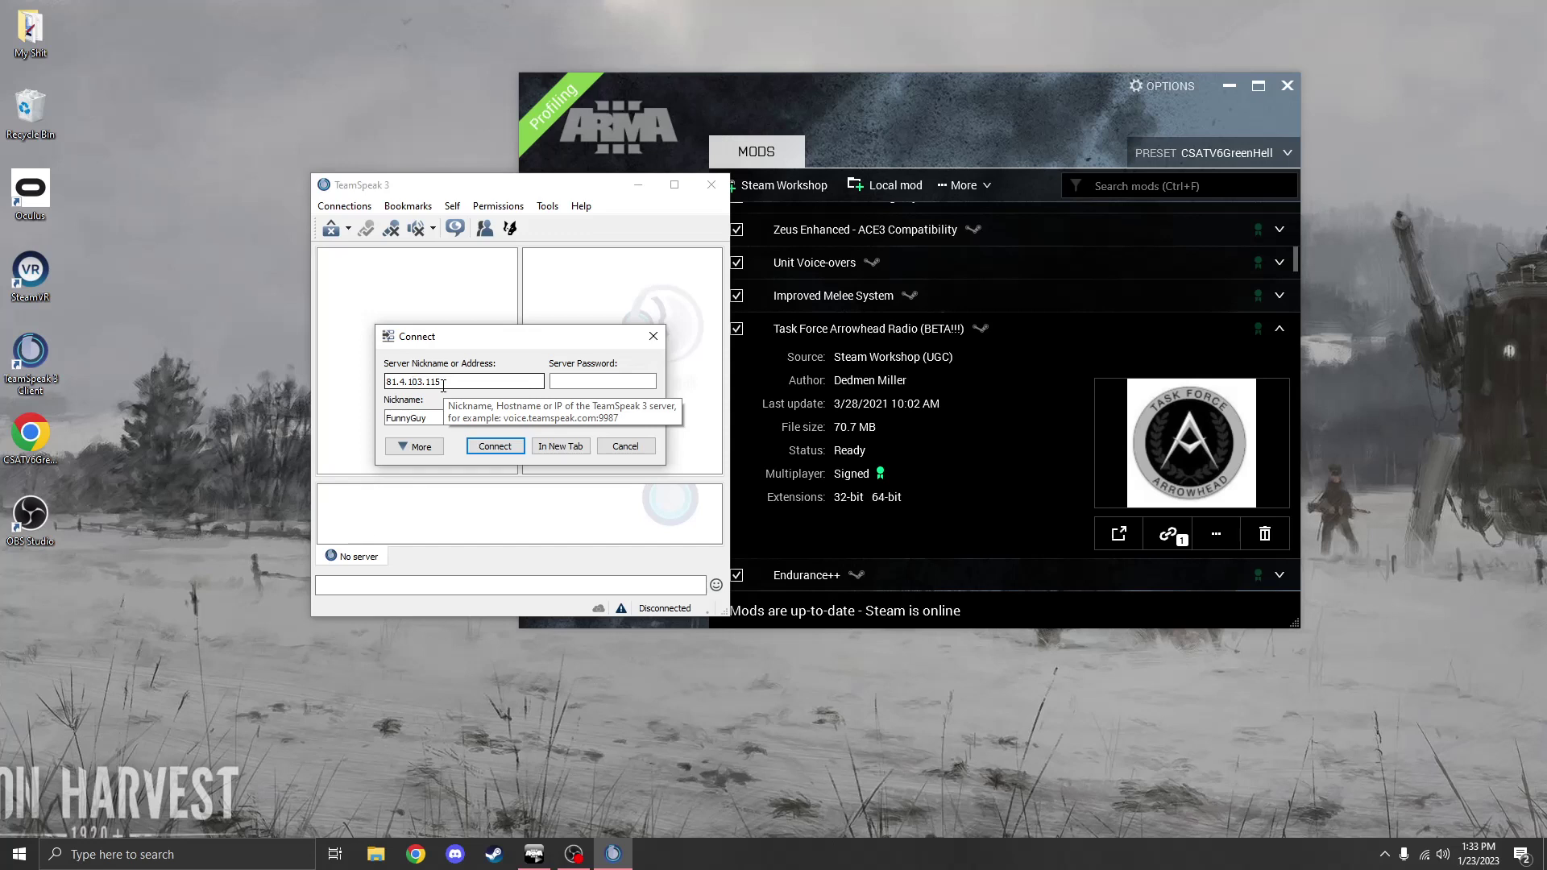
pyautogui.click(591, 381)
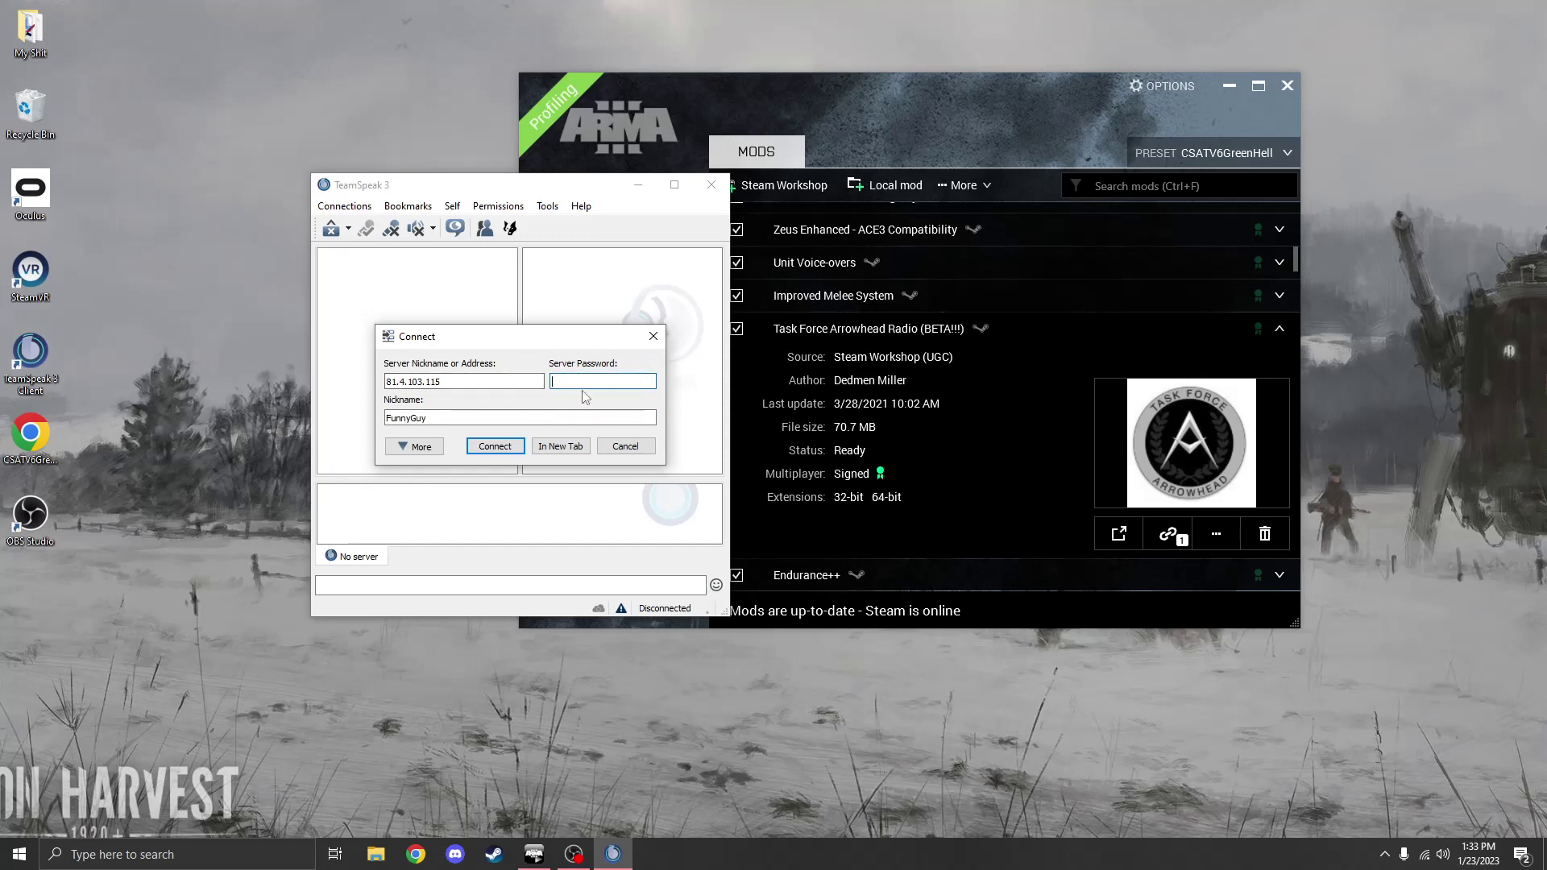
pyautogui.click(631, 454)
# Step: Remove the arma unit entry from the managed TeamSpeak bookmarks
pyautogui.click(419, 211)
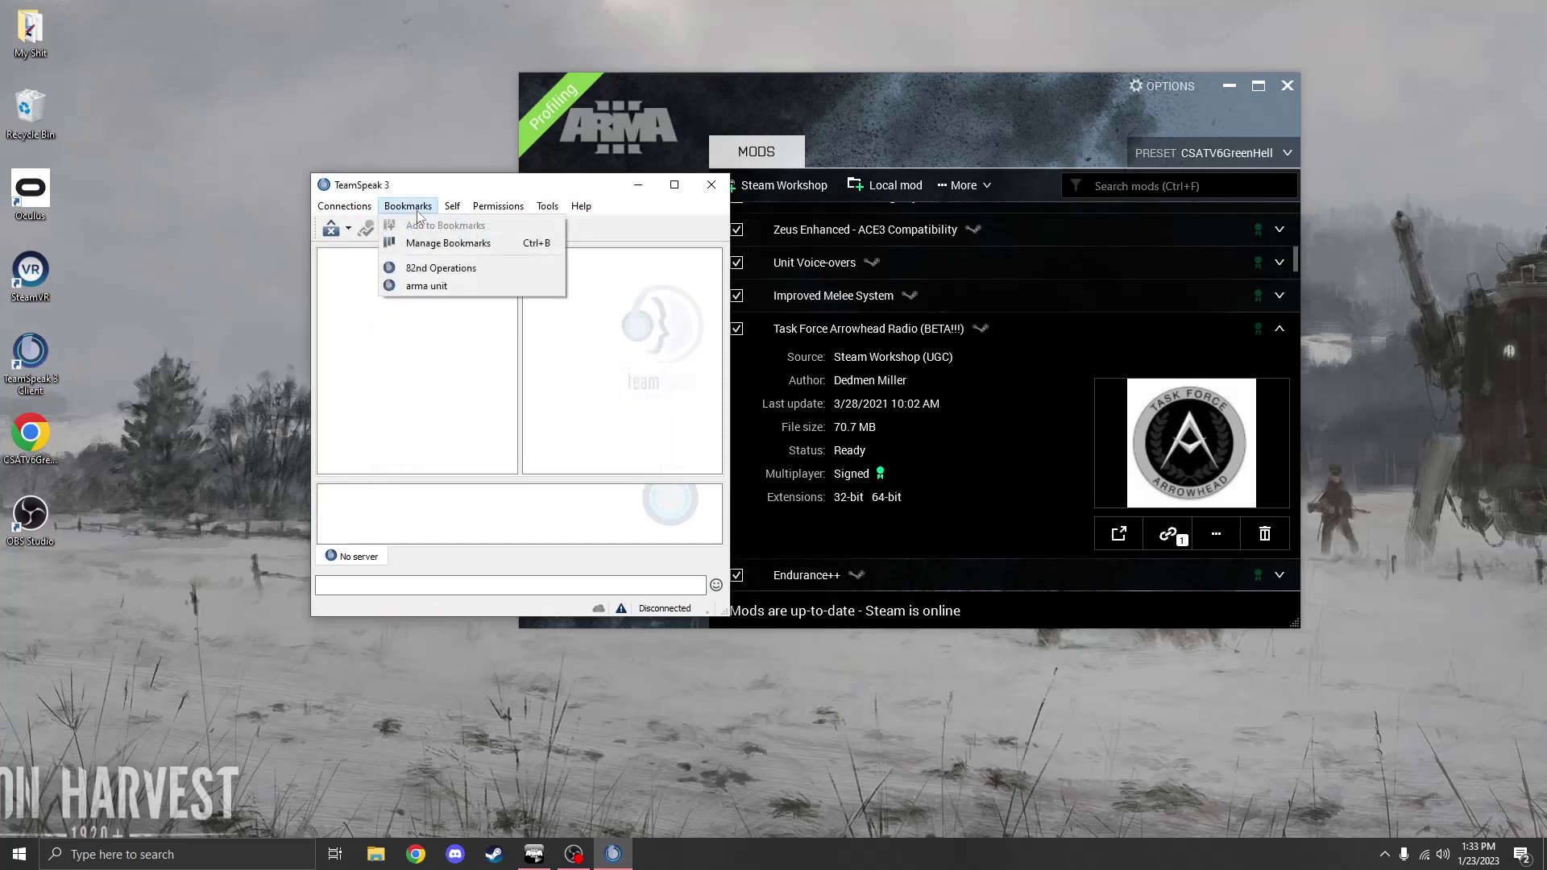
pyautogui.click(448, 243)
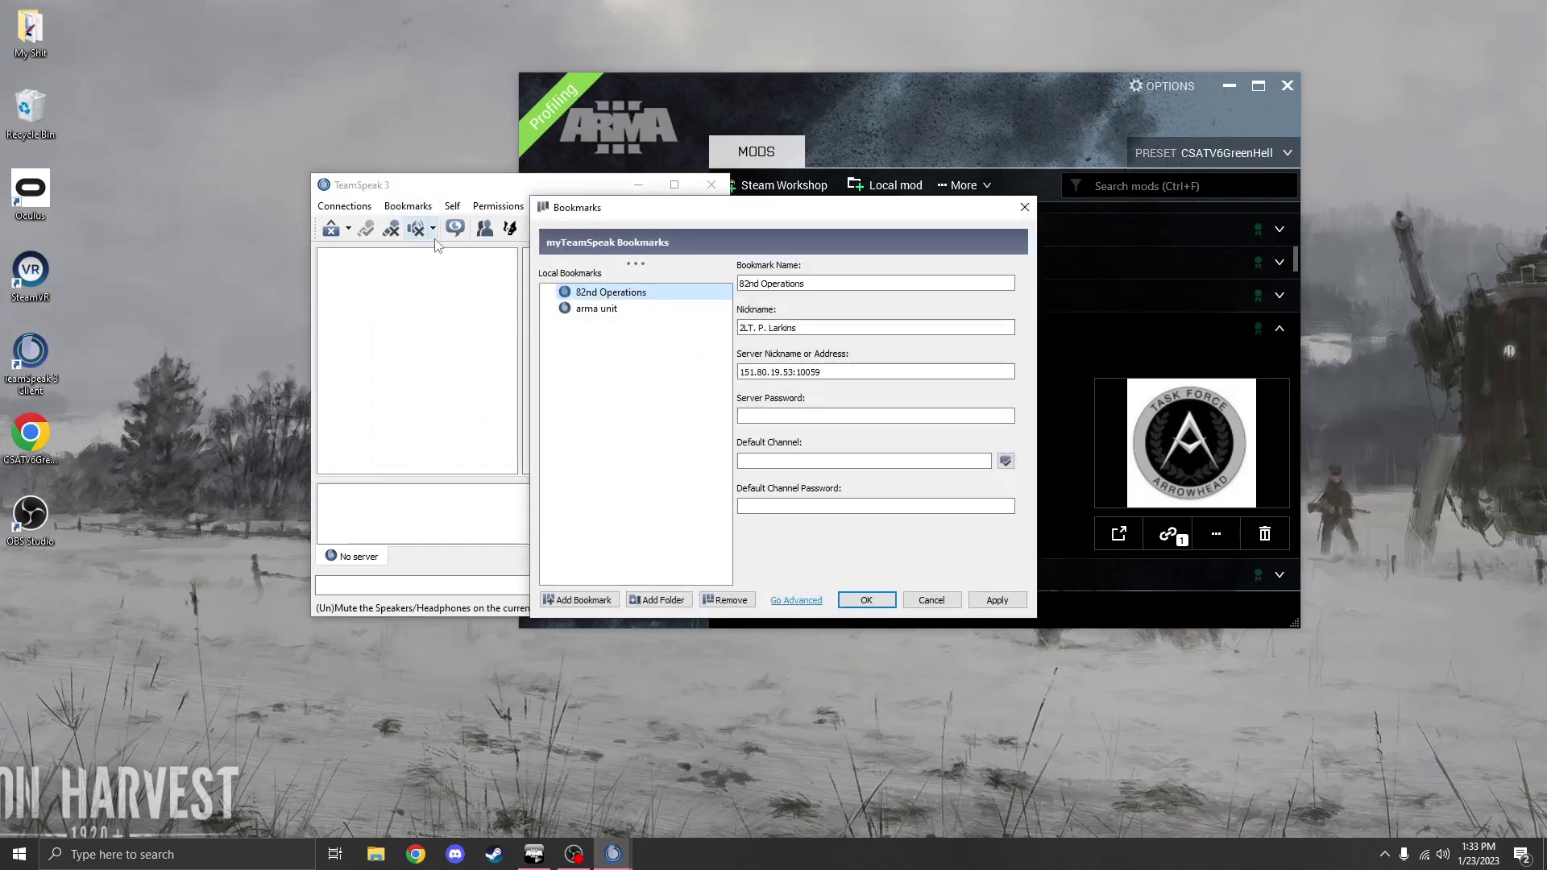
pyautogui.click(612, 311)
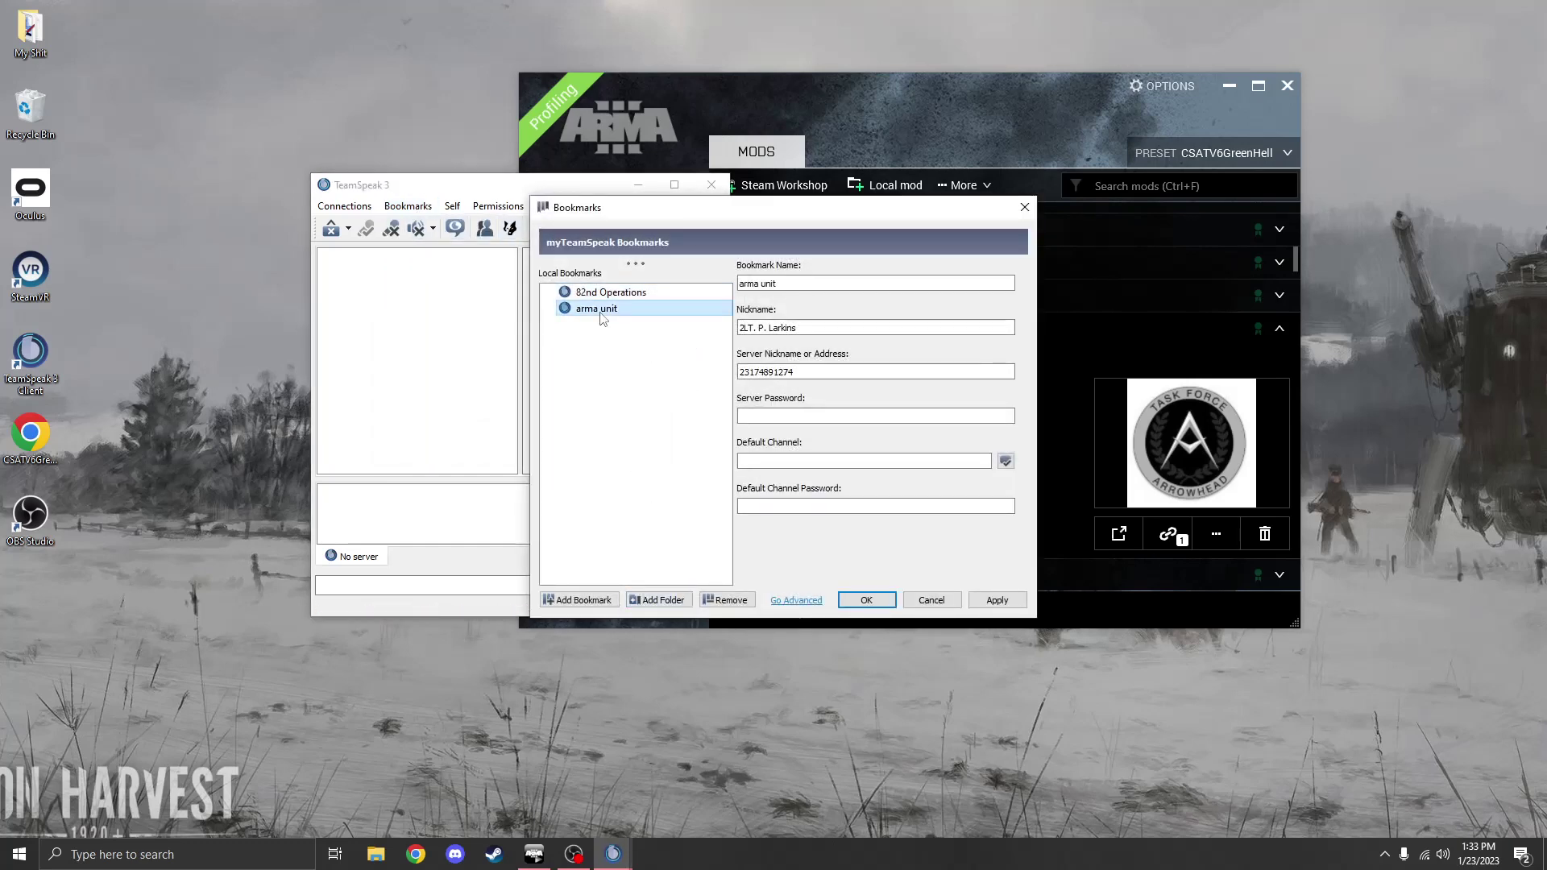
pyautogui.click(728, 599)
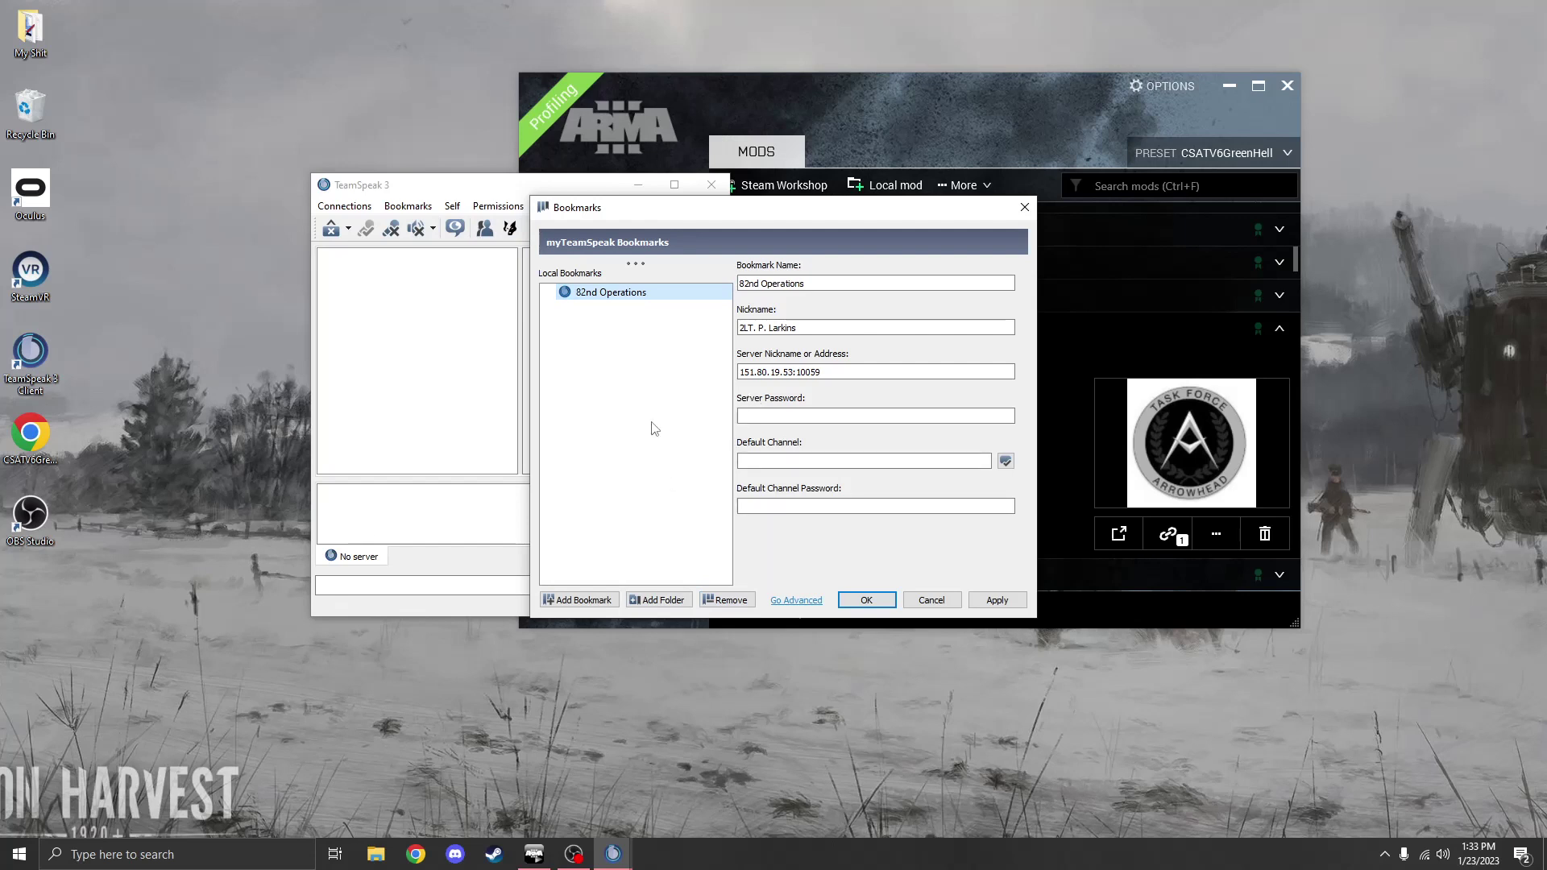
# Step: Add a server bookmark named TEST with the address 251252151, and save the bookmarks
pyautogui.click(581, 601)
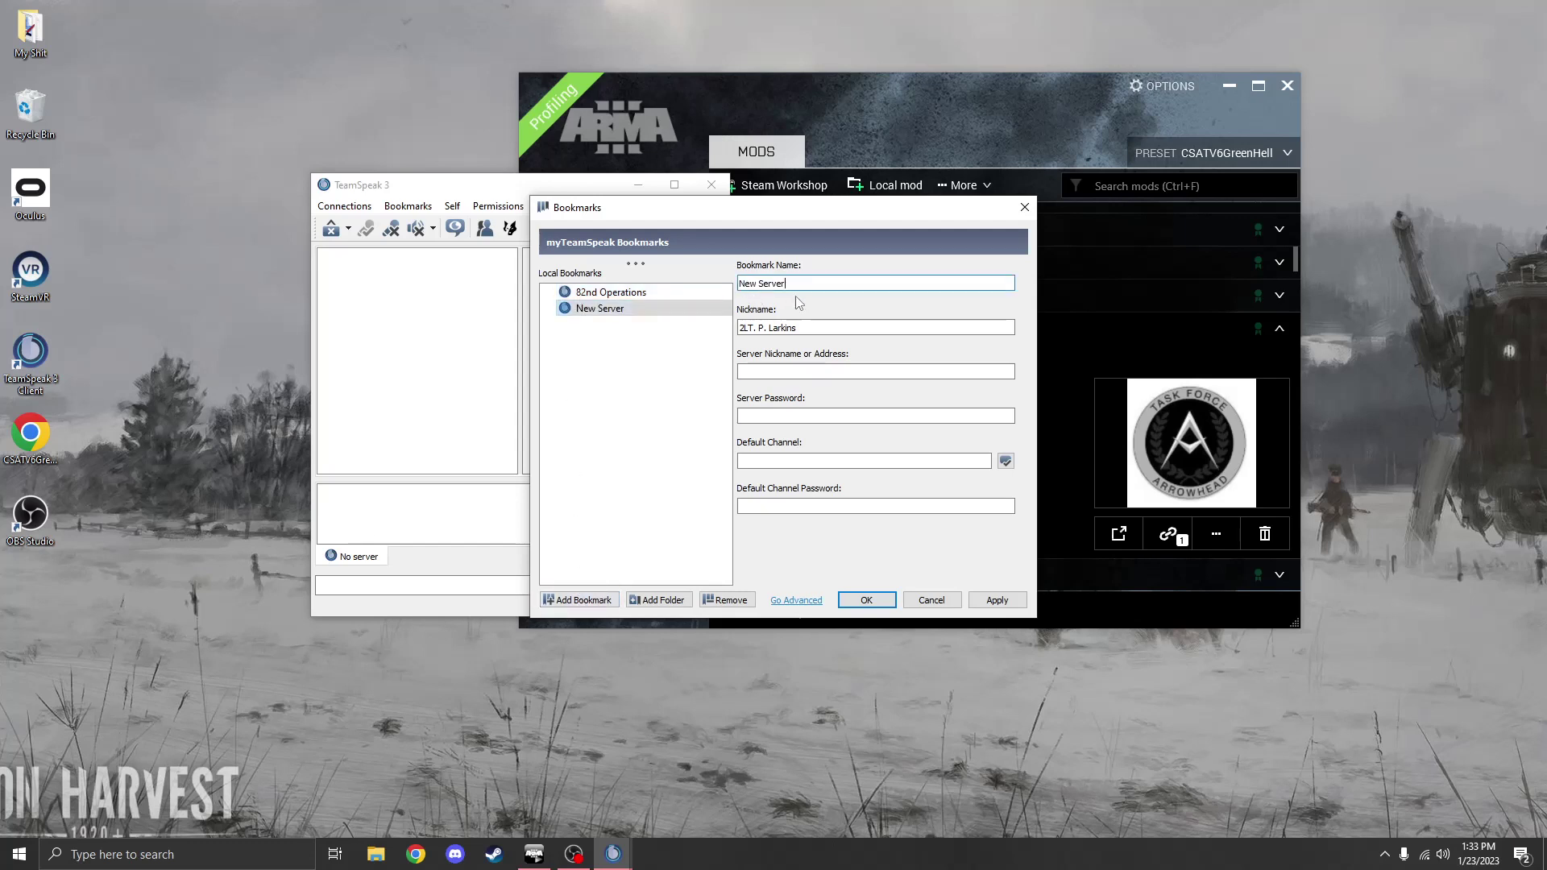
pyautogui.click(632, 309)
pyautogui.moveTo(797, 285); pyautogui.dragTo(695, 282)
pyautogui.press('BackSpace')
pyautogui.click(770, 328)
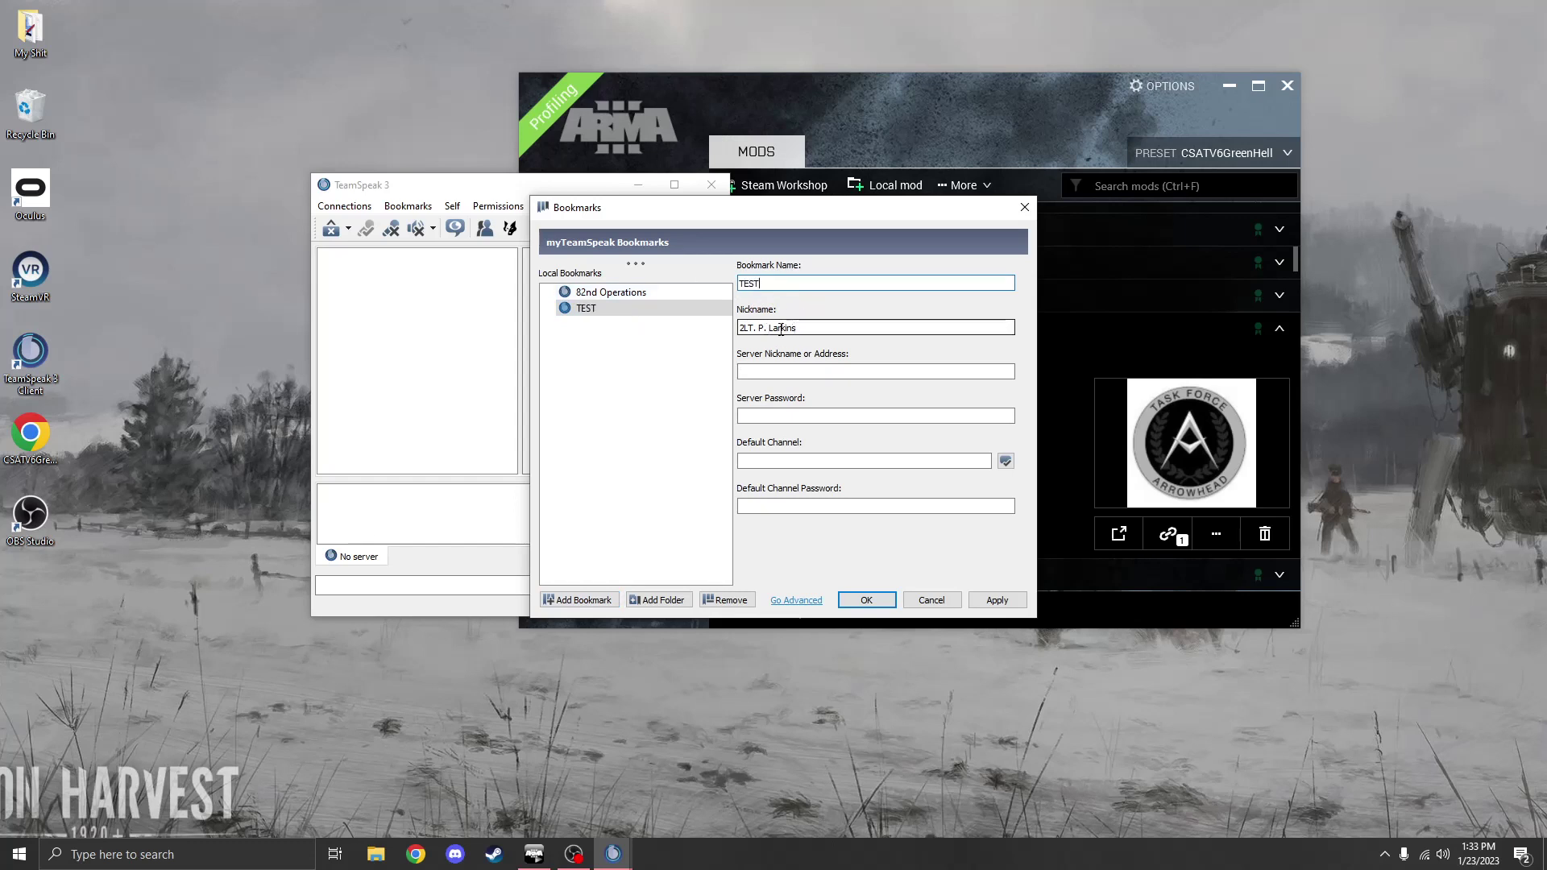
pyautogui.click(768, 376)
pyautogui.click(766, 371)
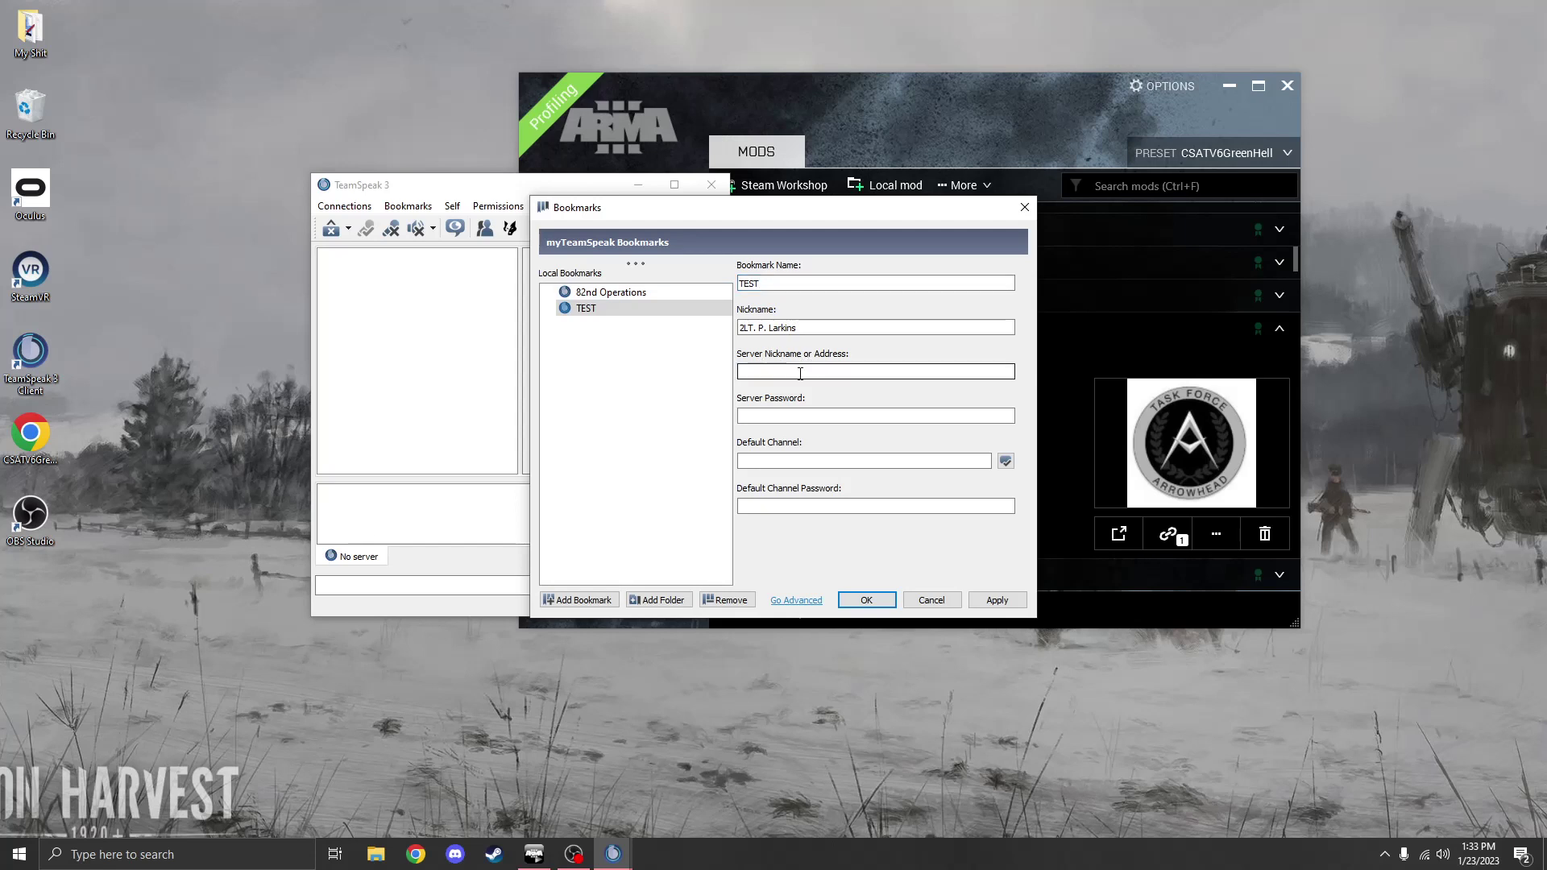
pyautogui.write('251252151')
pyautogui.click(997, 601)
pyautogui.click(868, 600)
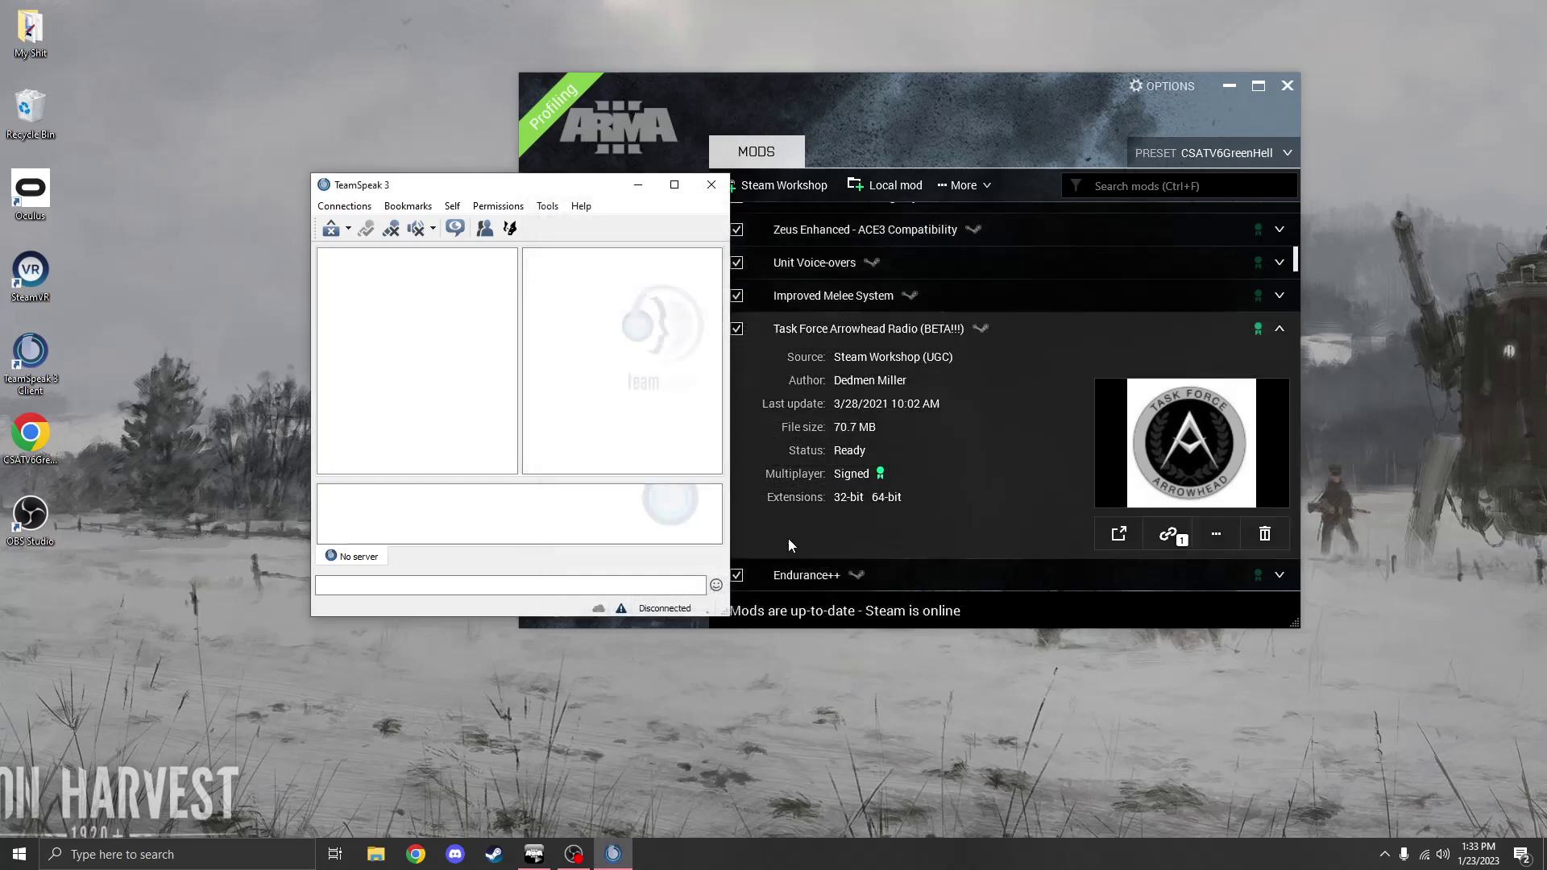
# Step: Connect to the TeamSpeak server saved as the 82nd Operations bookmark
pyautogui.click(403, 209)
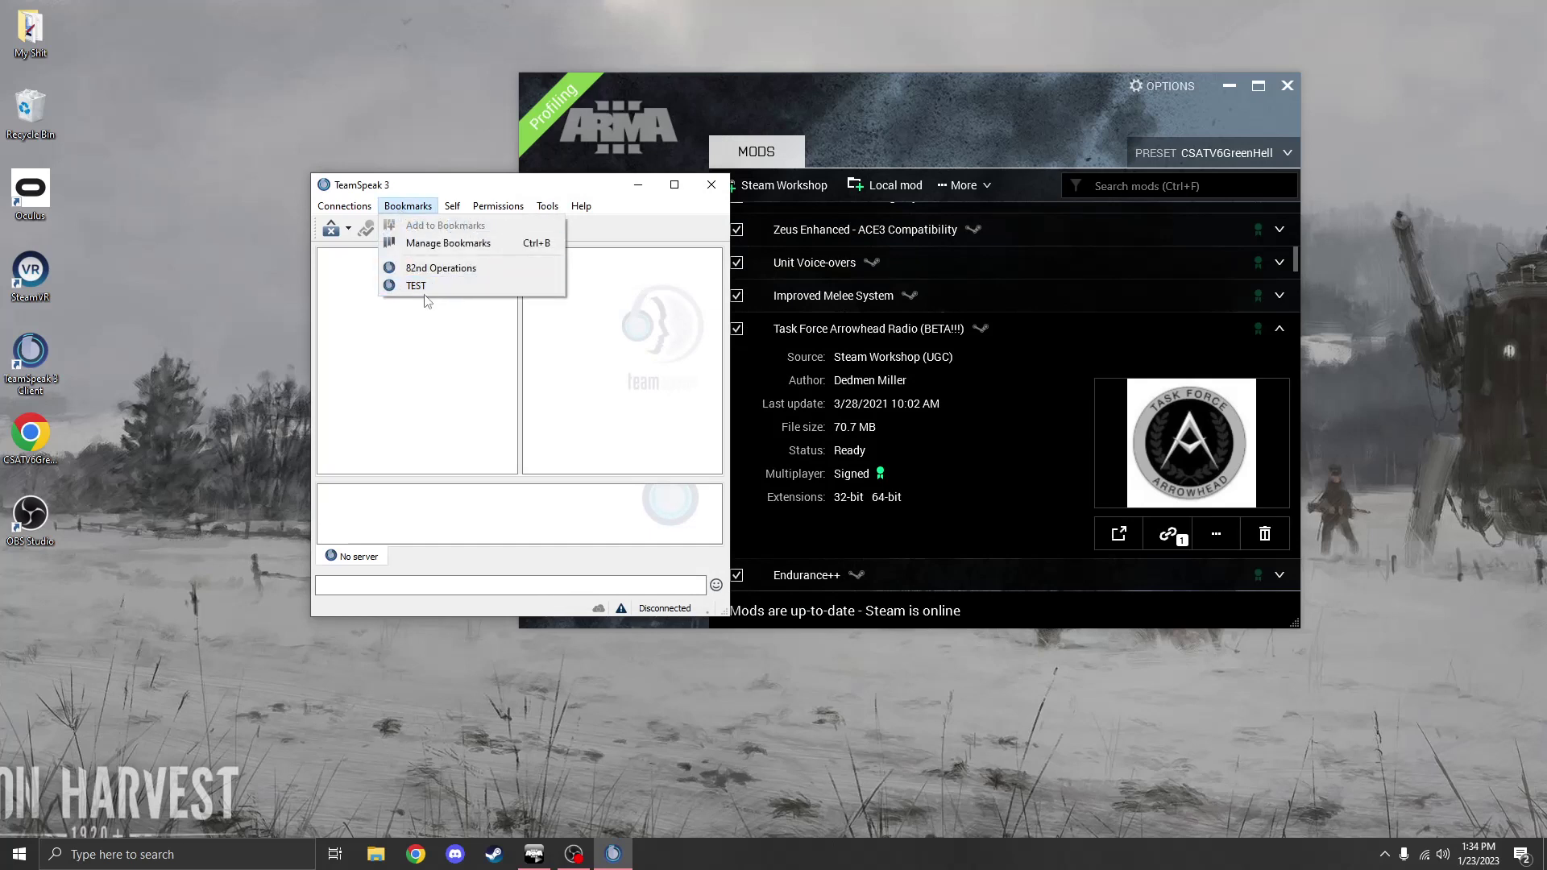
pyautogui.moveTo(344, 207)
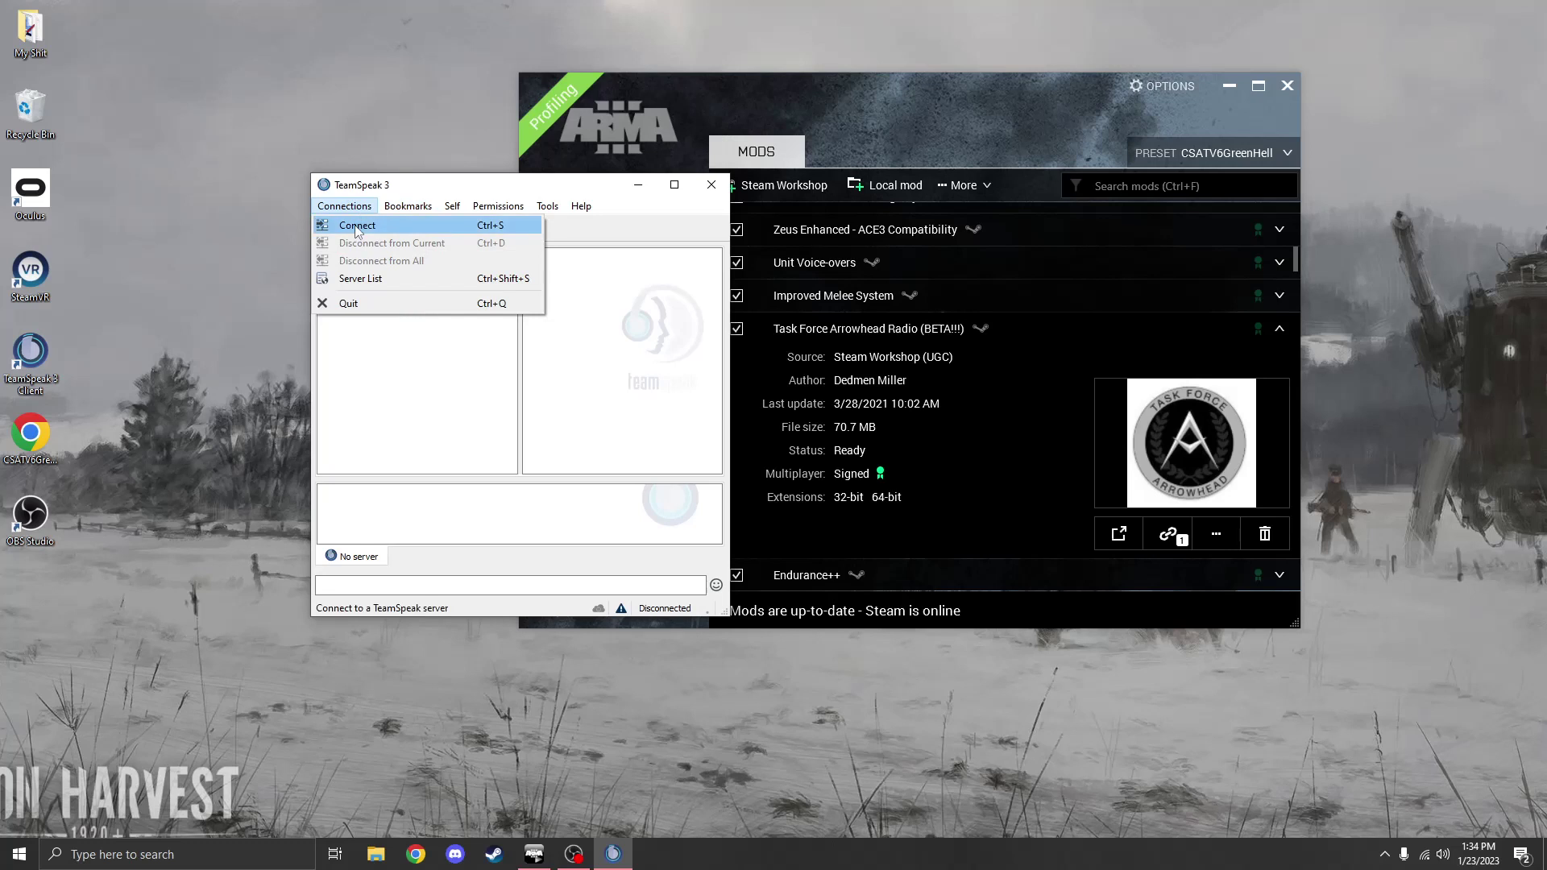
pyautogui.click(464, 411)
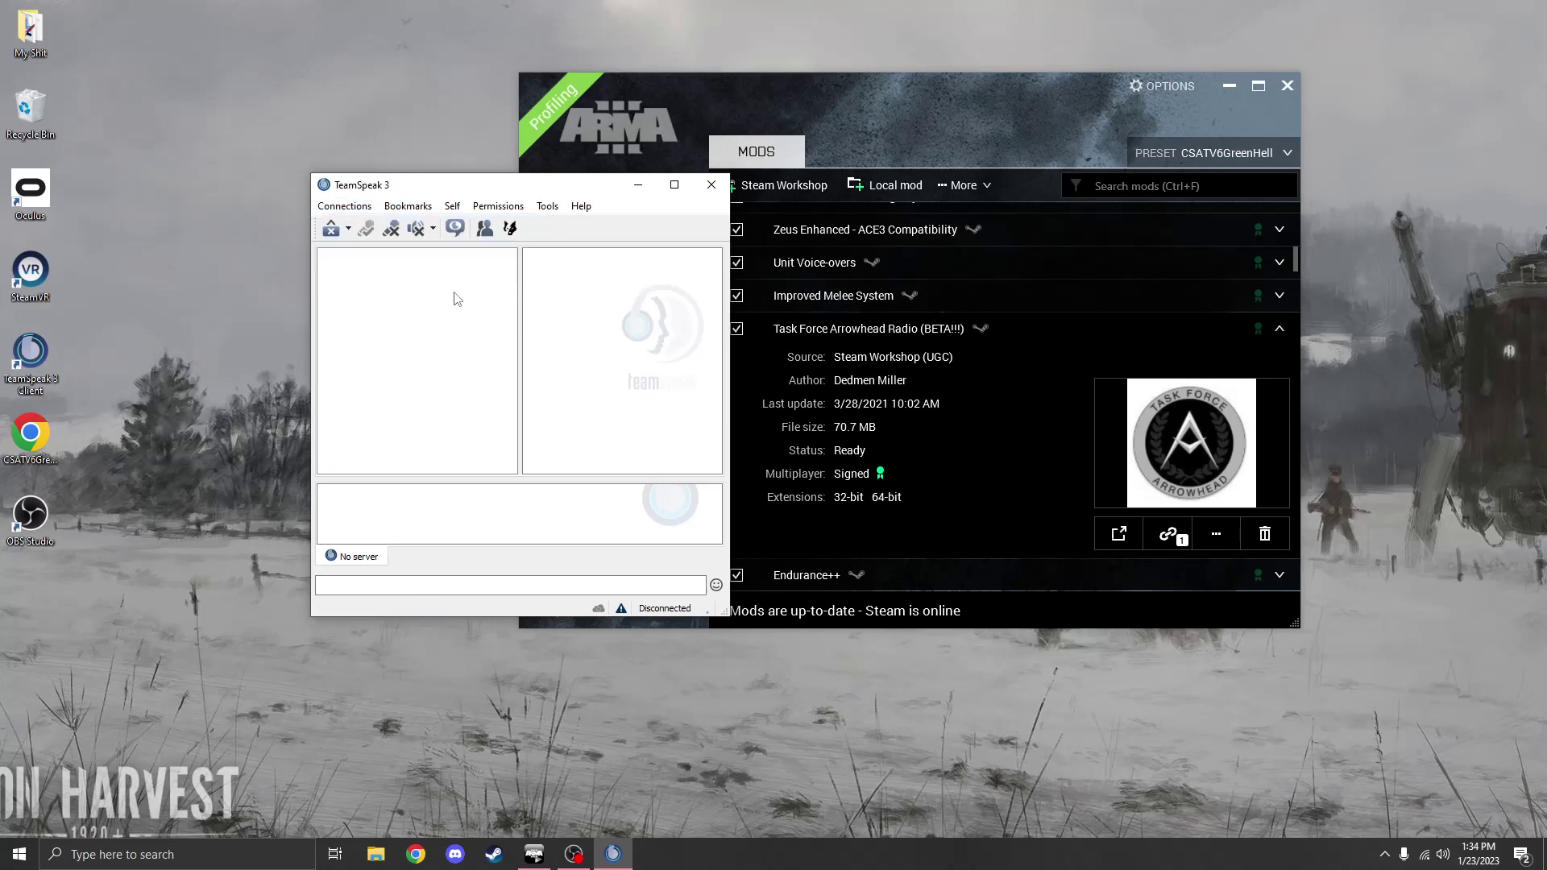
pyautogui.click(400, 207)
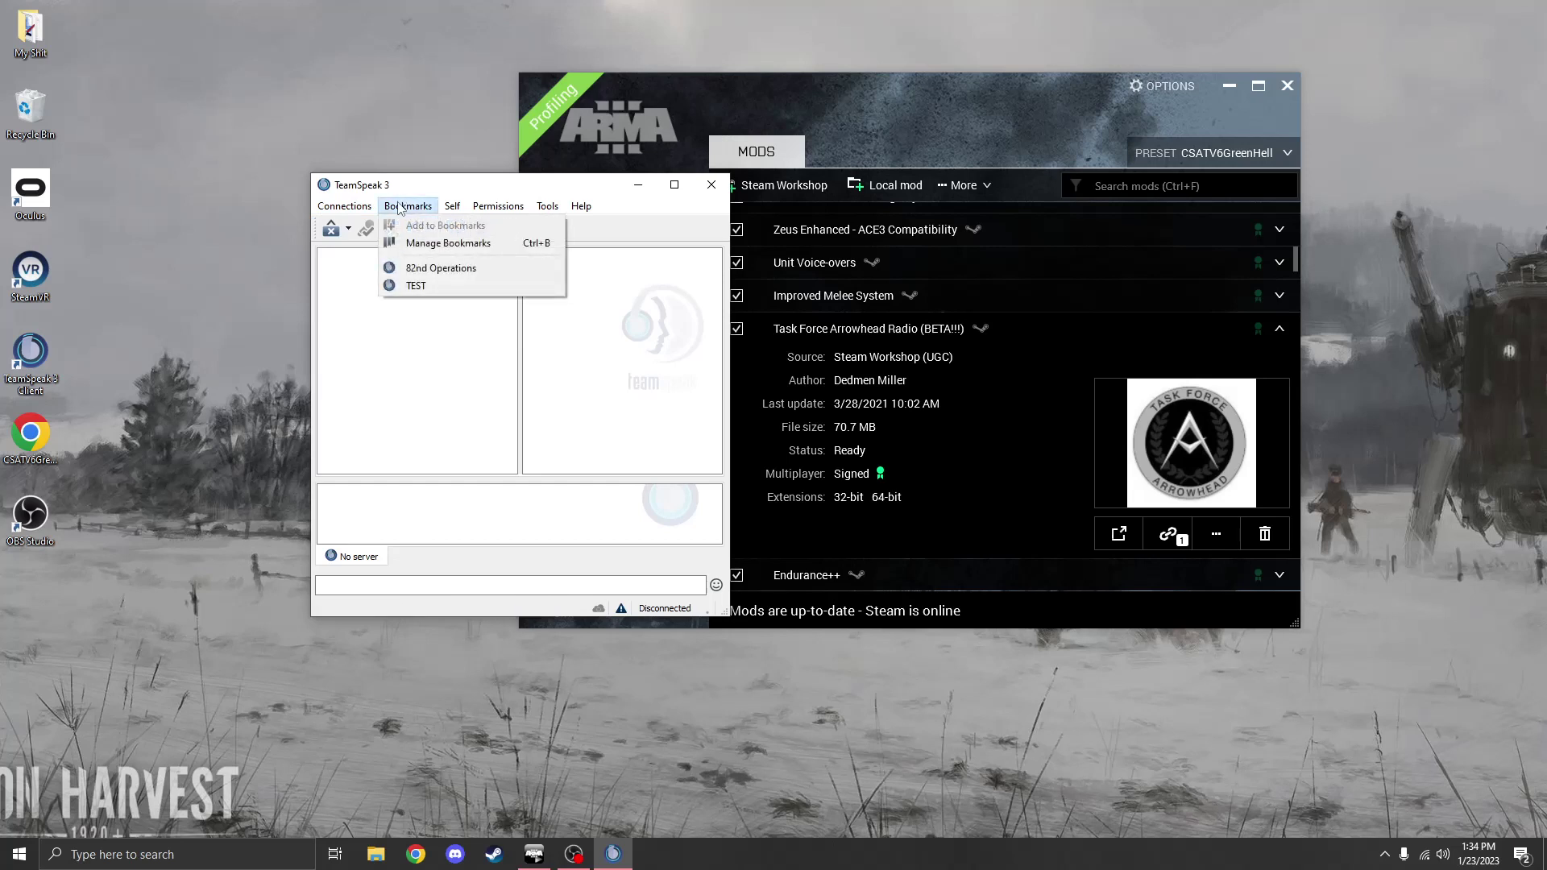
pyautogui.click(449, 273)
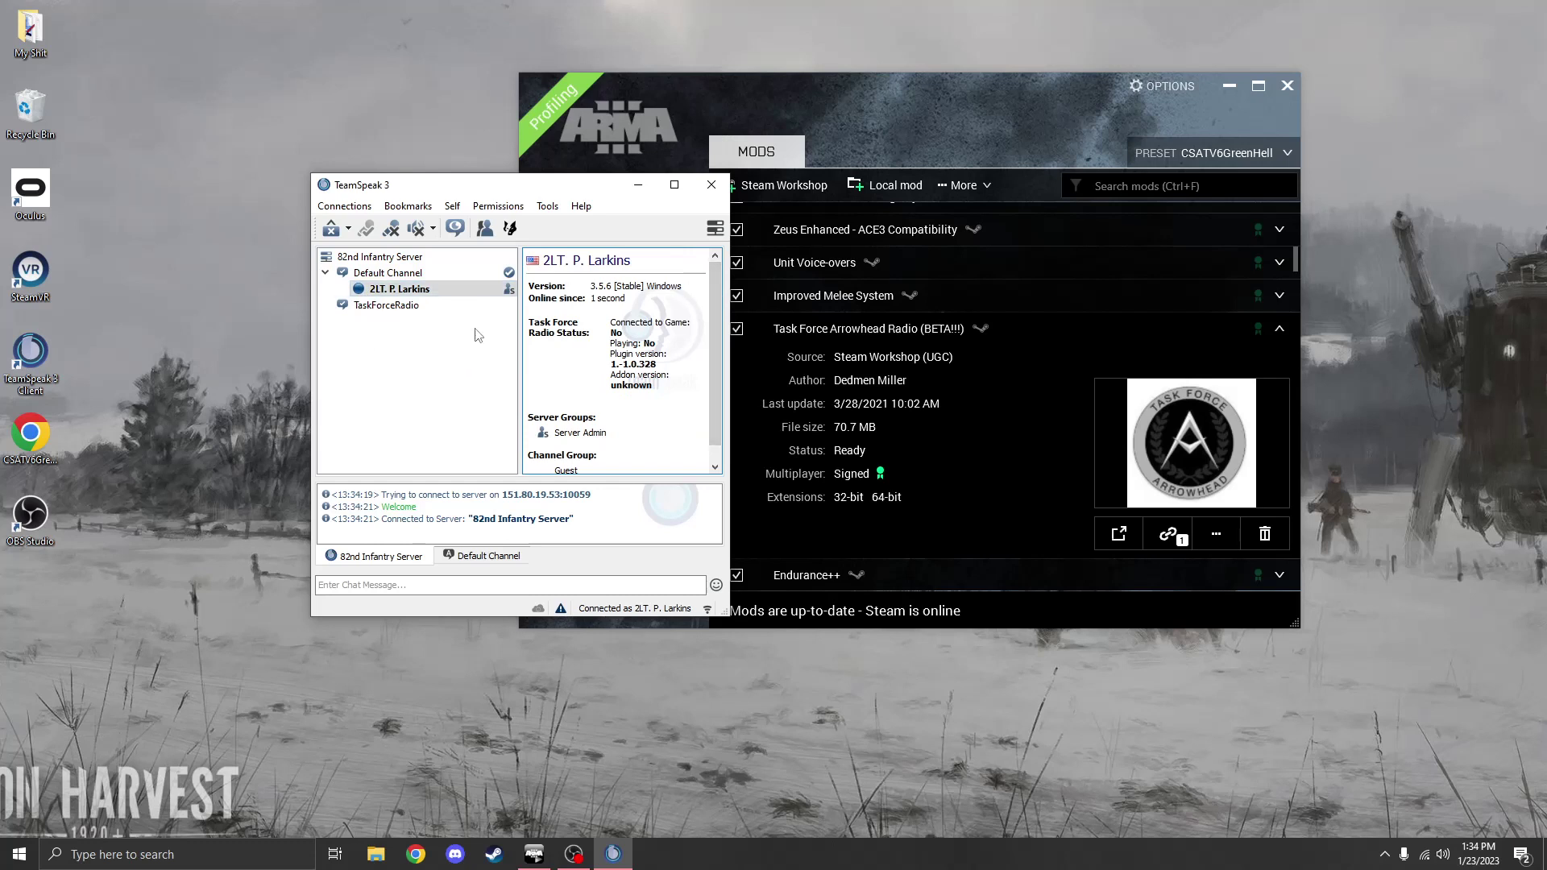
# Step: Switch to the TaskForceRadio channel and back to the Default Channel, twice in a row
pyautogui.moveTo(572, 331)
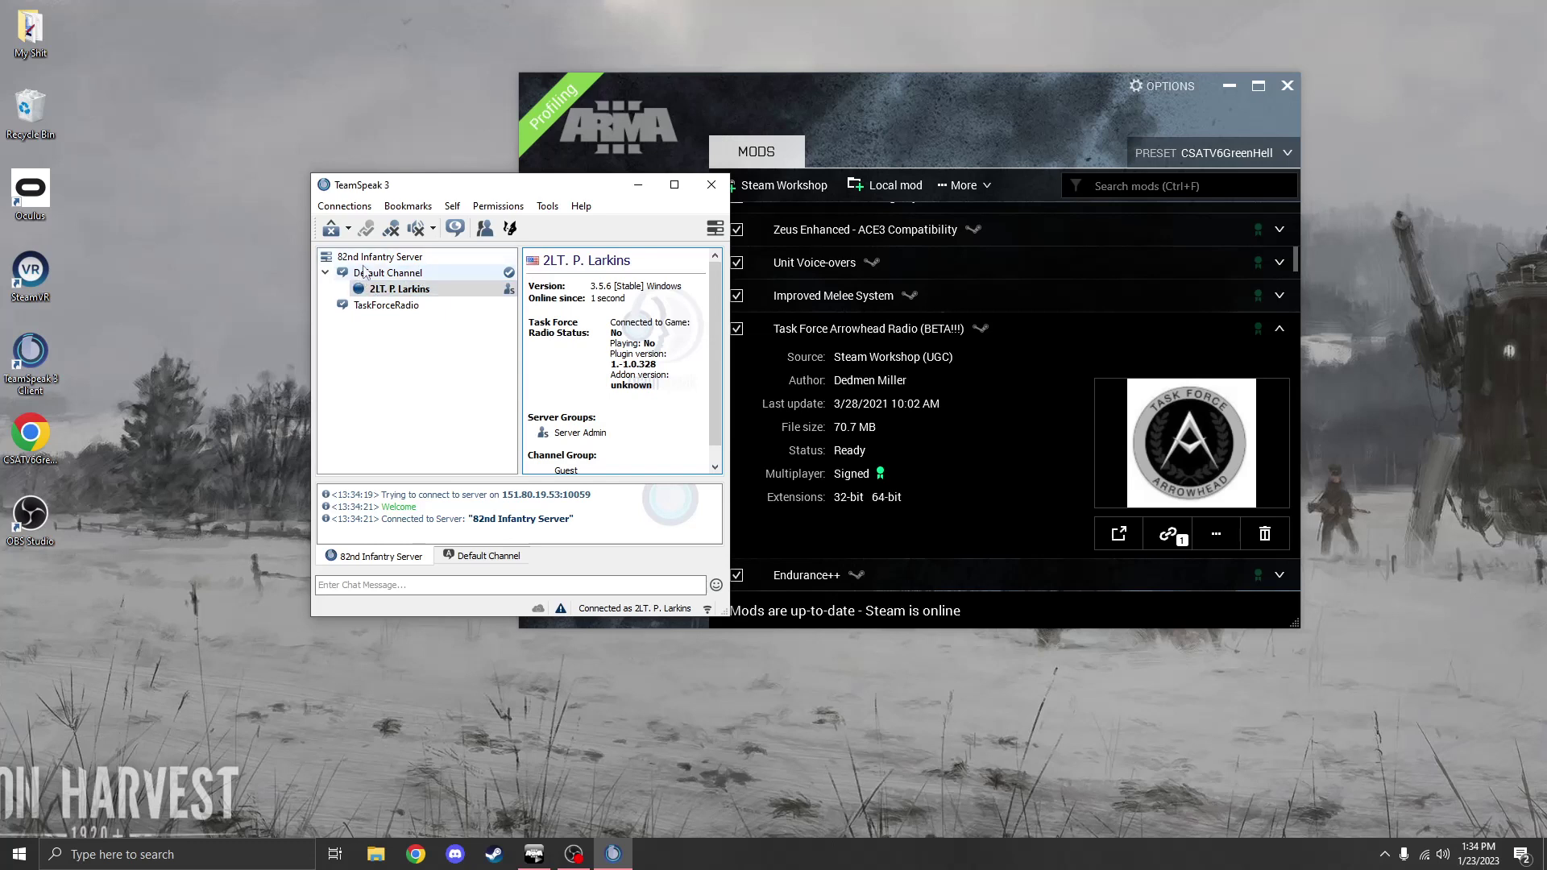
pyautogui.doubleClick(382, 308)
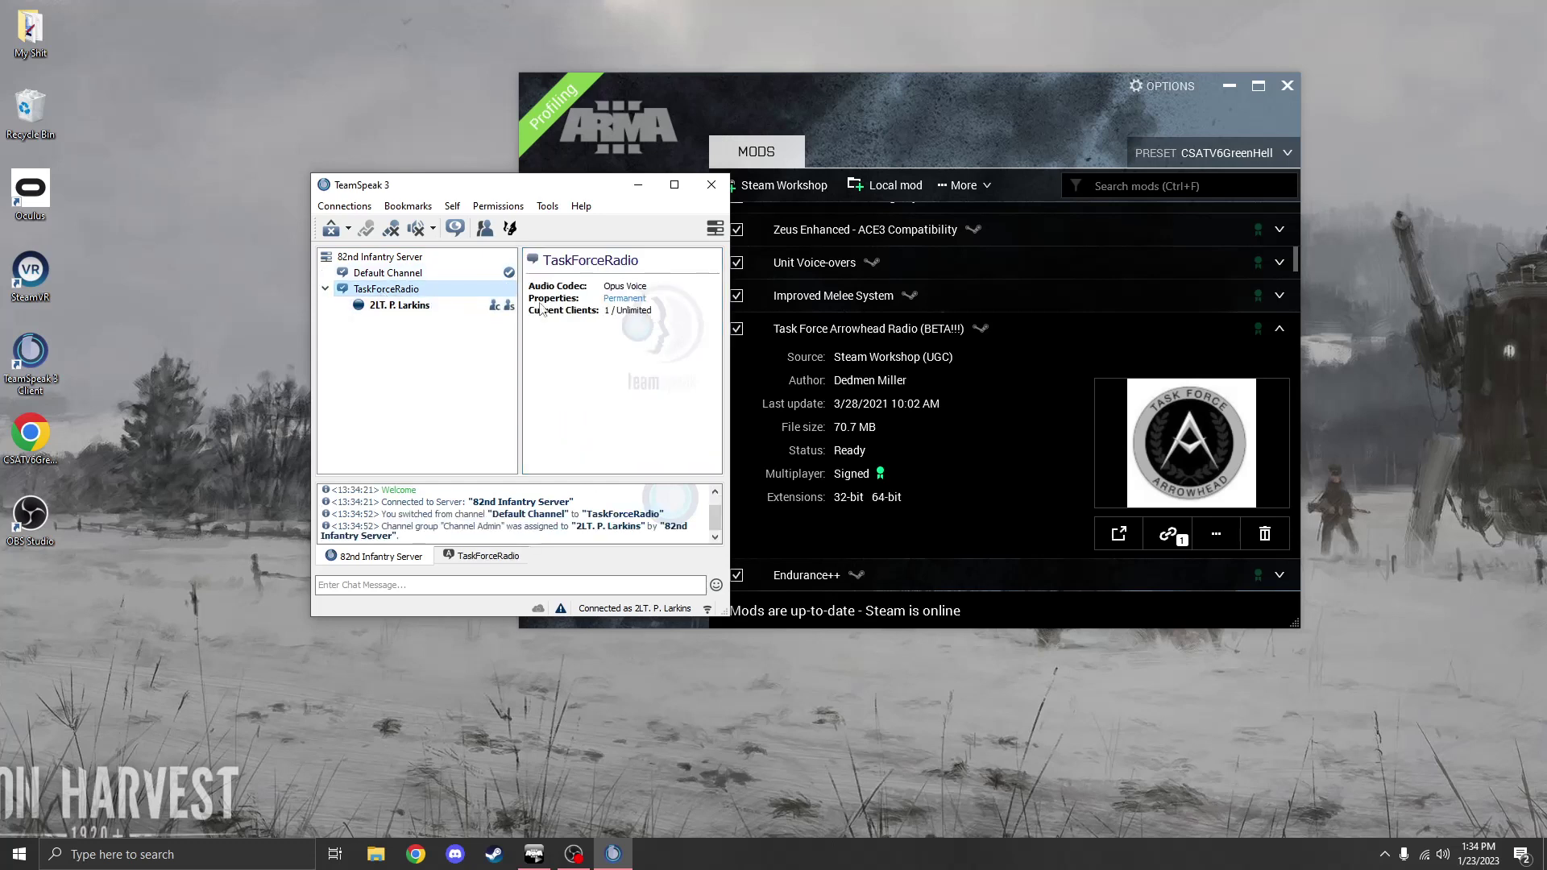
pyautogui.doubleClick(404, 274)
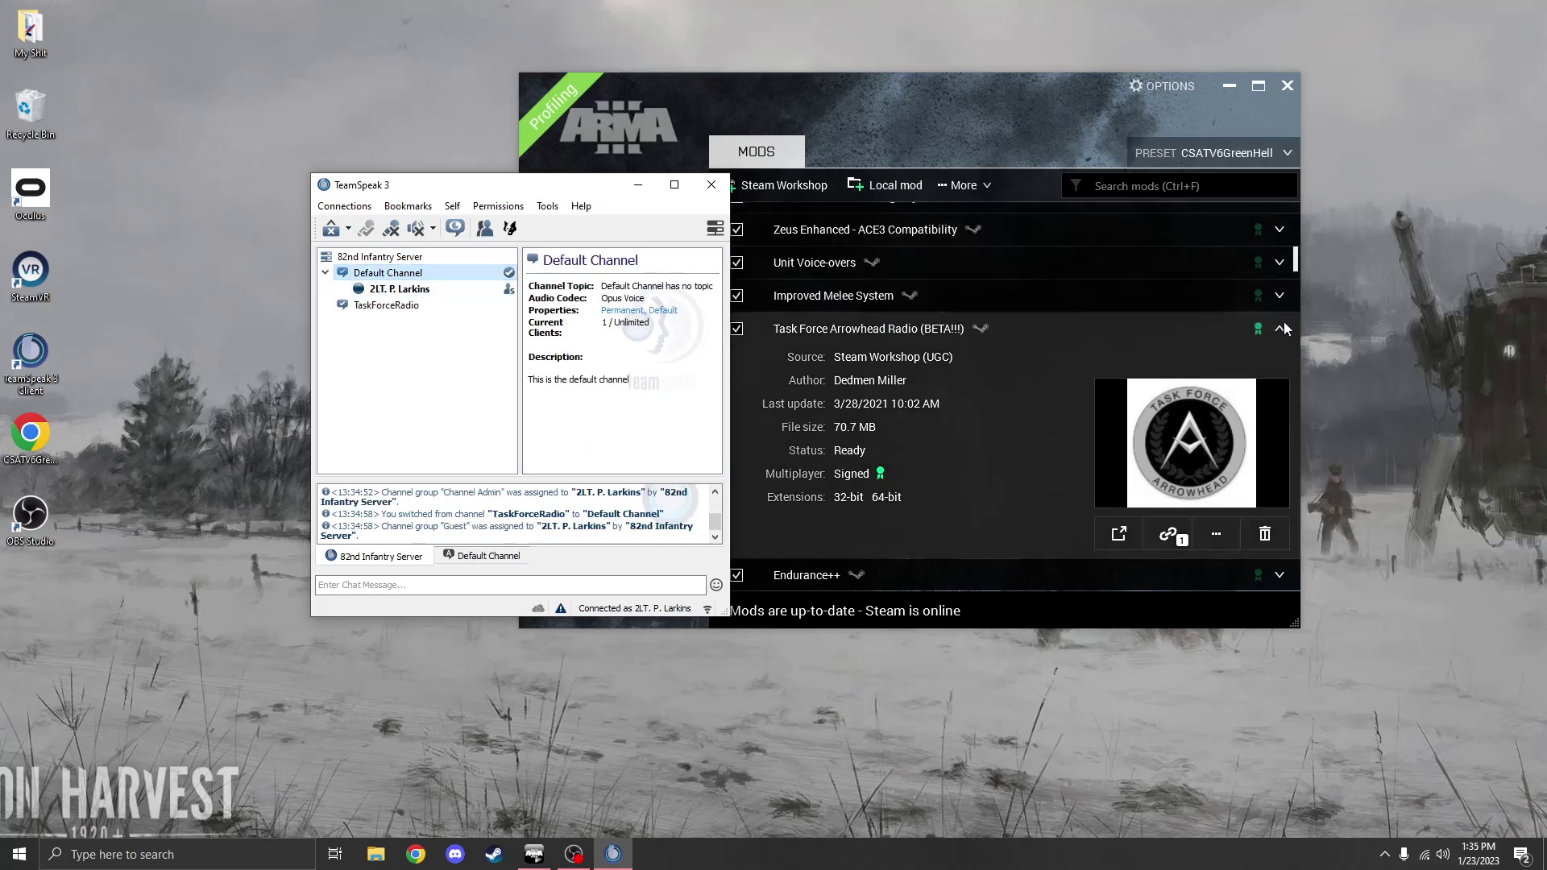
pyautogui.doubleClick(377, 305)
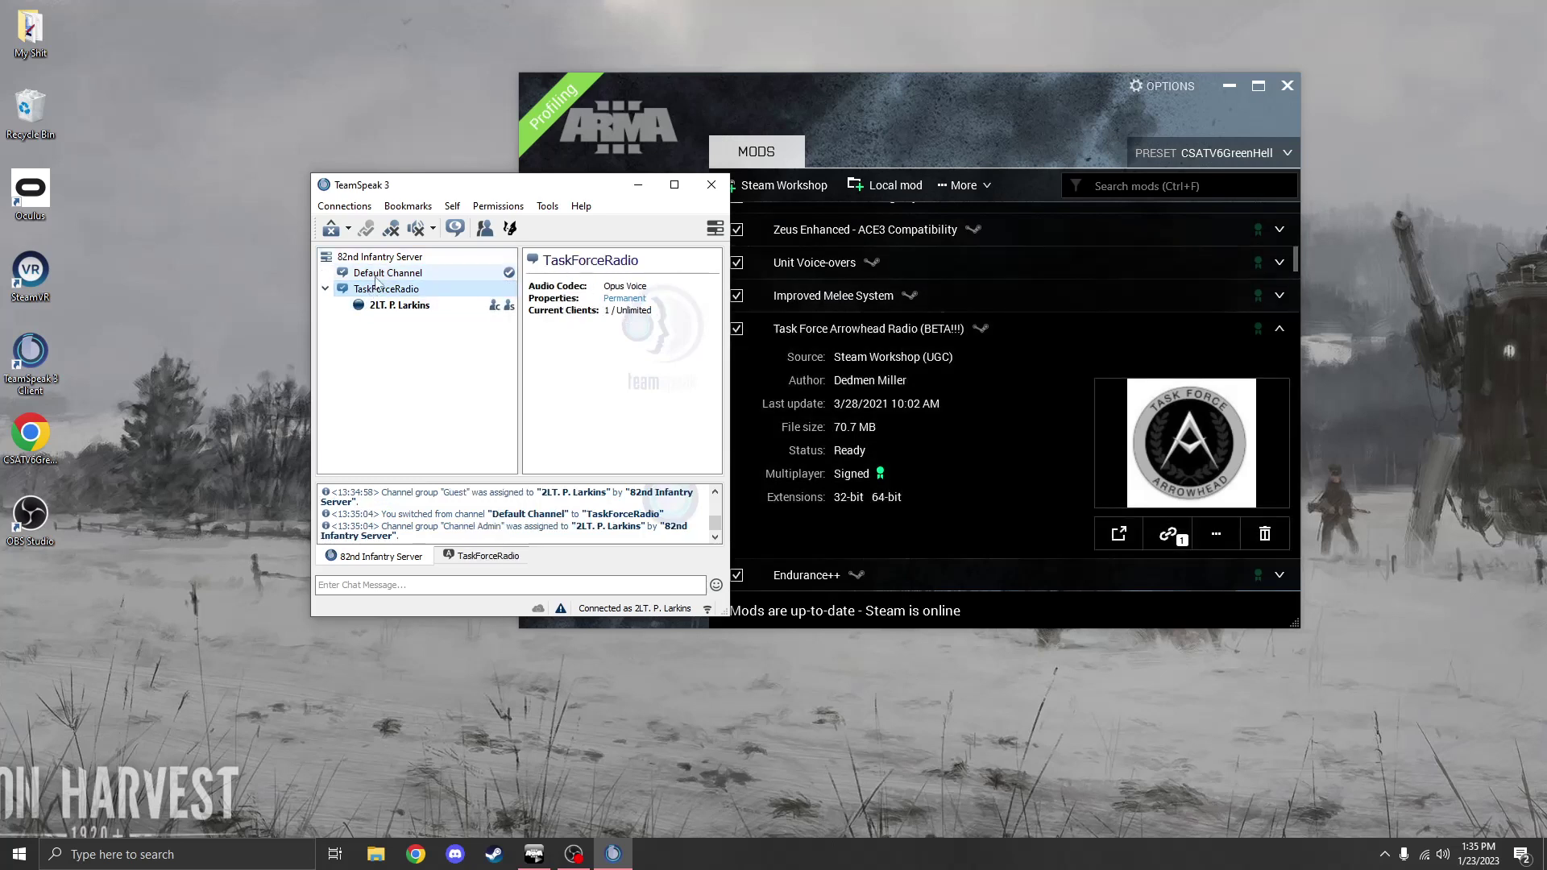
pyautogui.doubleClick(379, 273)
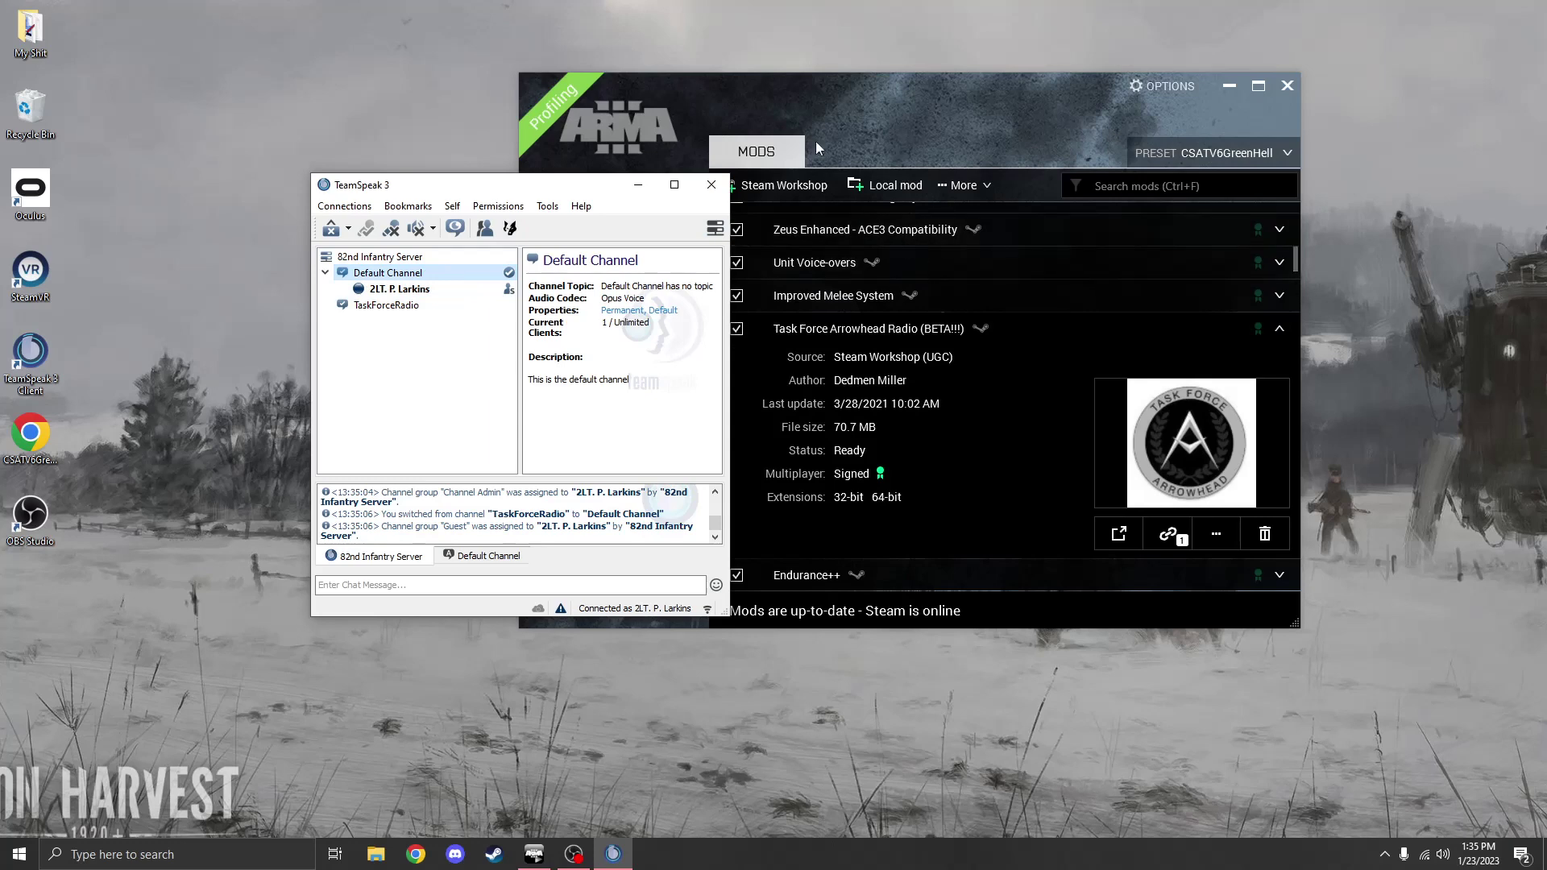
# Step: Move the Arma 3 Launcher window clear of TeamSpeak, and show the connected client's Task Force Radio status and plugin version
pyautogui.moveTo(815, 142); pyautogui.dragTo(1023, 147)
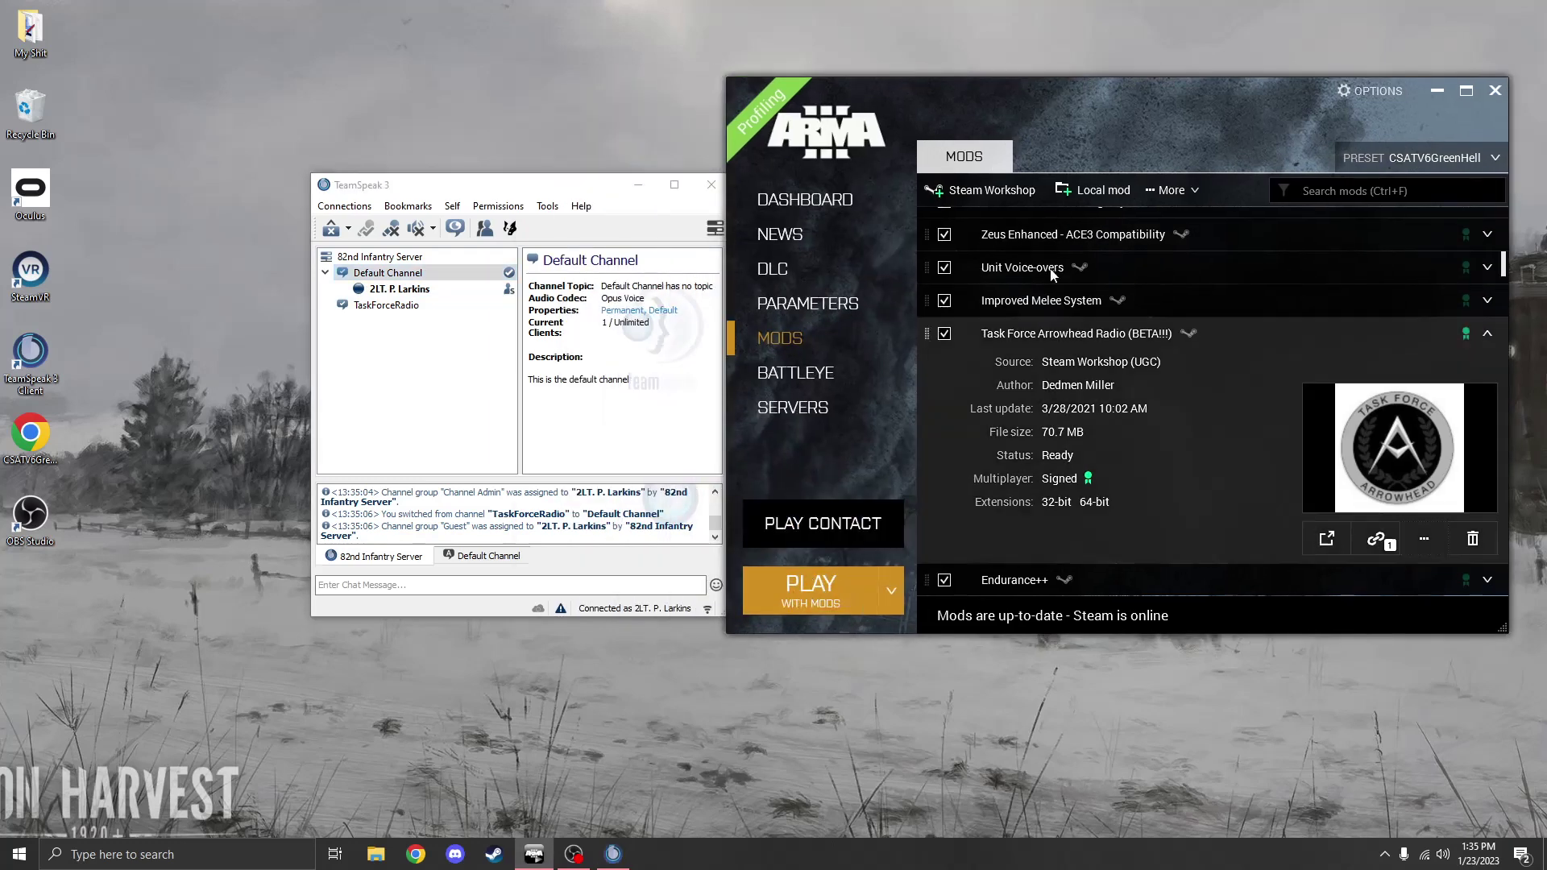
pyautogui.click(435, 347)
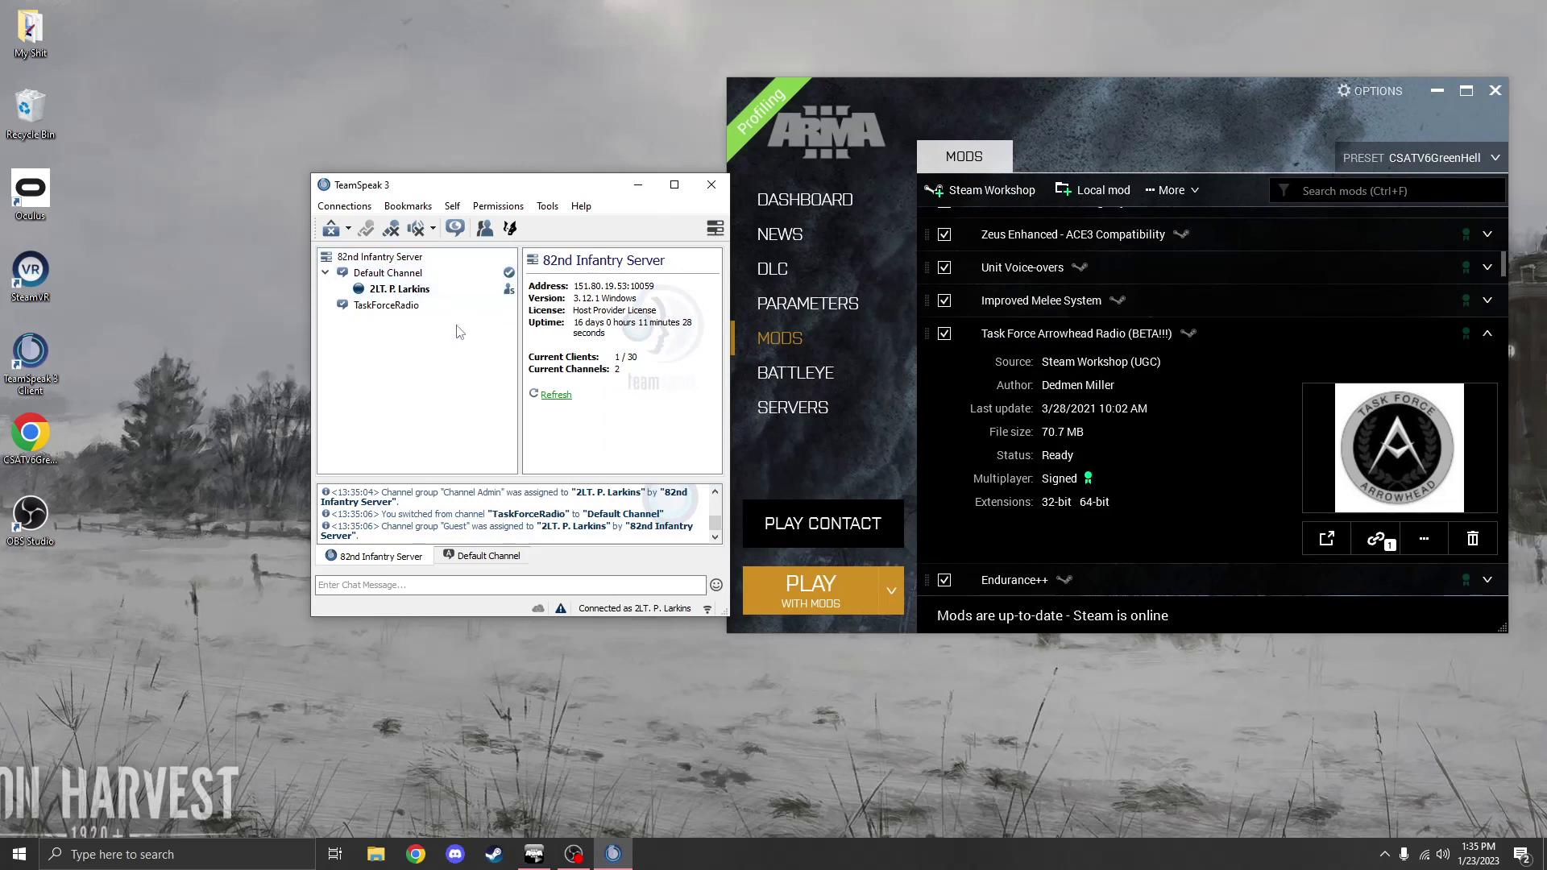
pyautogui.click(404, 292)
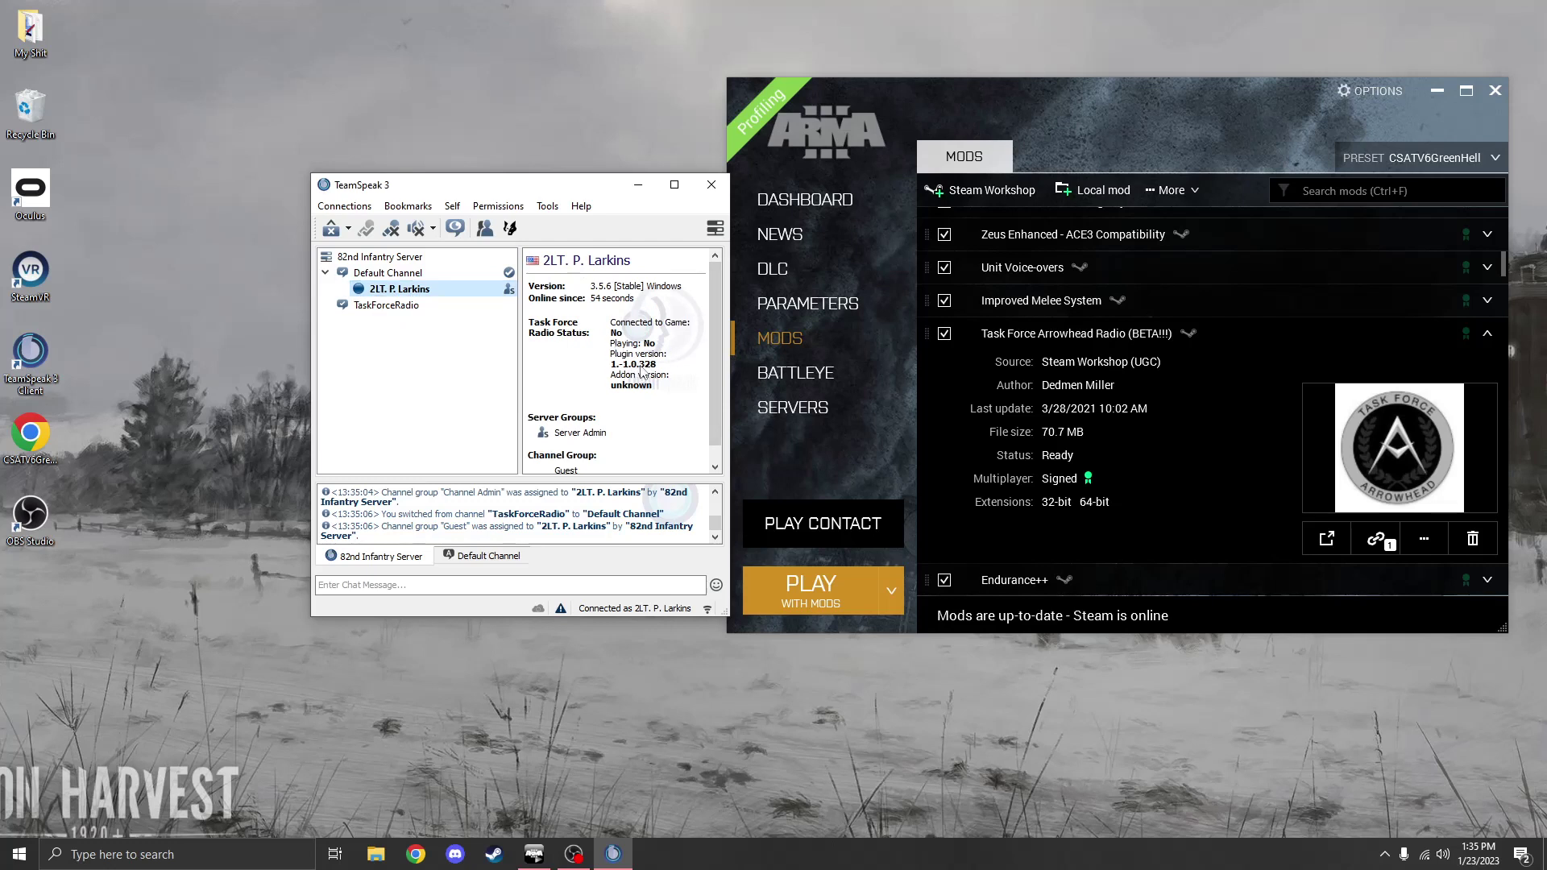
pyautogui.moveTo(642, 372)
# Step: Reload the Task Force Arrowhead Radio plugin in TeamSpeak's Addons options, and accept the options
pyautogui.click(547, 206)
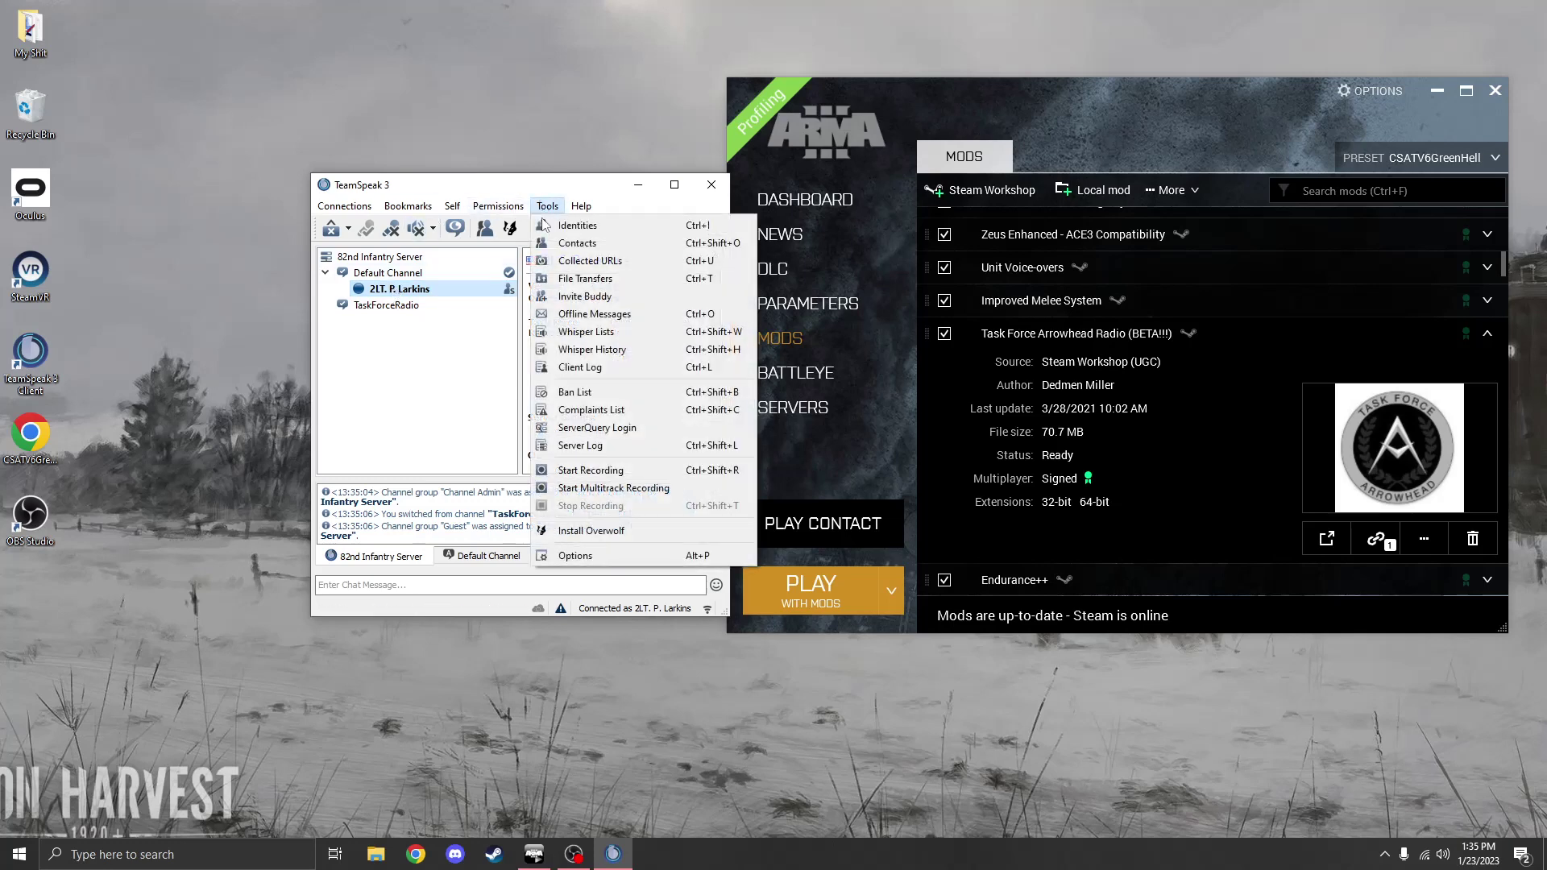
pyautogui.click(582, 556)
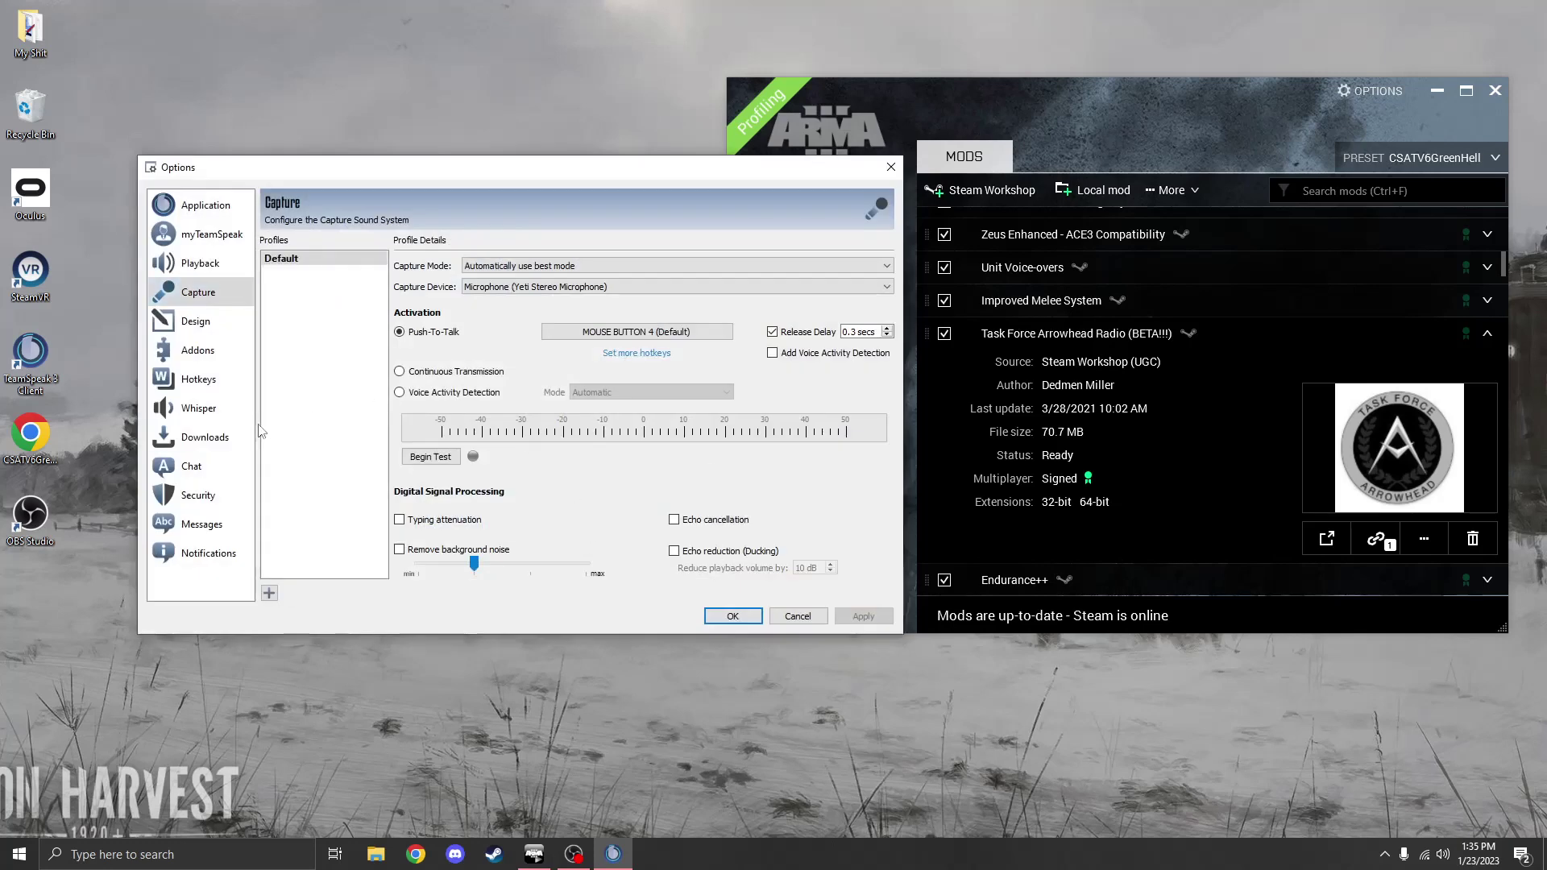
pyautogui.click(198, 350)
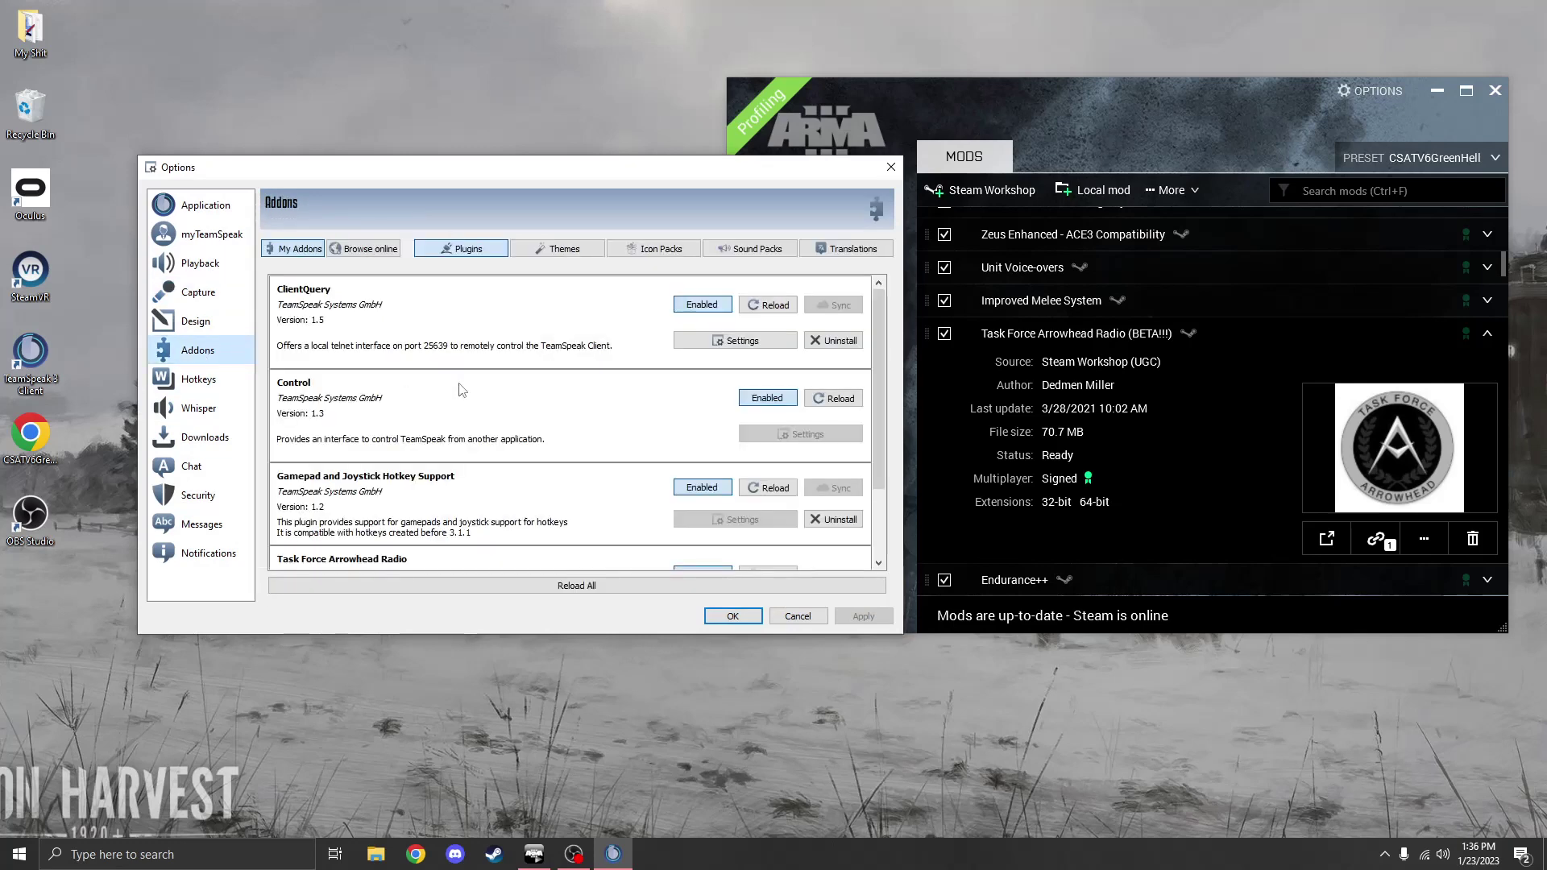
pyautogui.scroll(-1, 461, 390)
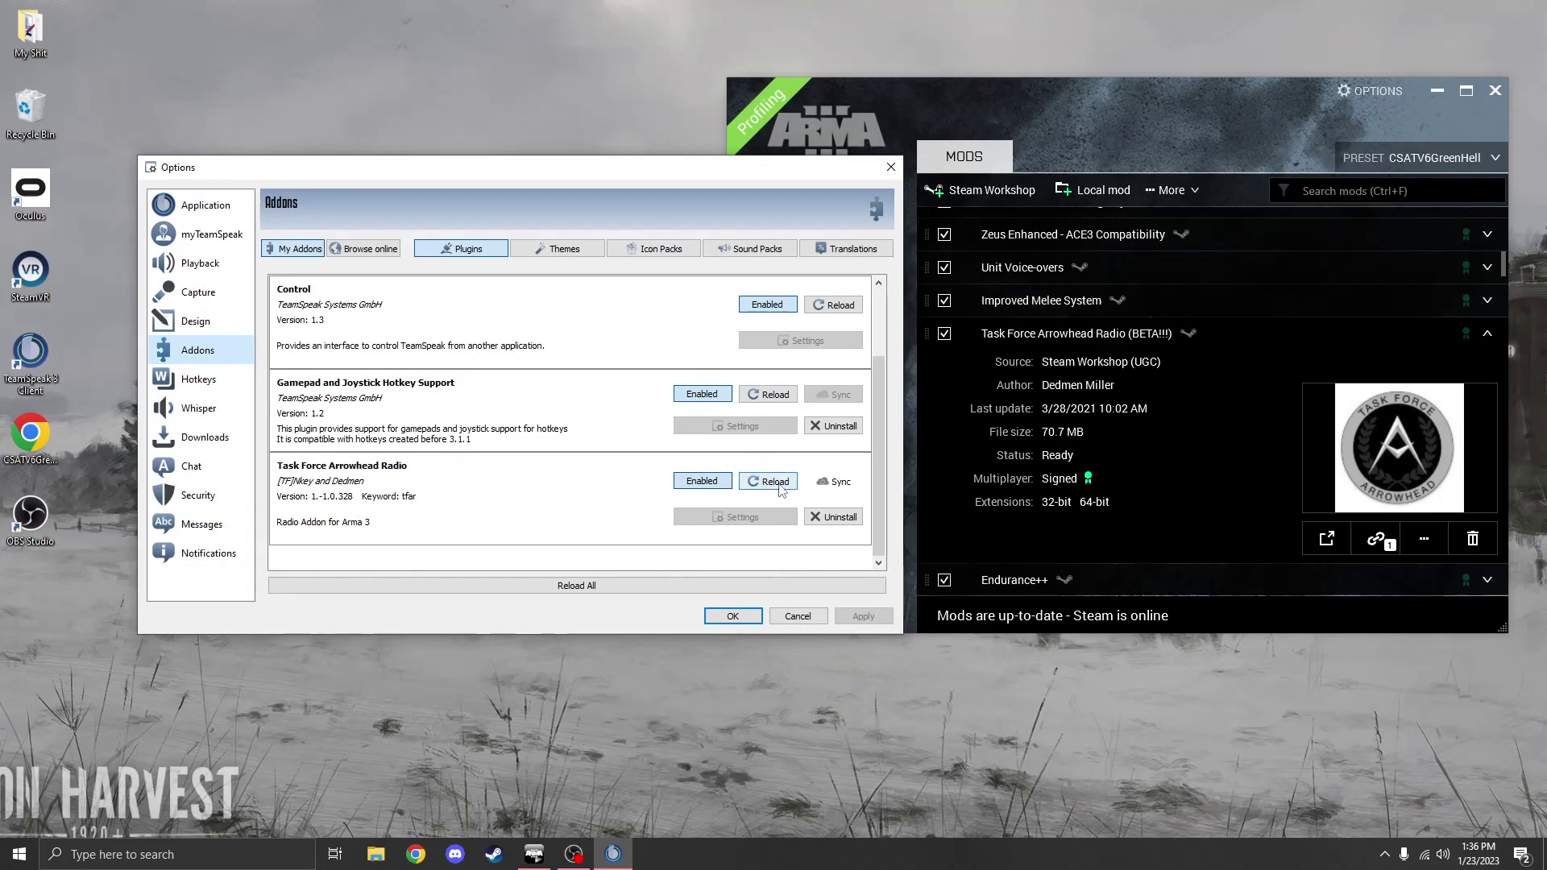
pyautogui.click(780, 488)
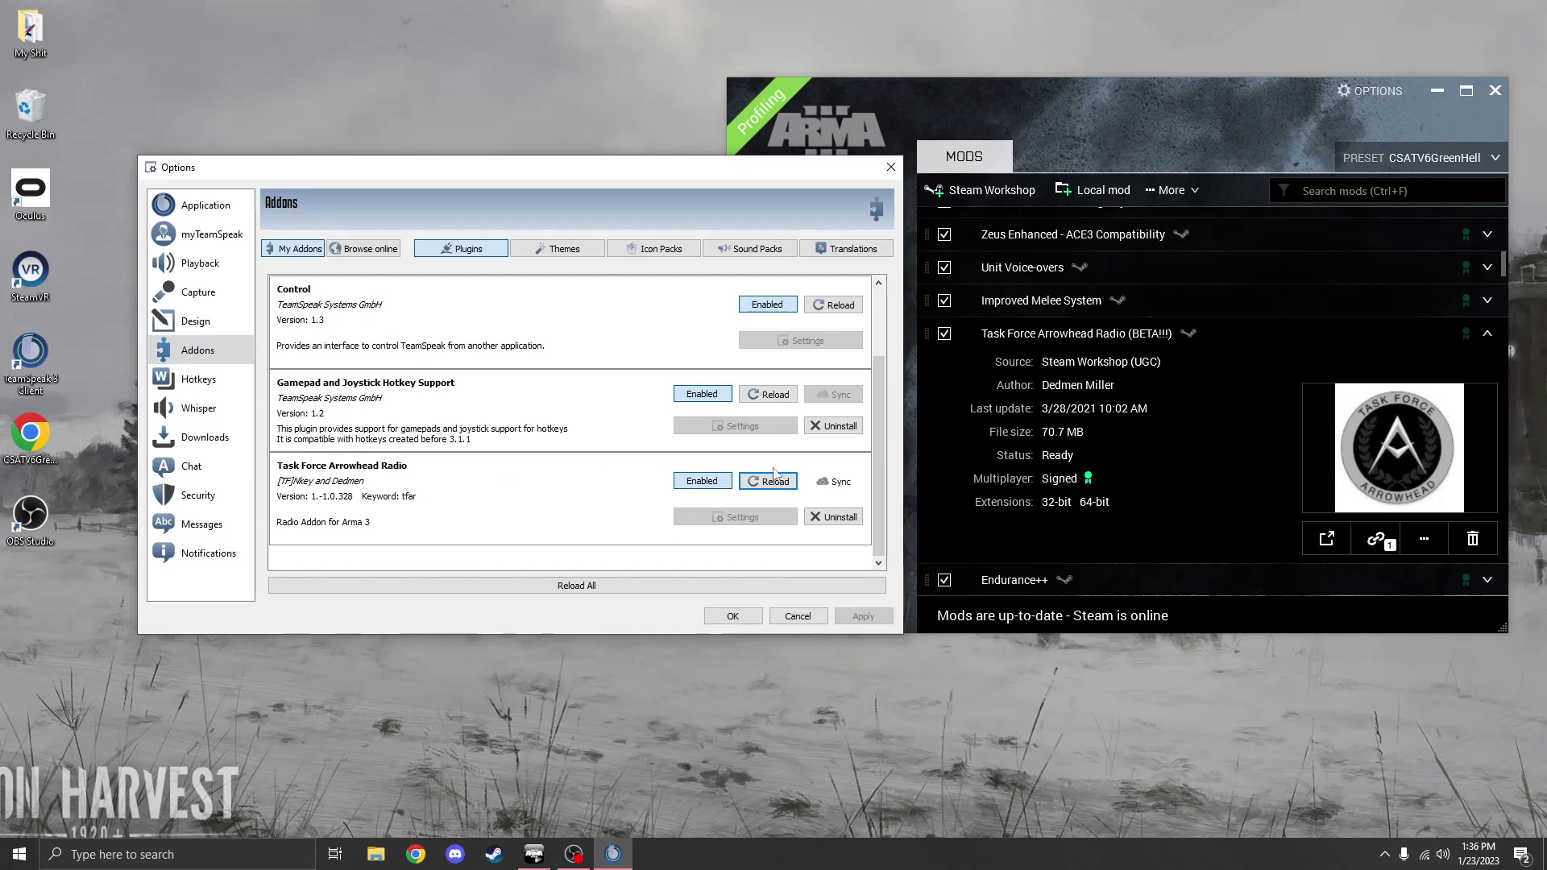
pyautogui.click(733, 615)
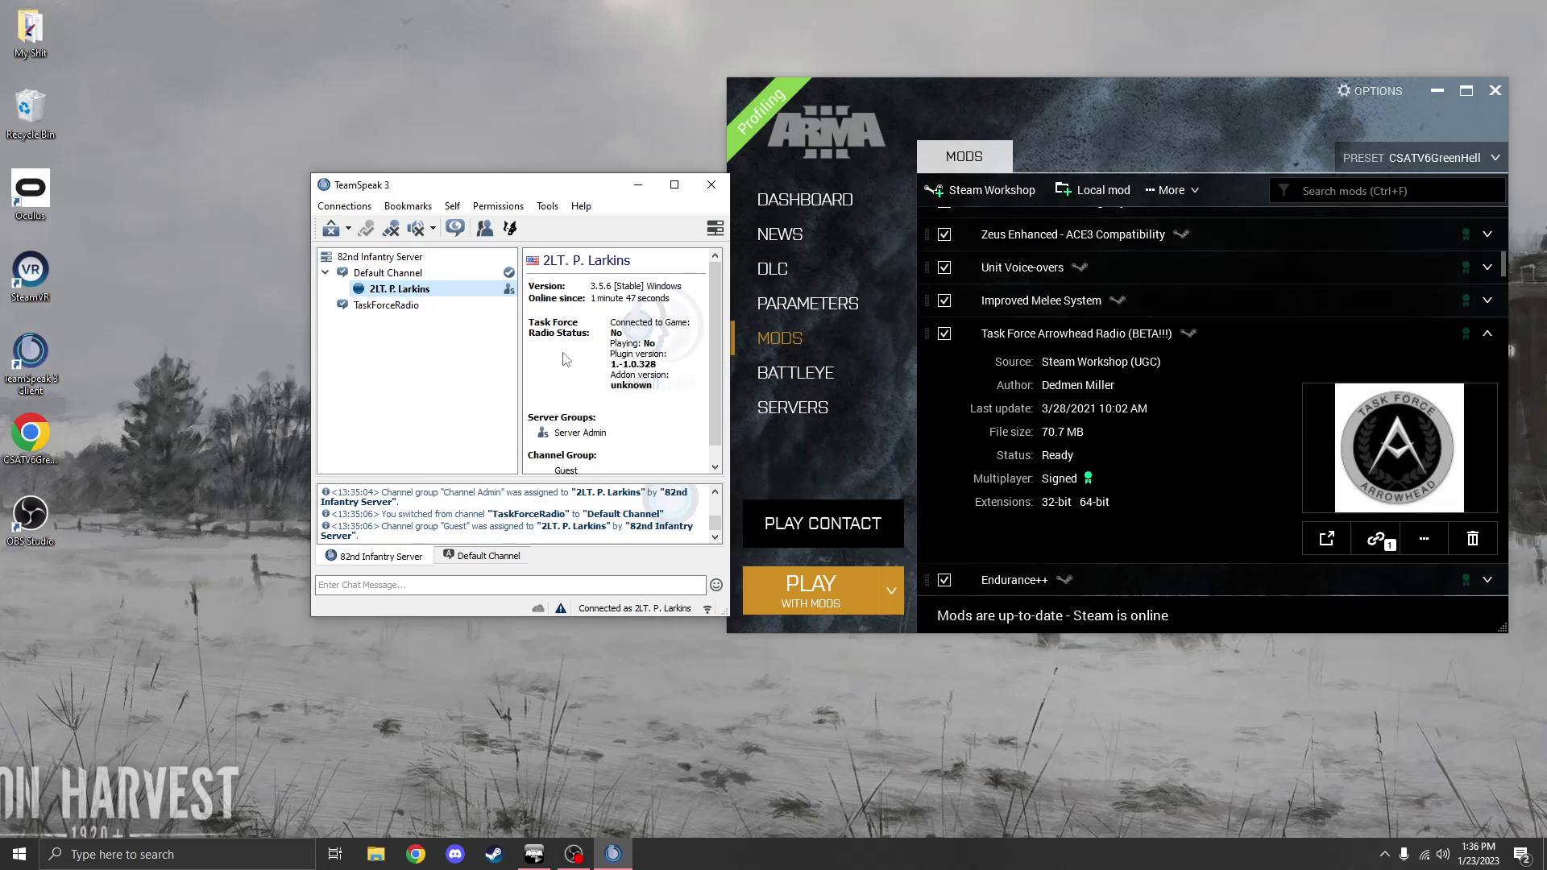
pyautogui.click(395, 273)
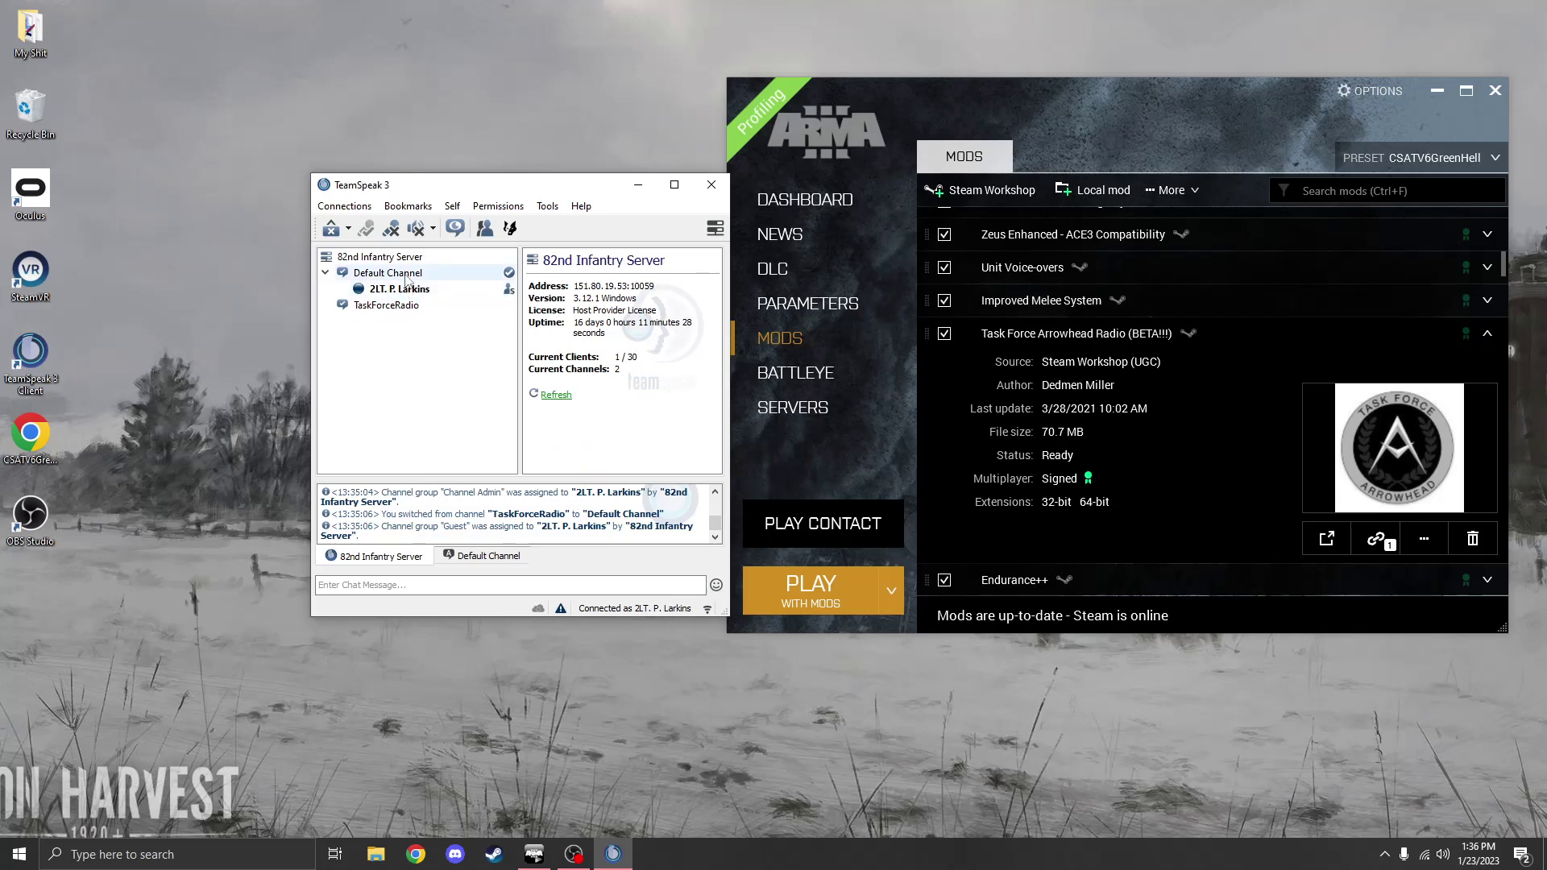
# Step: Join the TaskForceRadio channel on the 82nd Infantry Server, and return to the Default Channel
pyautogui.moveTo(426, 307)
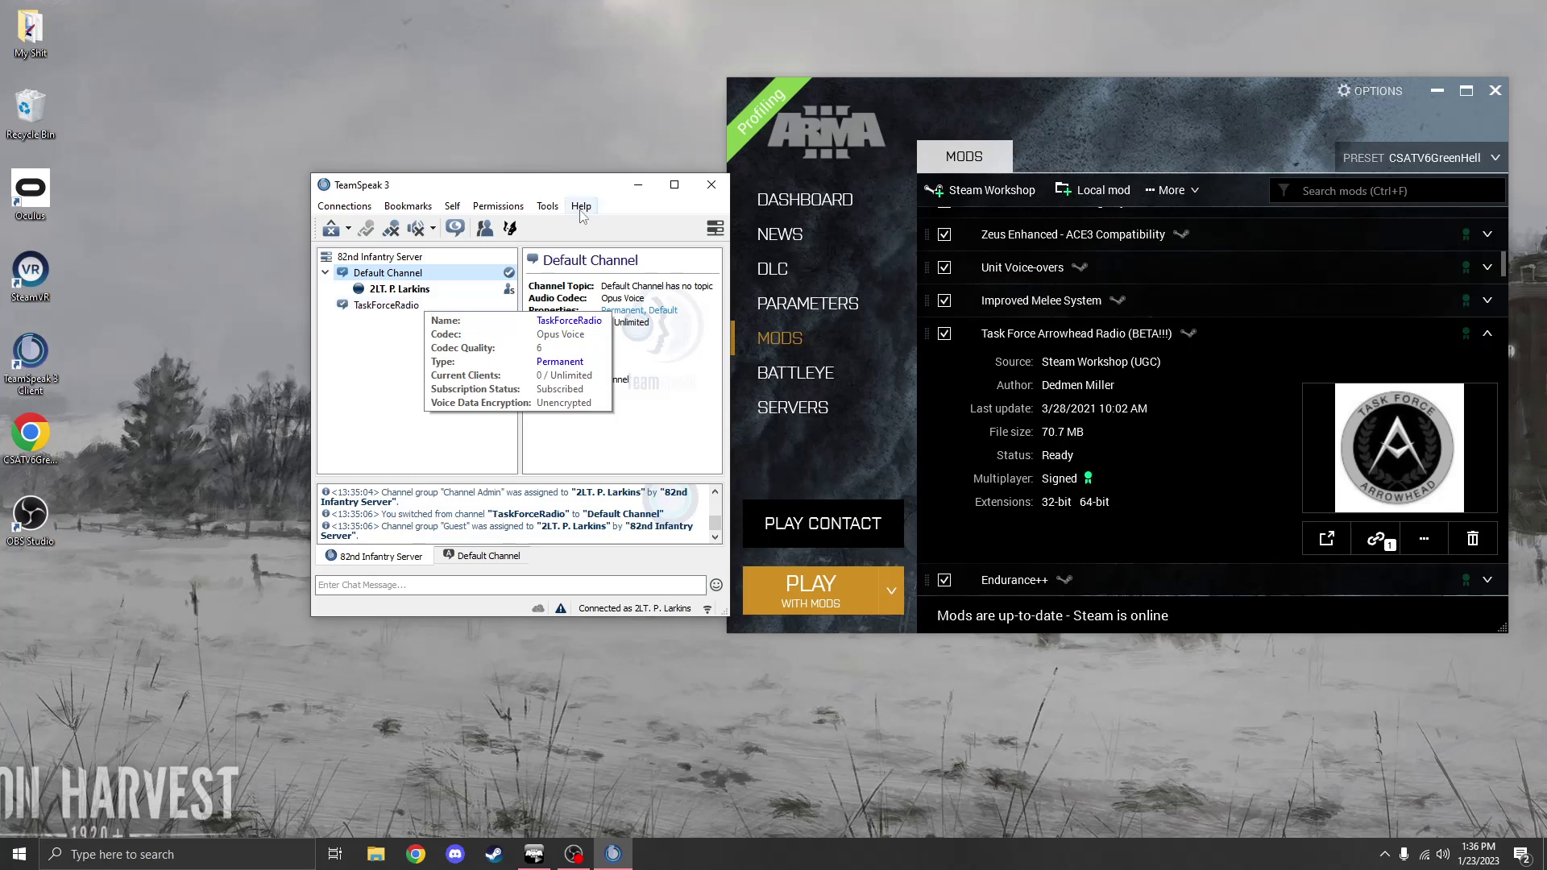
pyautogui.rightClick(418, 315)
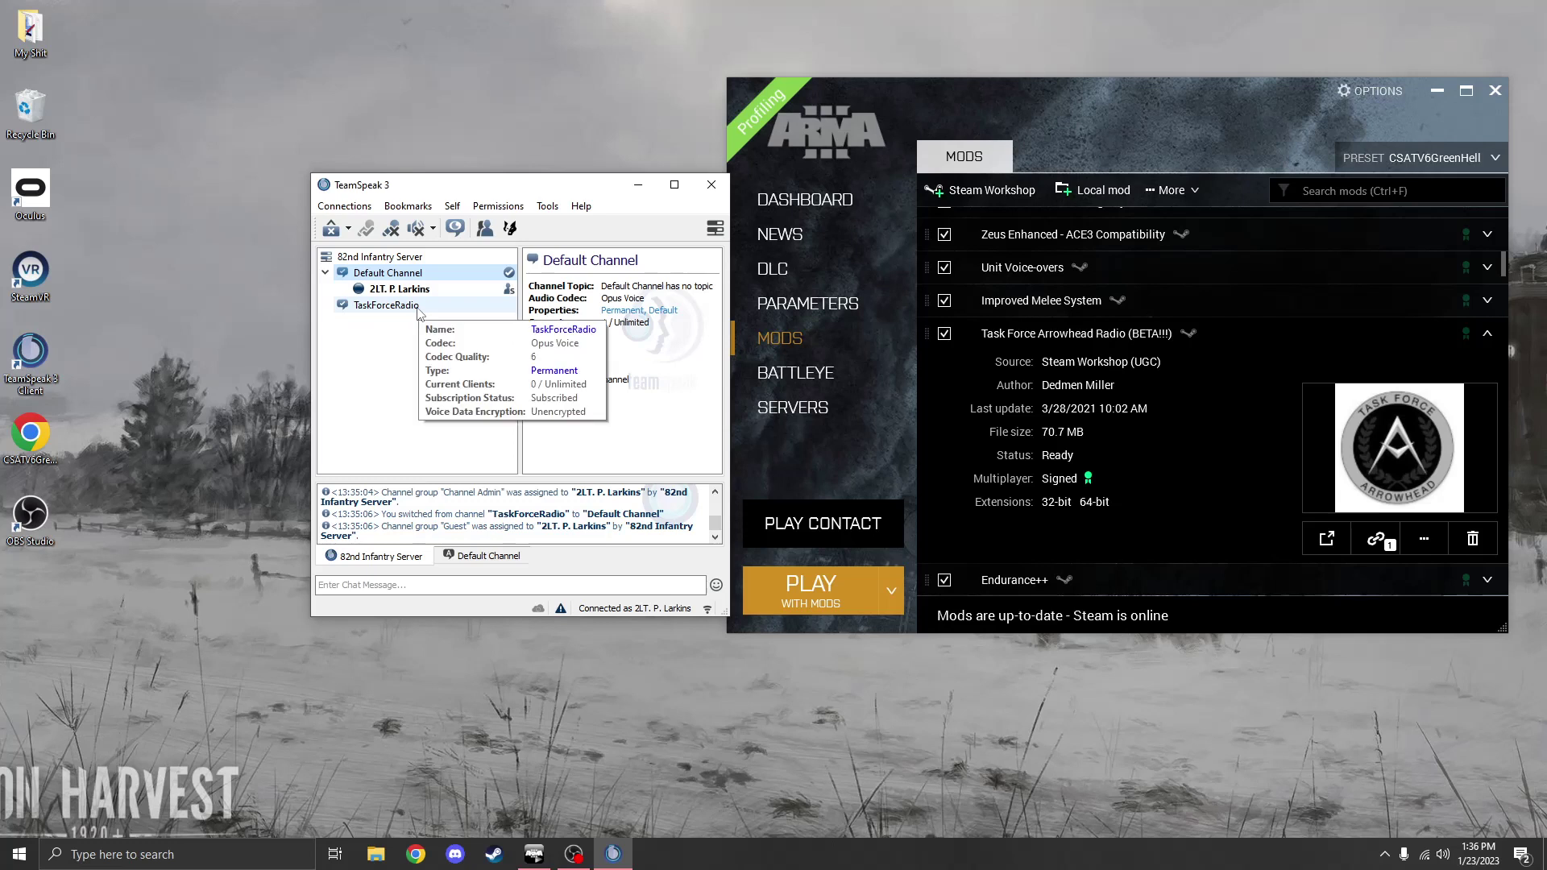
pyautogui.click(618, 311)
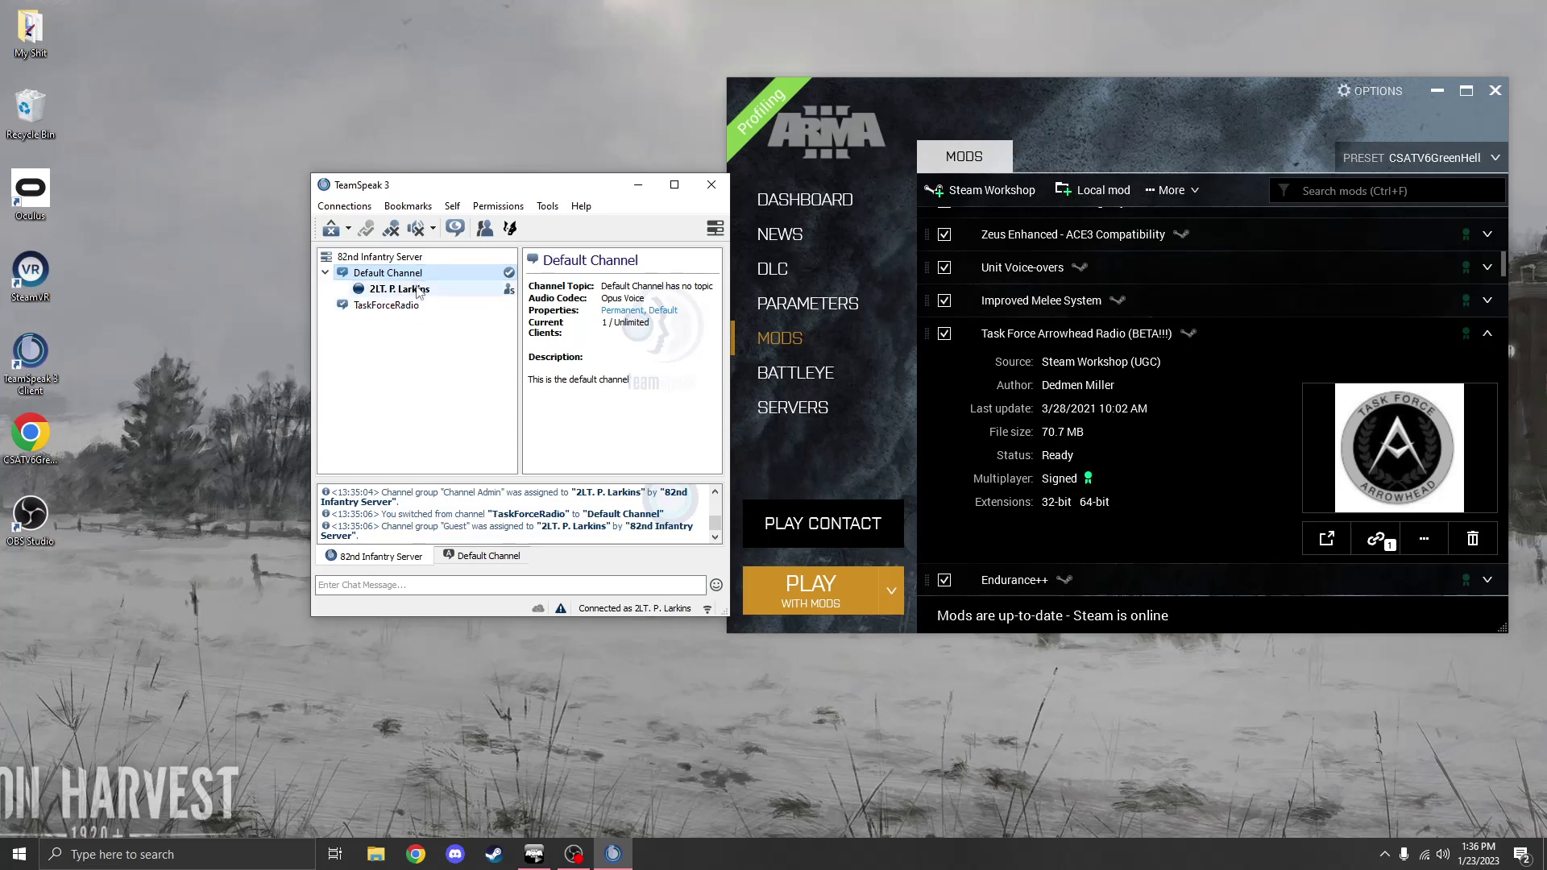
pyautogui.moveTo(401, 308)
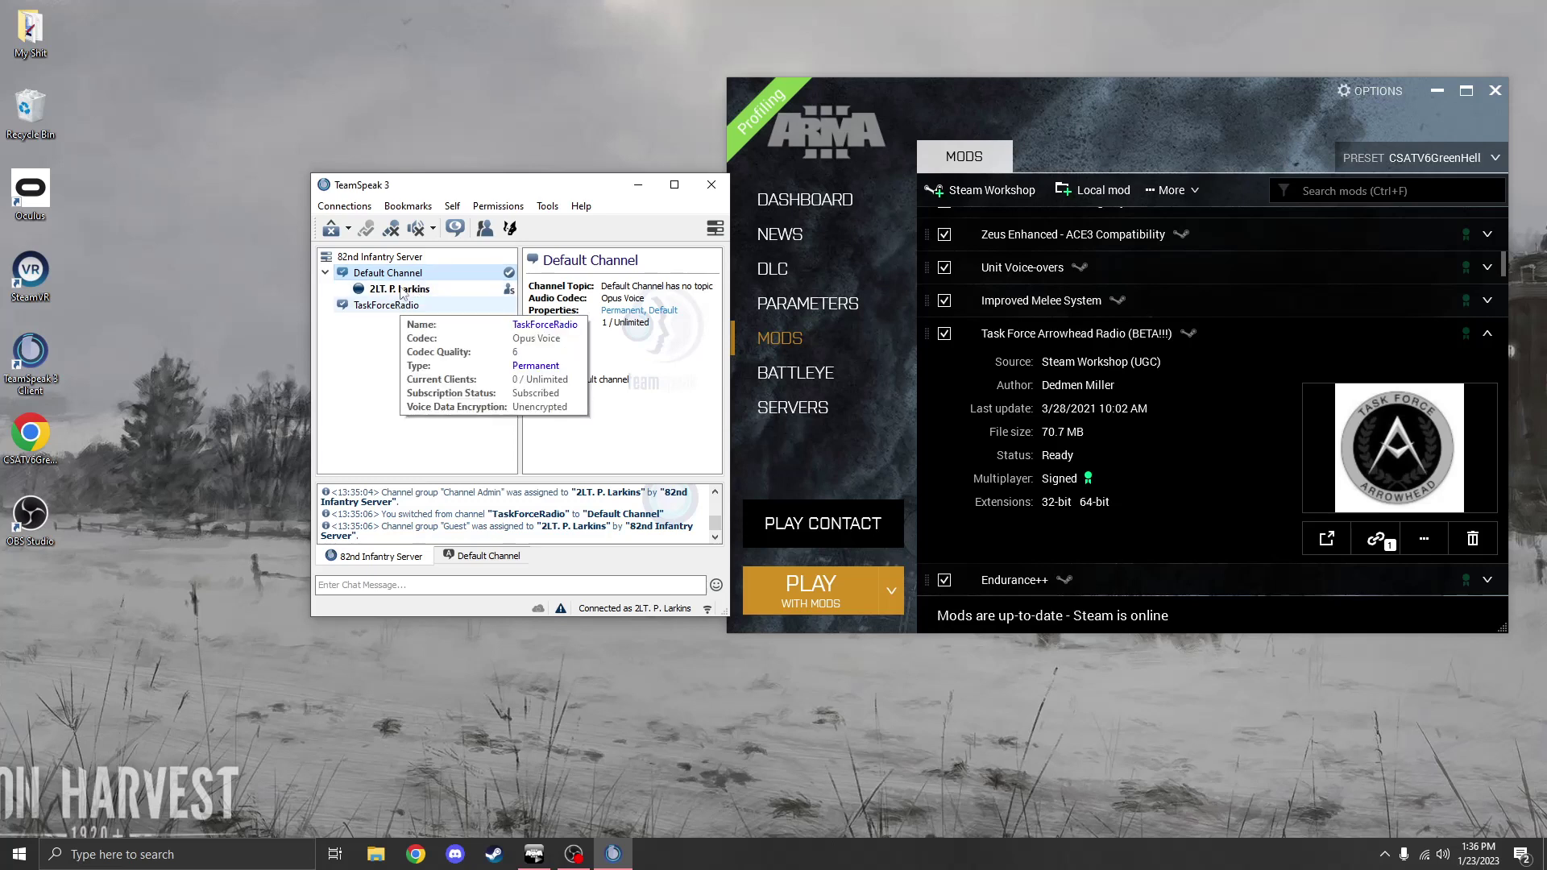
pyautogui.doubleClick(404, 311)
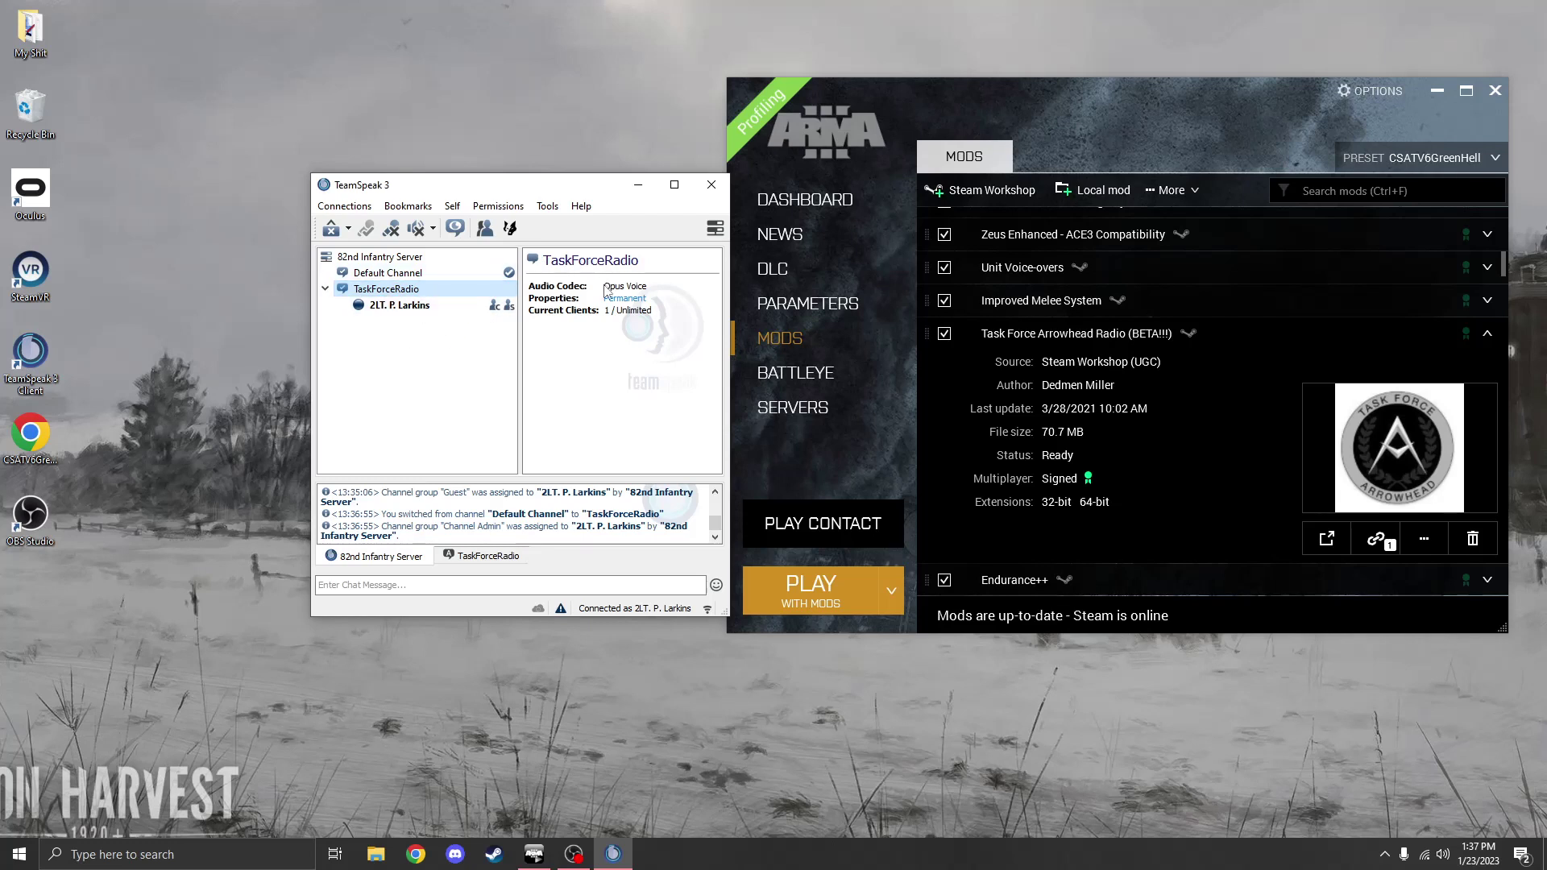
pyautogui.rightClick(622, 310)
pyautogui.click(395, 278)
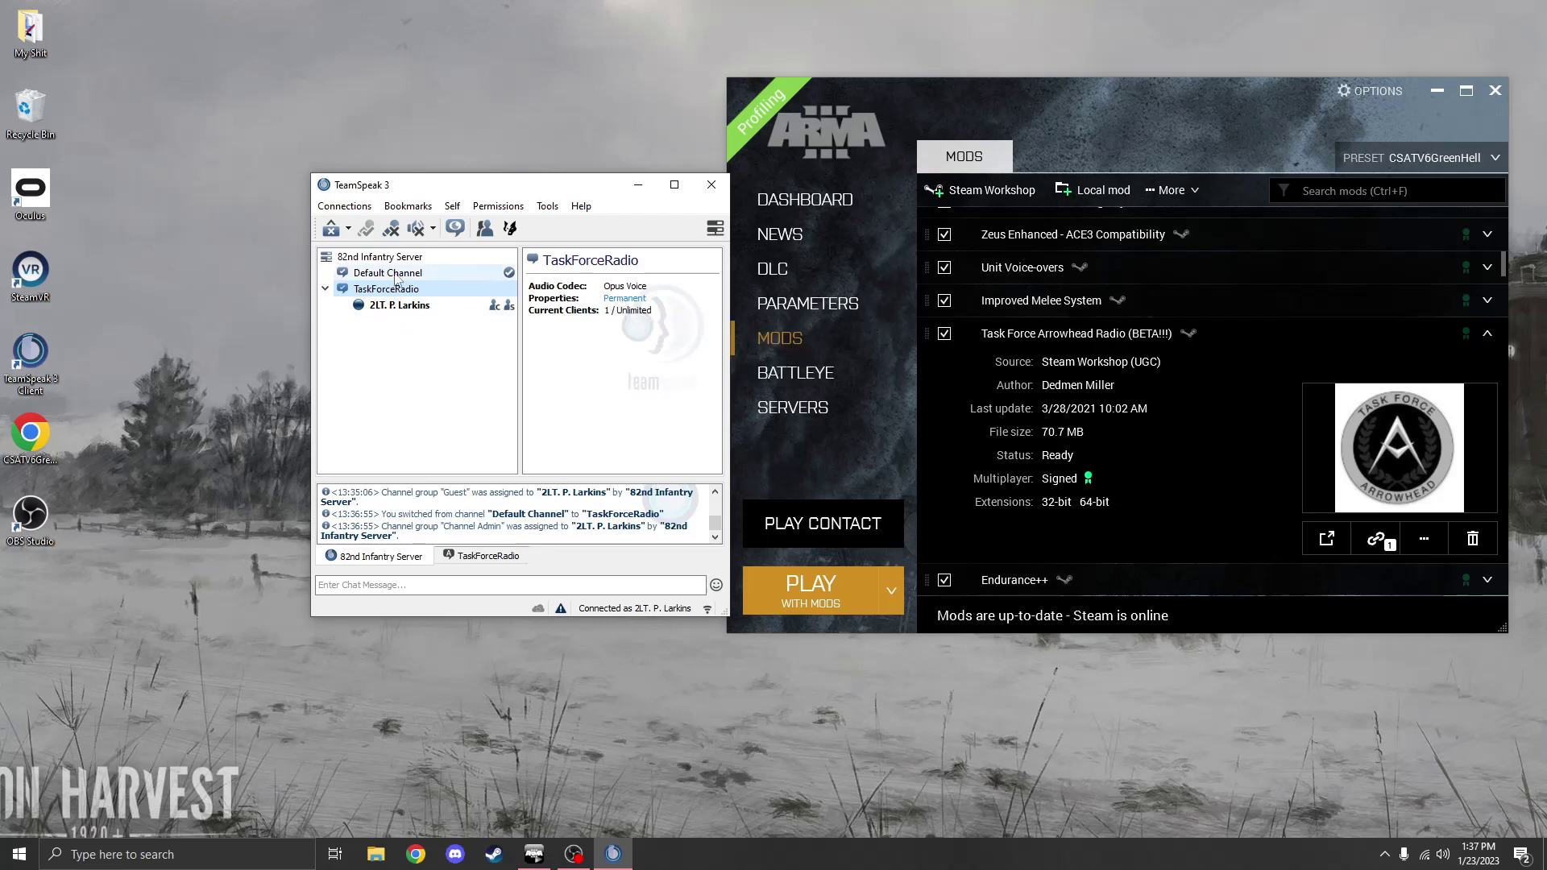
pyautogui.doubleClick(396, 274)
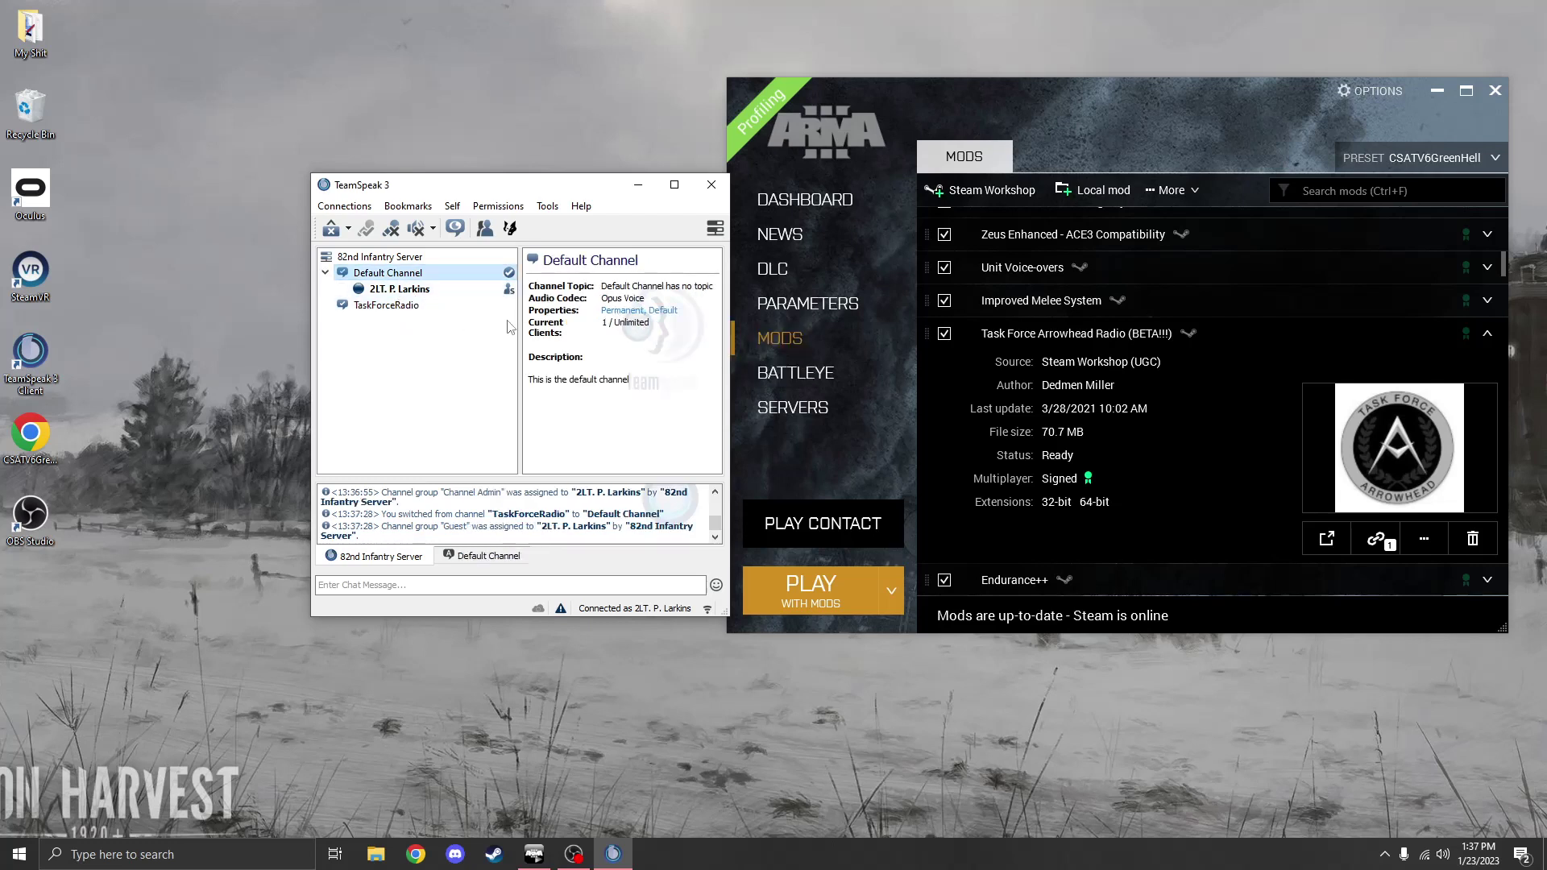